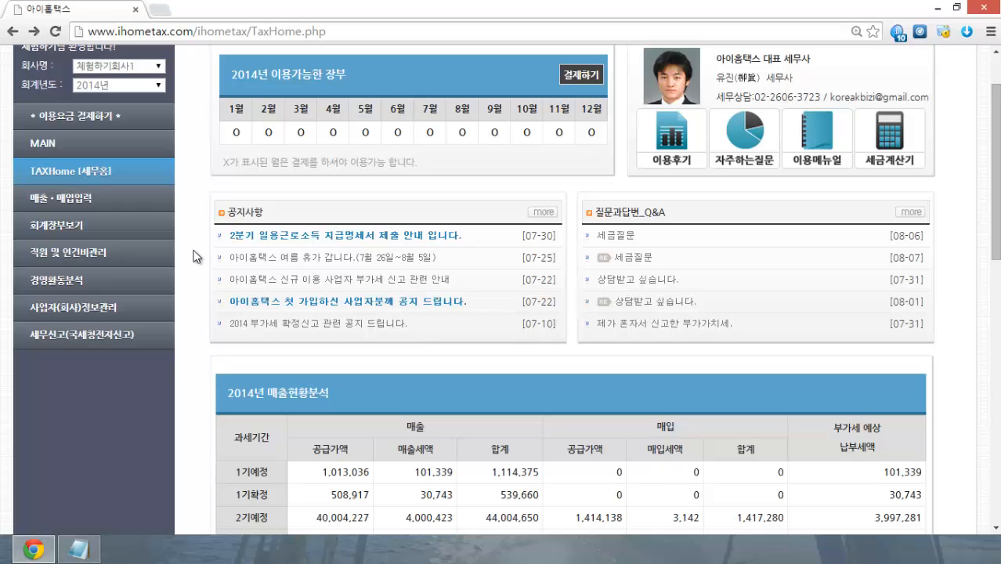
Step: Go from the TAXHome dashboard to 사업자(회사)정보관리's 대표자 정보 page
scroll(196, 257, "down", 2)
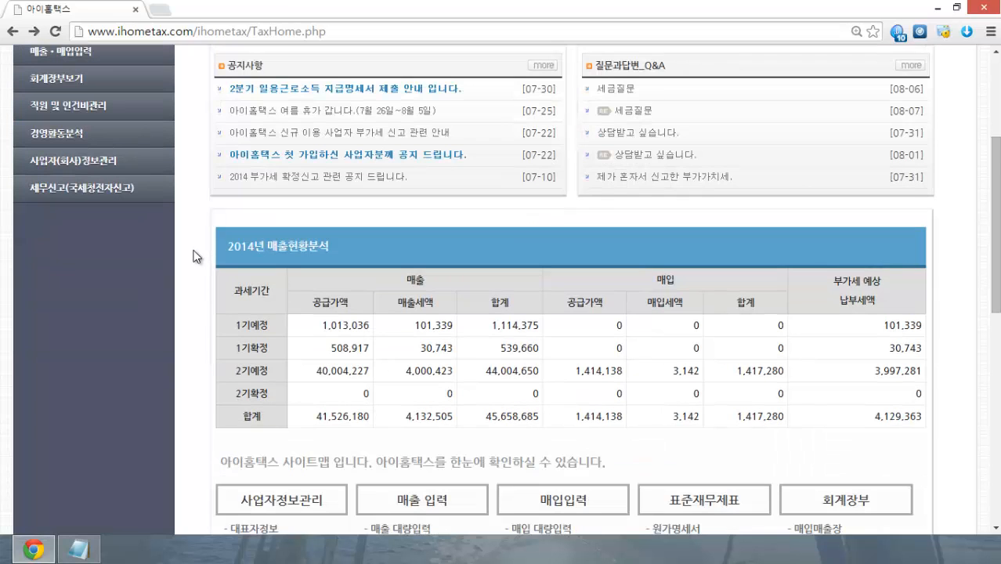
scroll(195, 257, "down", 3)
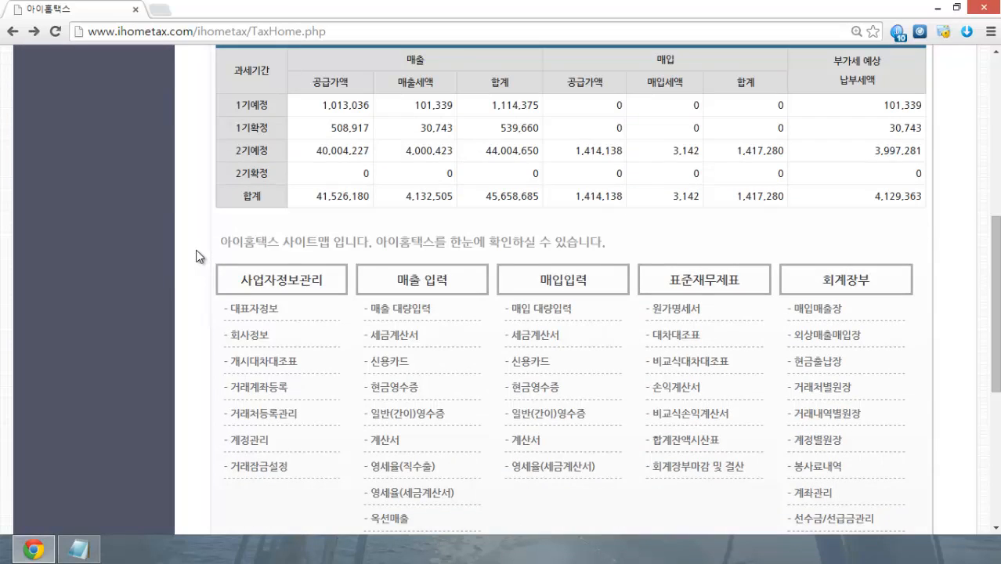
scroll(198, 256, "up", 4)
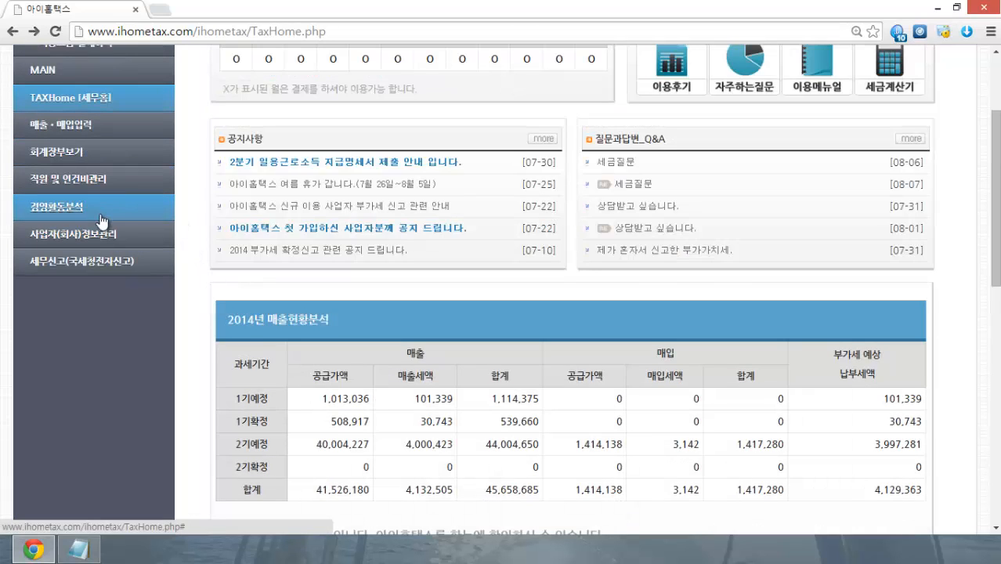
left_click(137, 236)
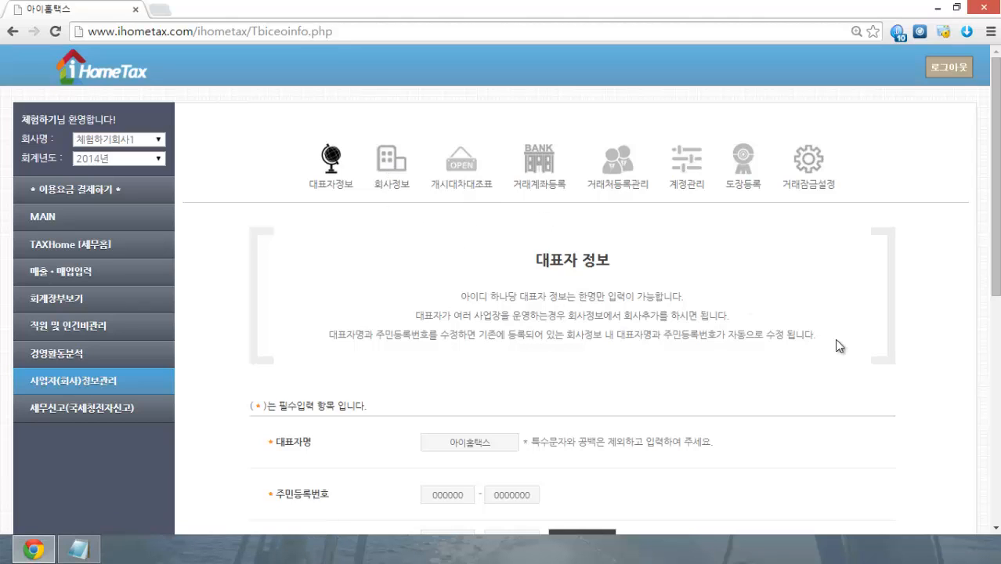
scroll(835, 339, "down", 1)
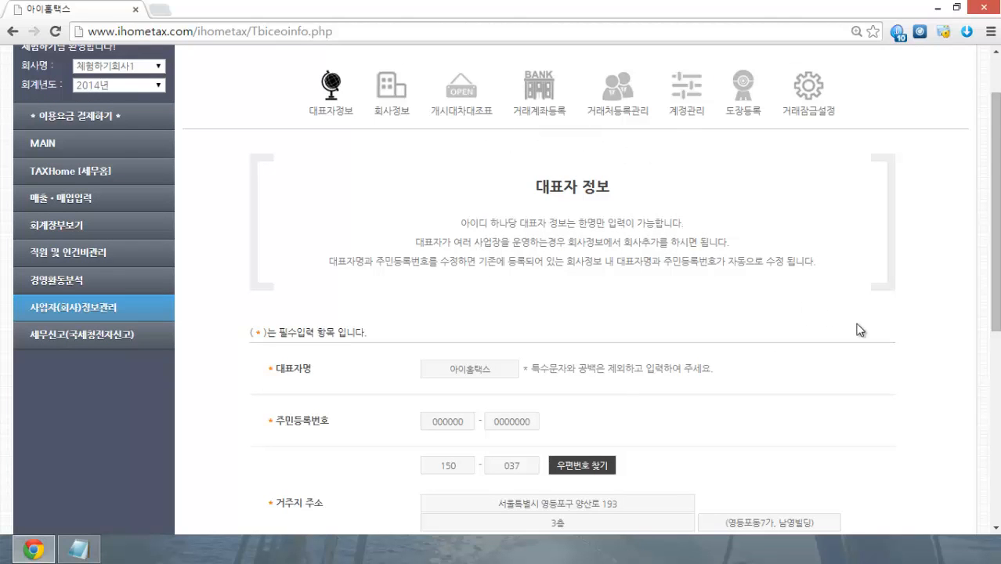
scroll(860, 329, "down", 3)
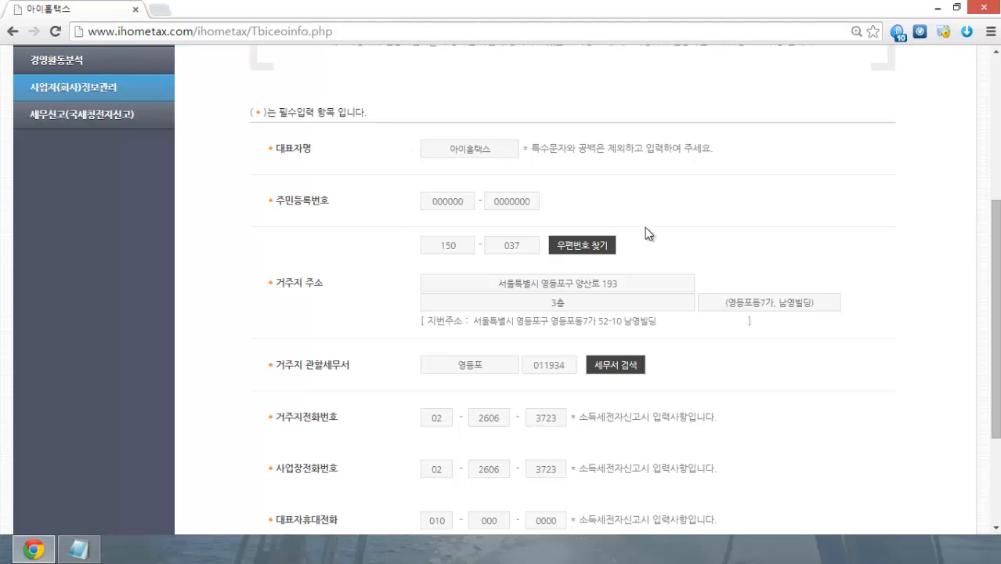
left_click(609, 252)
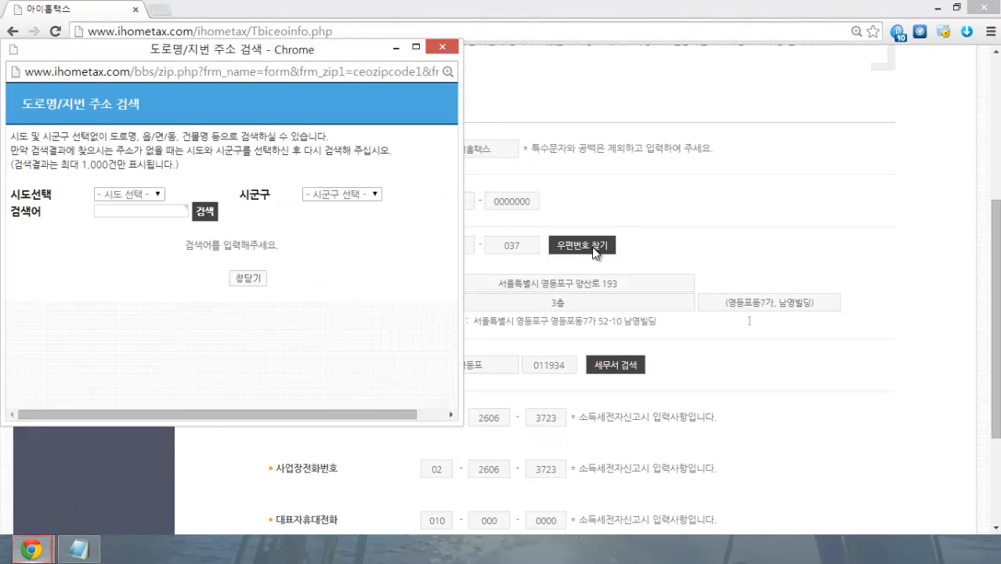
left_click_drag(278, 54, 360, 55)
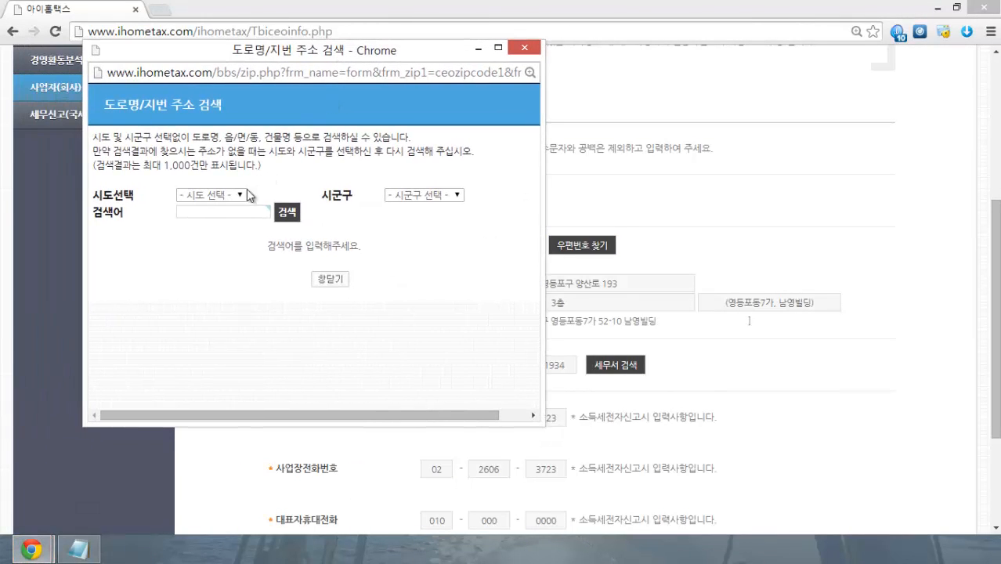
left_click(235, 194)
left_click(212, 263)
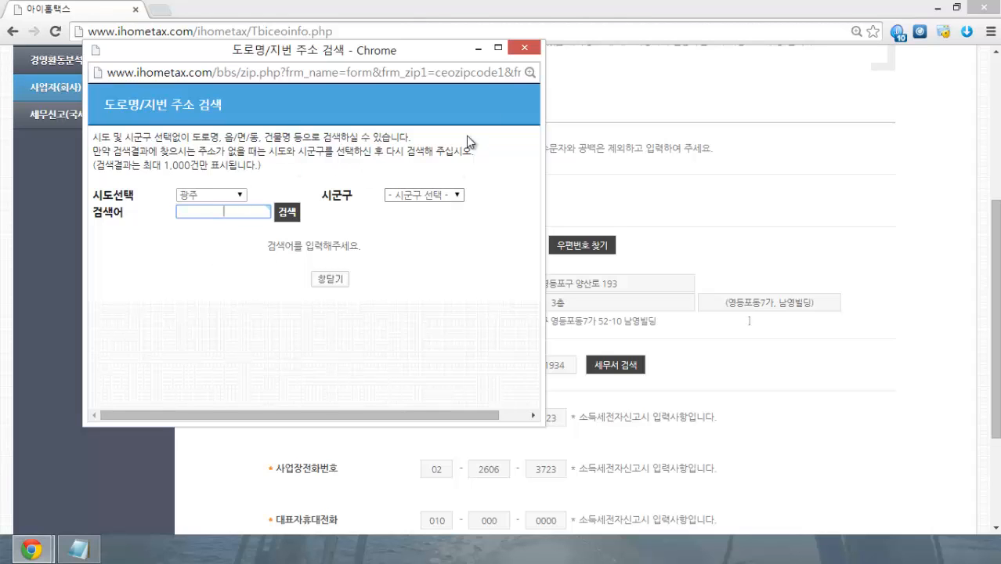
left_click(525, 49)
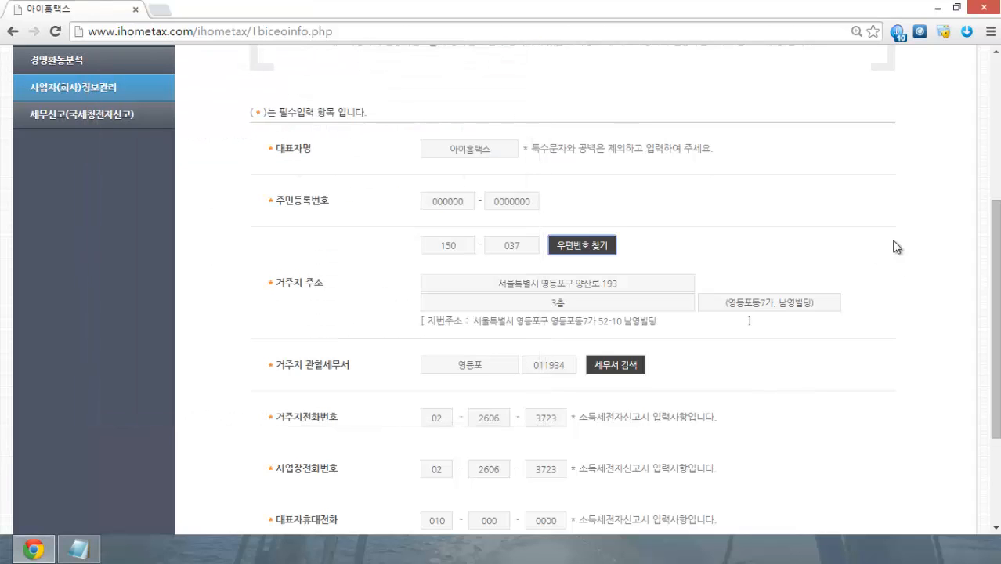
scroll(876, 205, "down", 1)
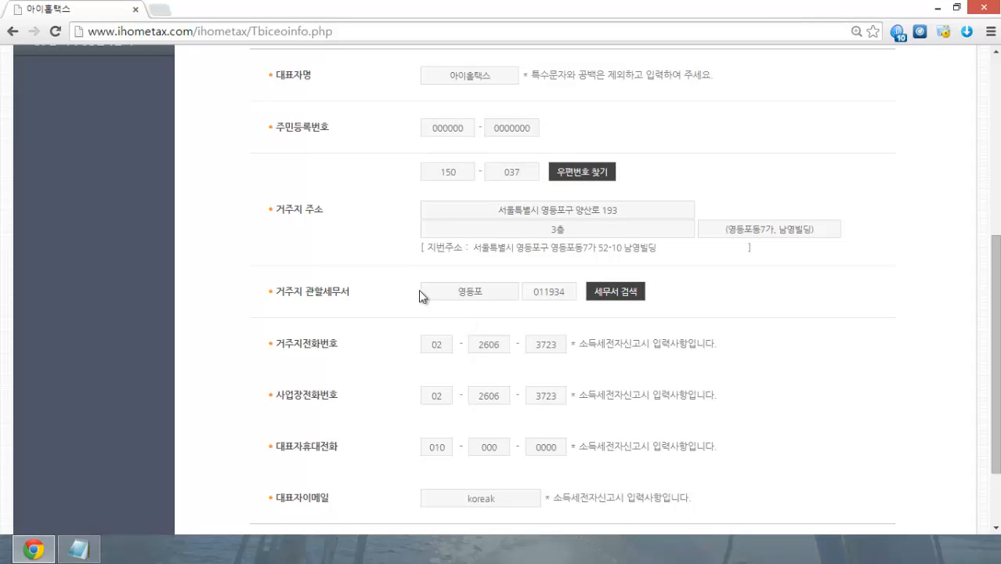
left_click(592, 290)
left_click_drag(285, 56, 426, 94)
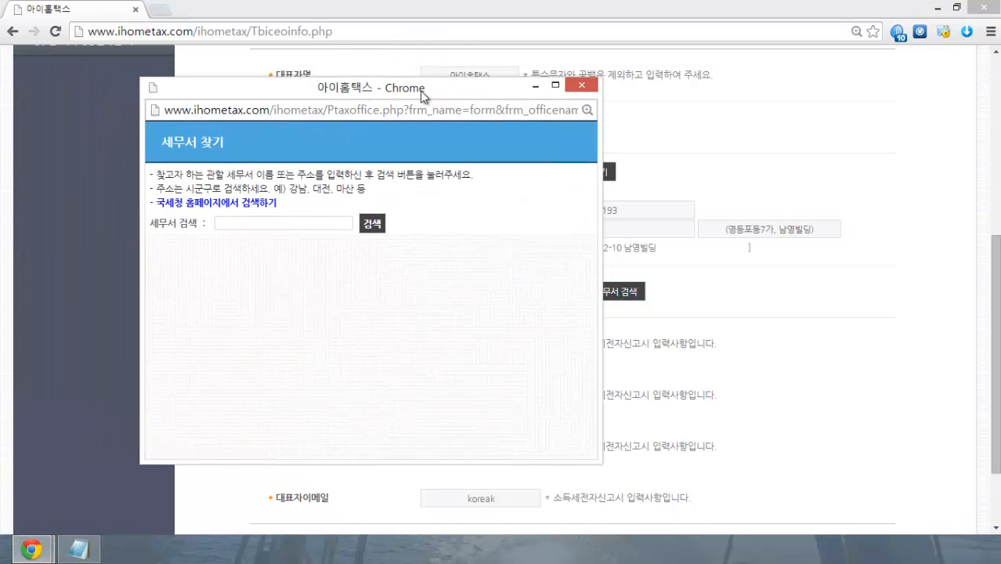
left_click(289, 225)
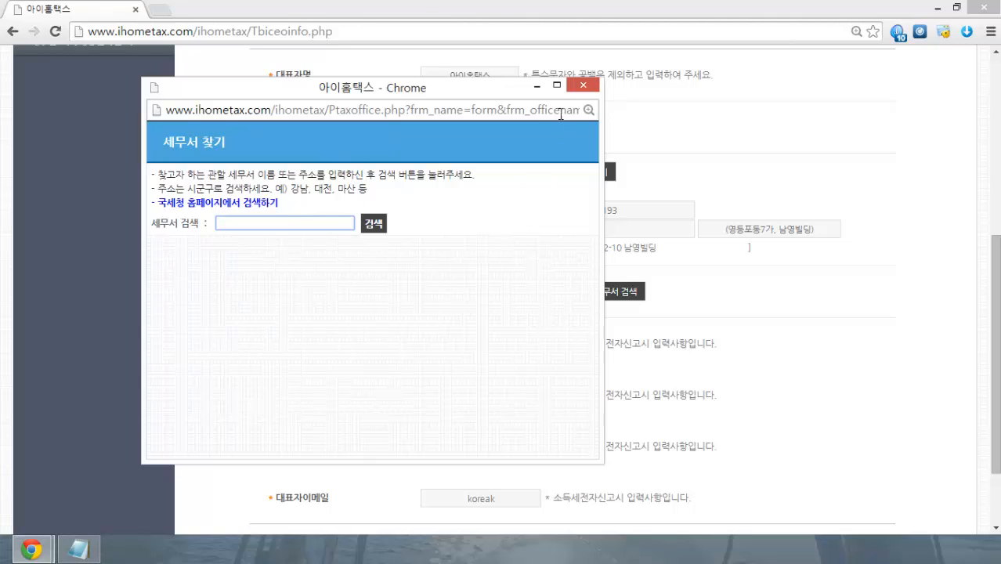
left_click(583, 84)
scroll(806, 292, "down", 3)
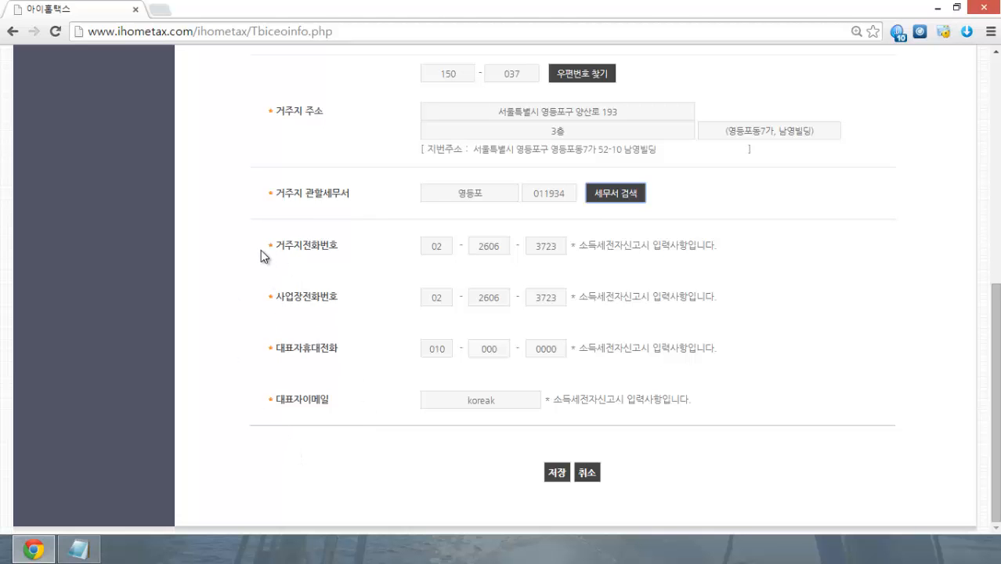
Step: Open the 회사정보 page listing companies 체험하기회사1 and 체험하기회사2
scroll(380, 464, "up", 6)
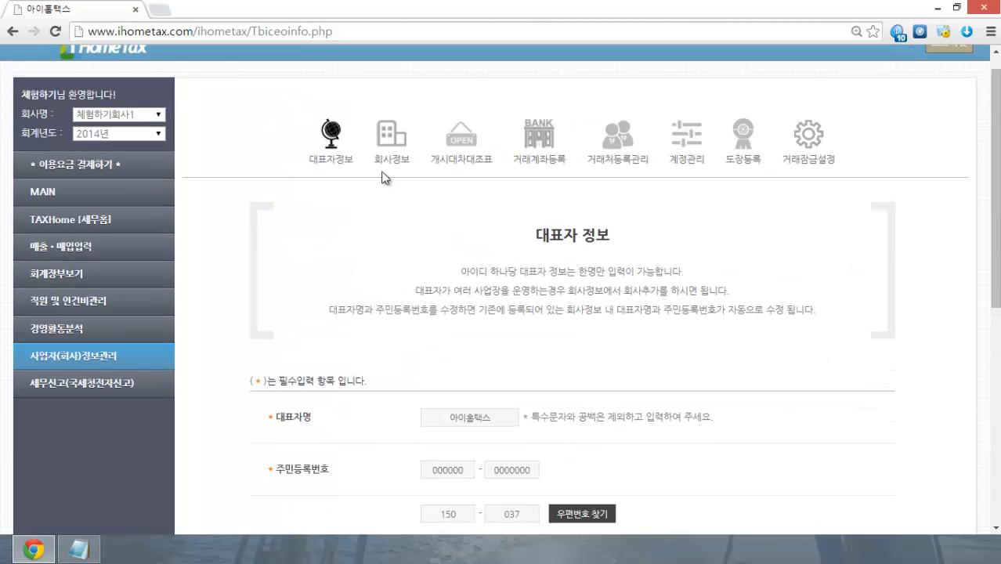
left_click(390, 147)
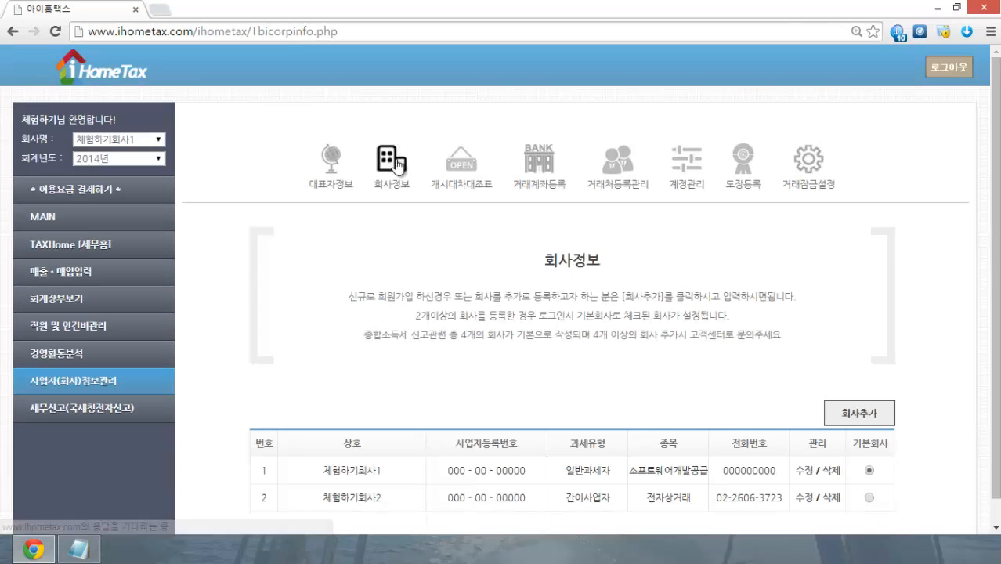
scroll(221, 216, "down", 1)
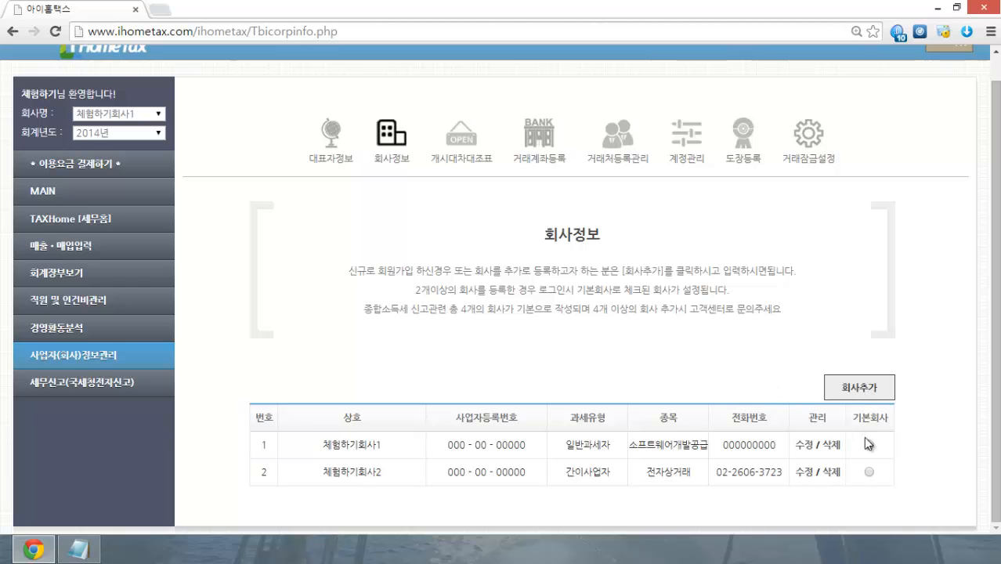
left_click(869, 471)
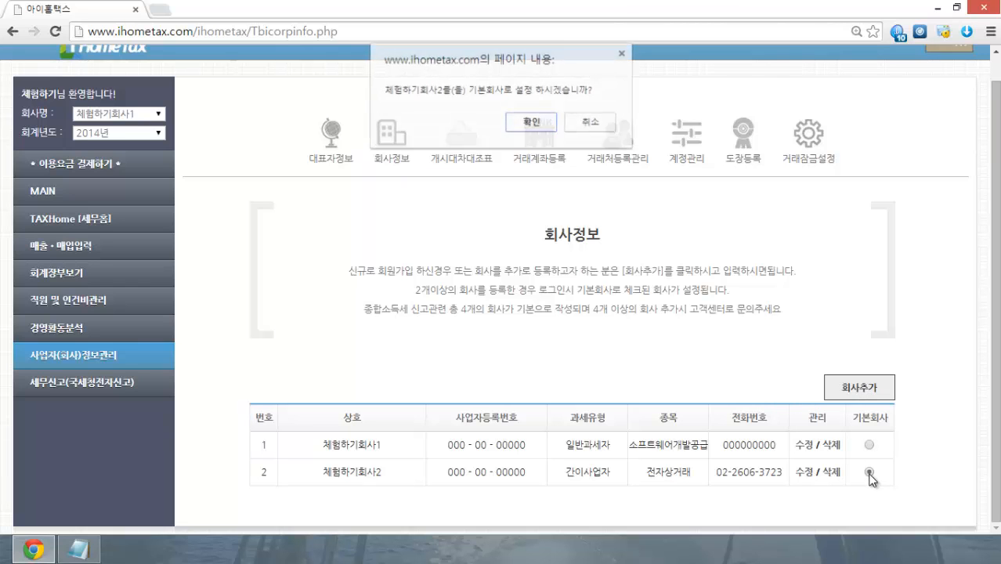
left_click(531, 123)
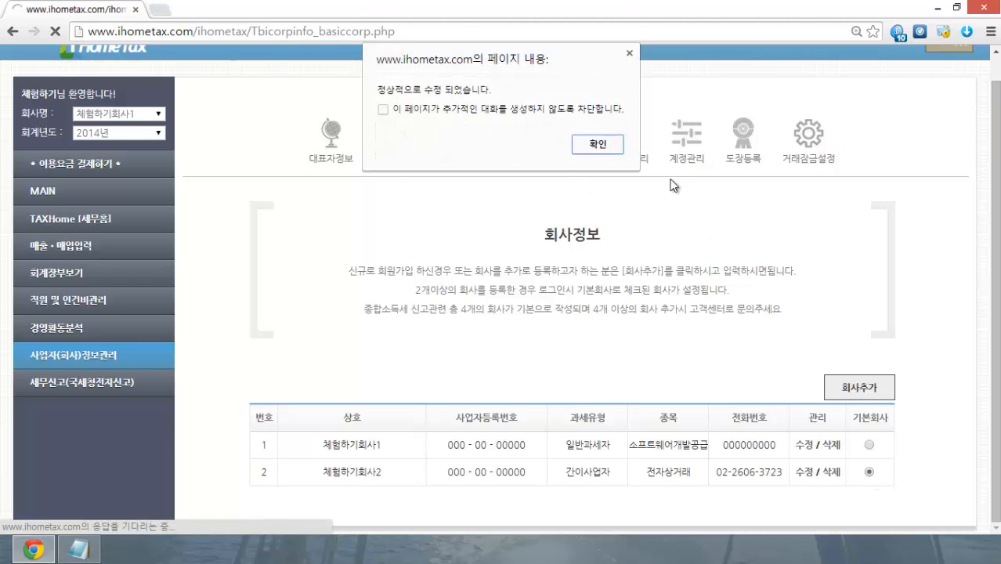
left_click(598, 144)
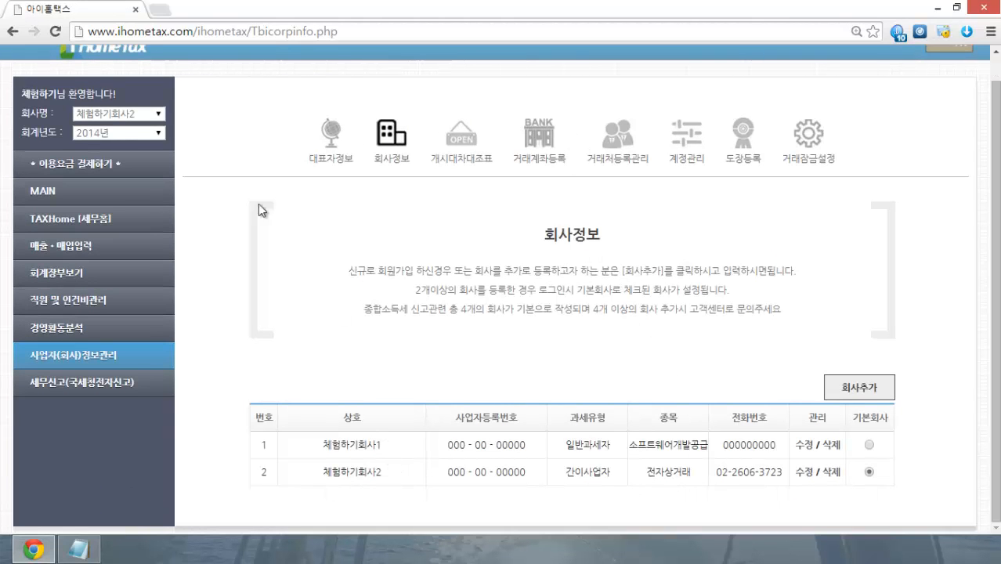
left_click(157, 115)
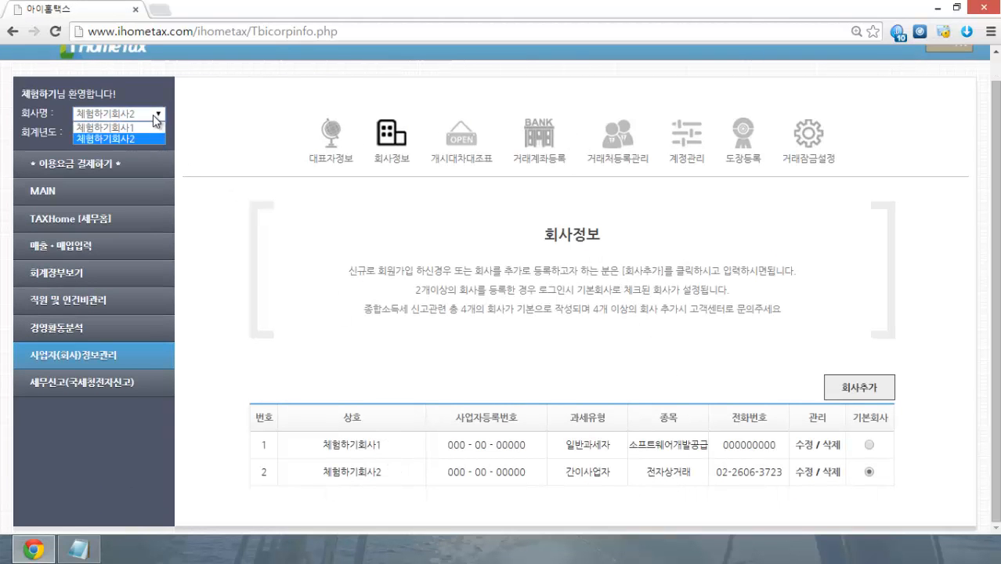
left_click(230, 178)
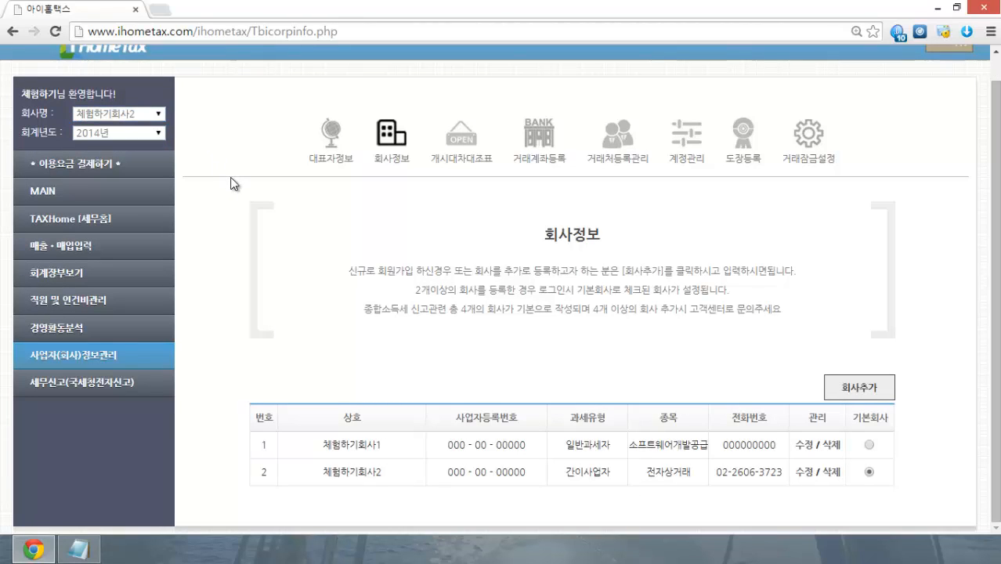
left_click(868, 445)
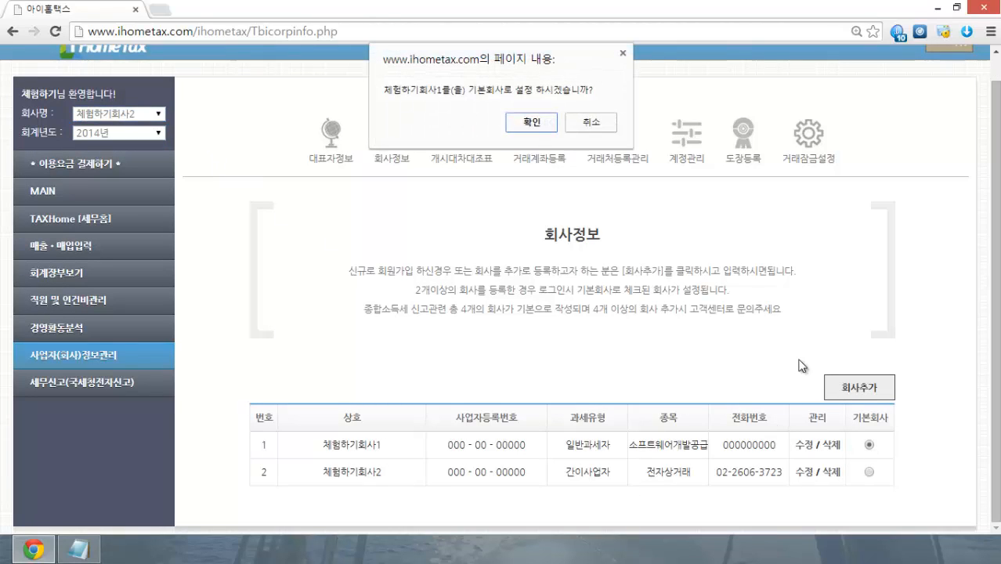
left_click(532, 131)
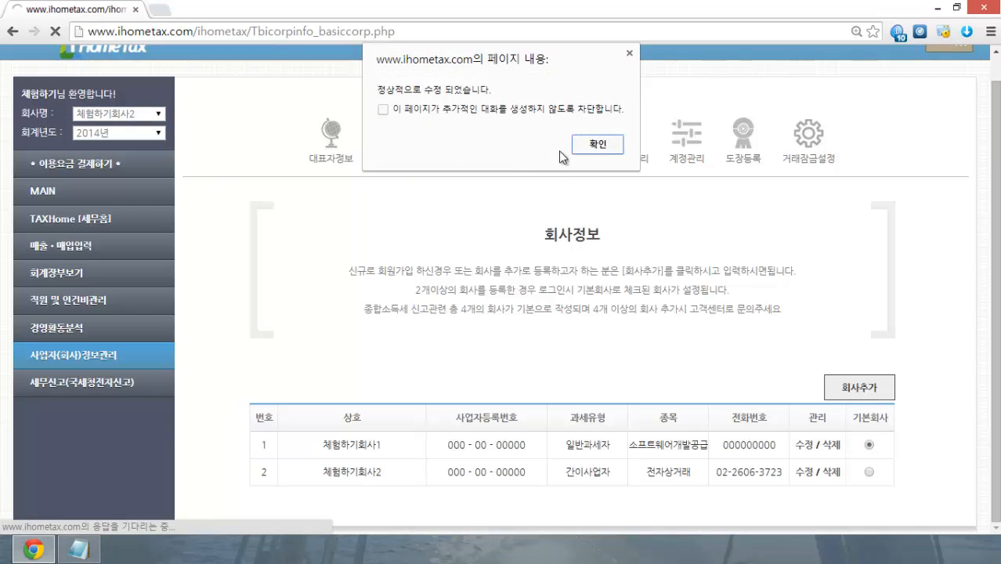
left_click(585, 147)
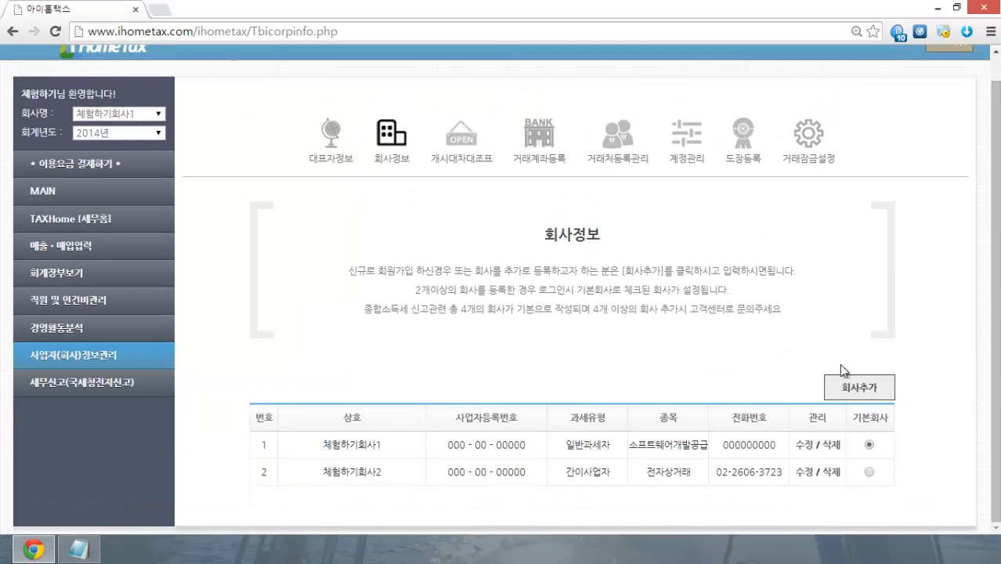
left_click(800, 451)
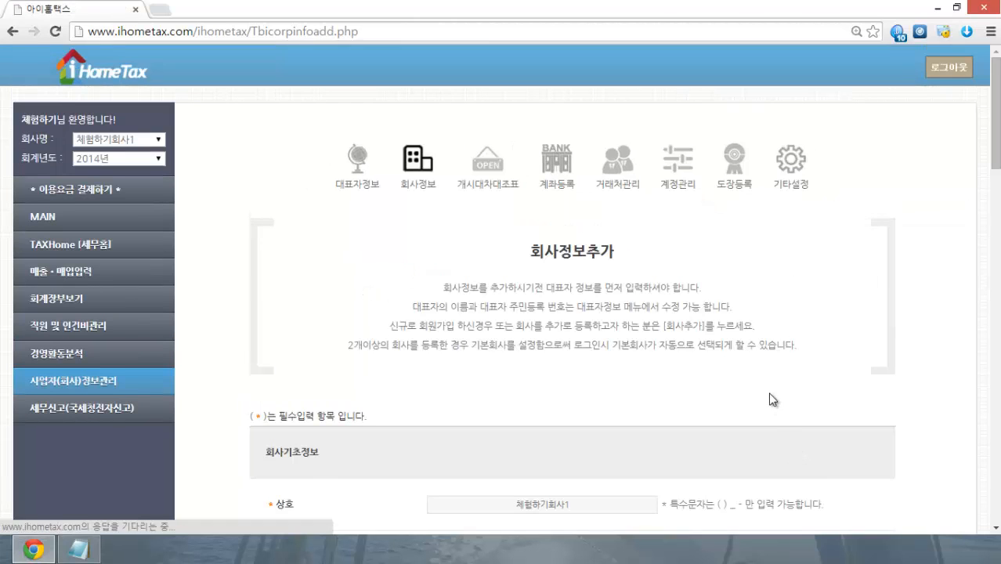
Step: Return to the company list and start a blank new company with 회사추가
scroll(768, 384, "down", 2)
scroll(767, 384, "down", 1)
scroll(767, 379, "down", 1)
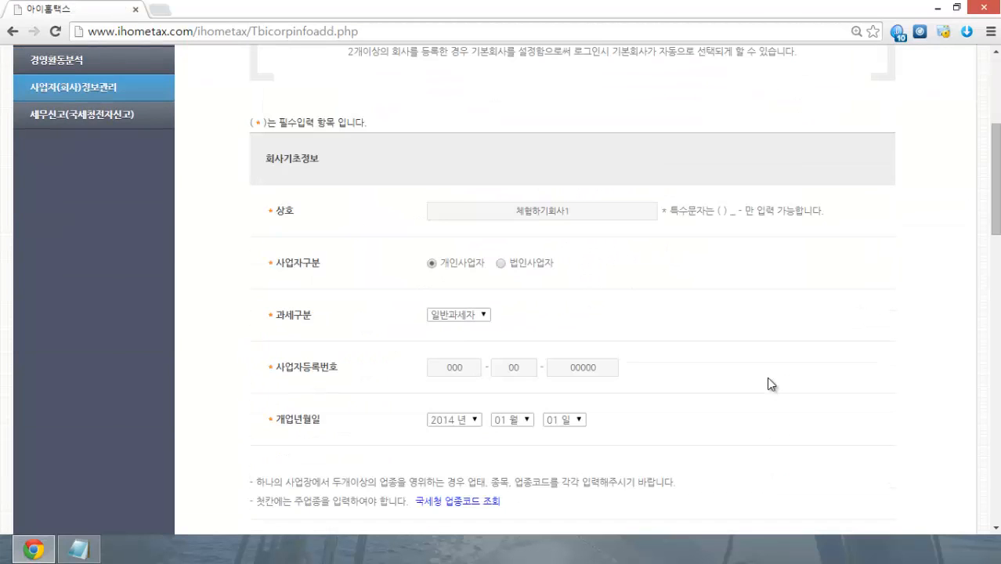
left_click(11, 32)
left_click(868, 390)
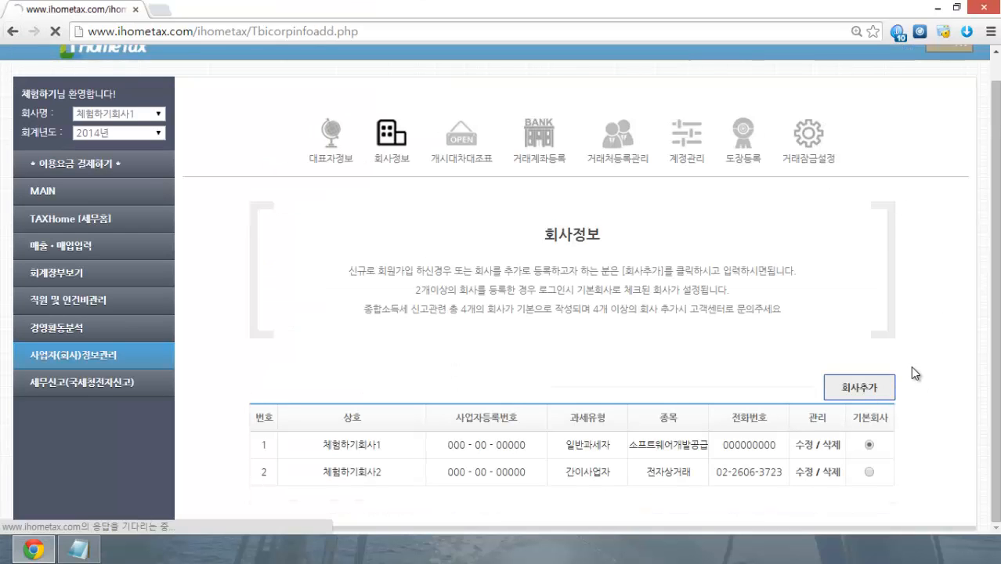
scroll(916, 348, "down", 4)
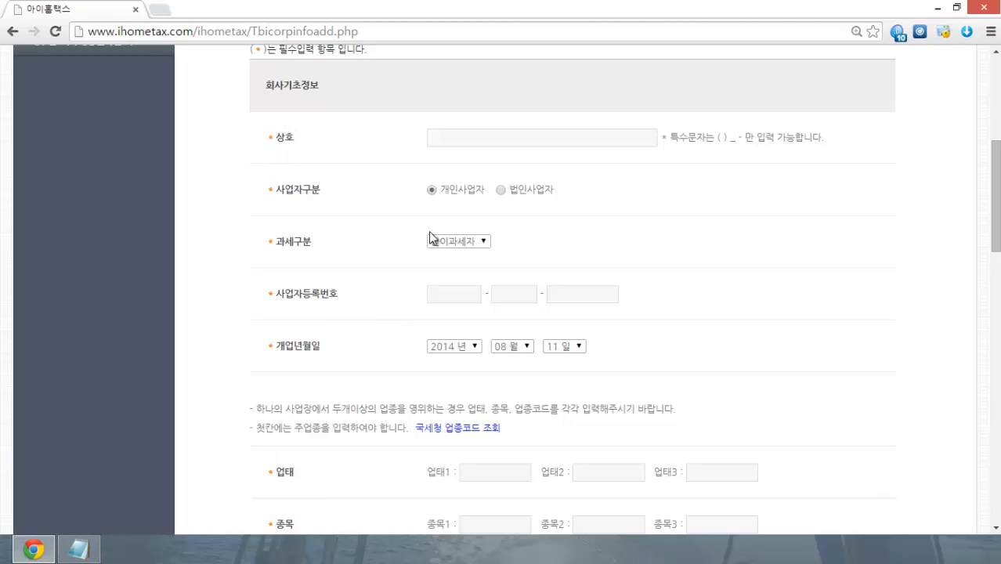
left_click(444, 292)
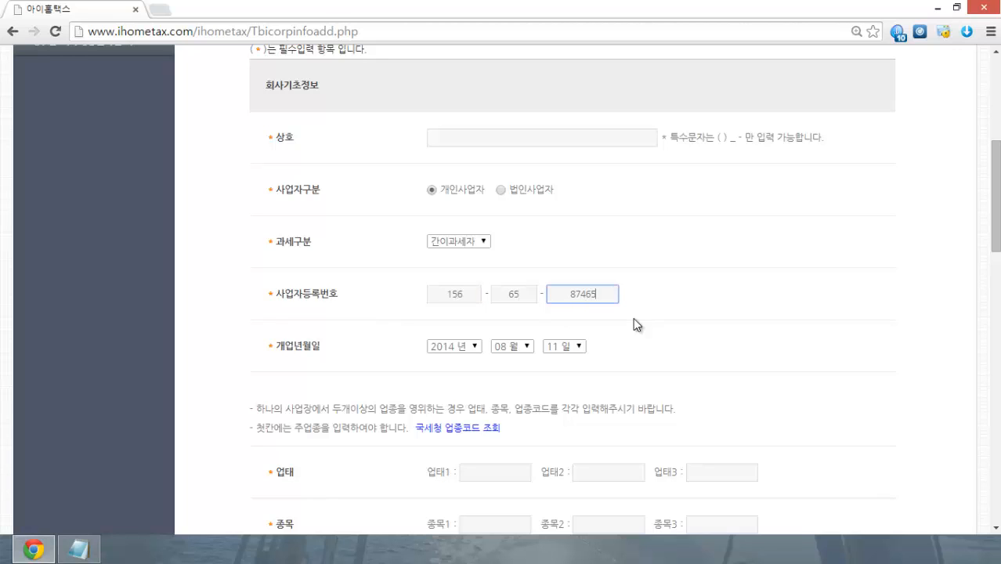
left_click(635, 318)
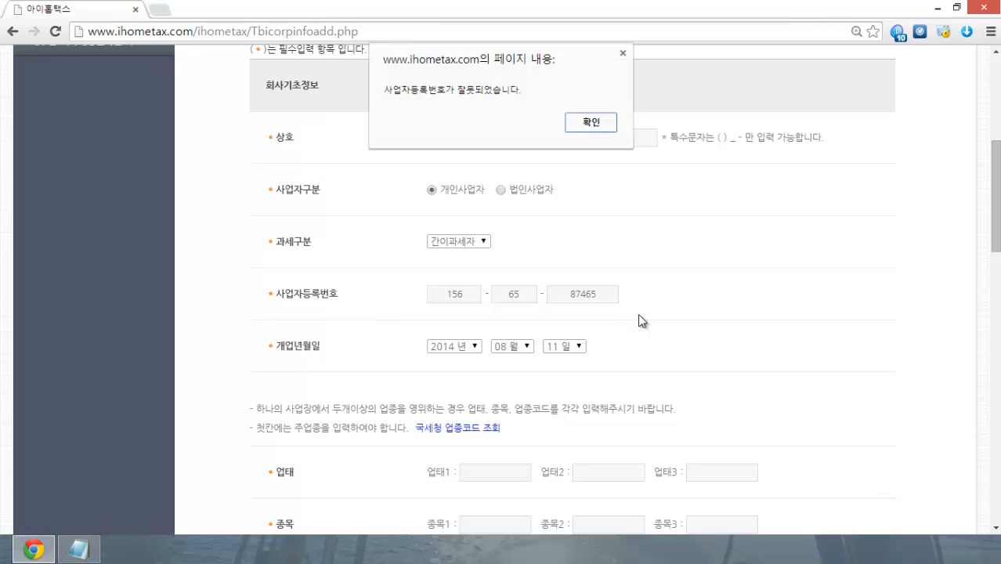
left_click(591, 123)
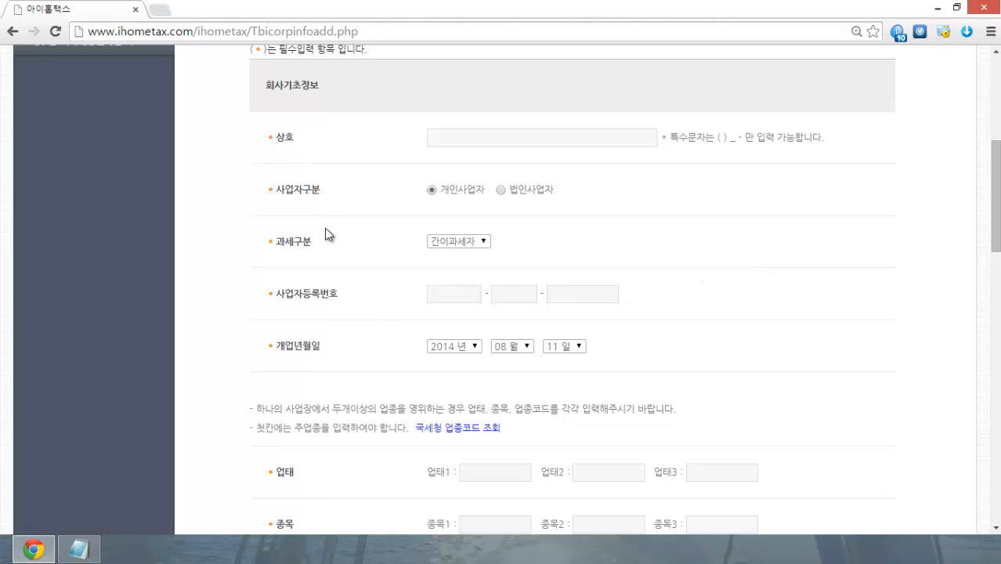
left_click(470, 242)
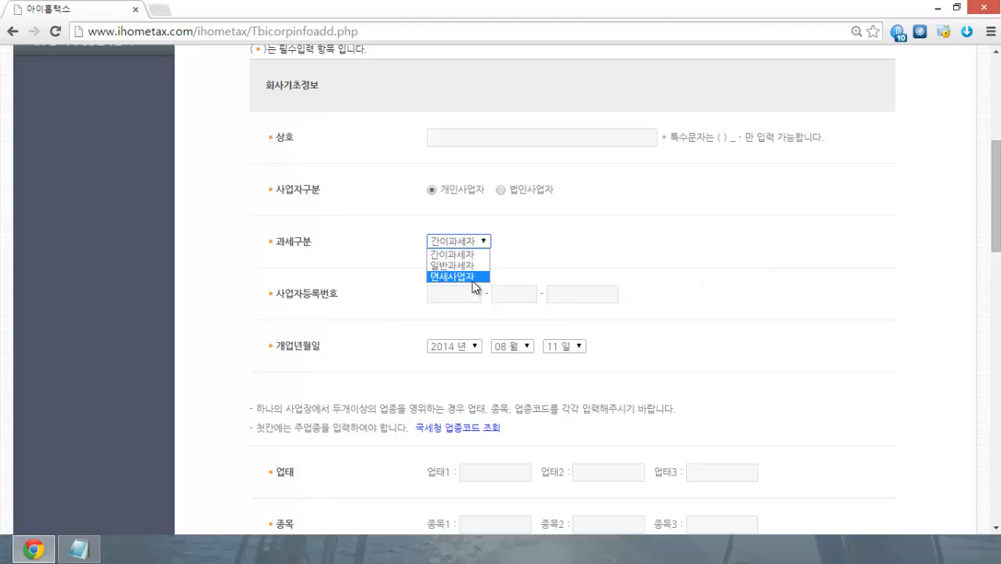
Step: Leave the tax type as 간이과세자 and move down to the 국세환급금 계좌정보 section
left_click(485, 253)
left_click(701, 243)
scroll(712, 246, "down", 2)
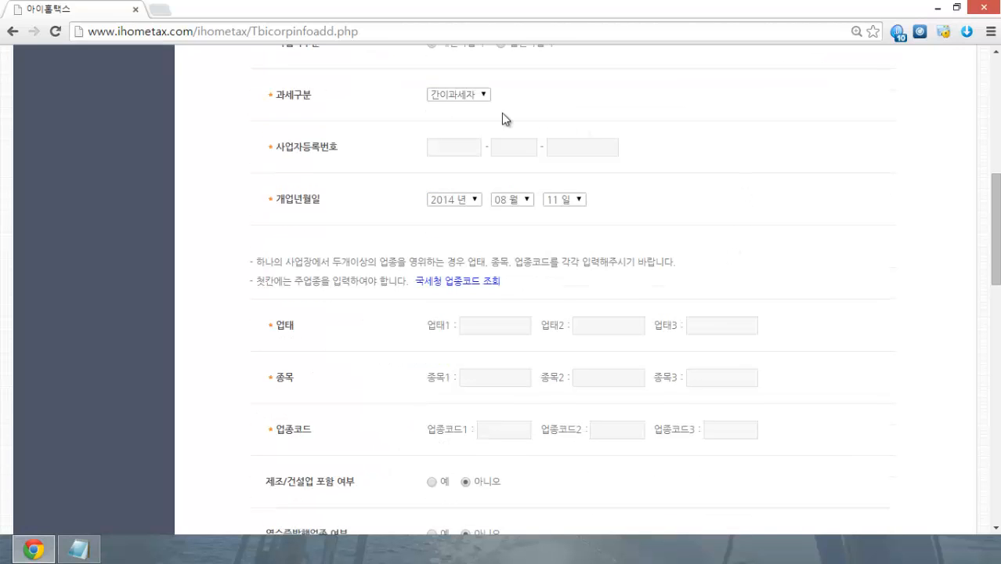
scroll(357, 243, "down", 1)
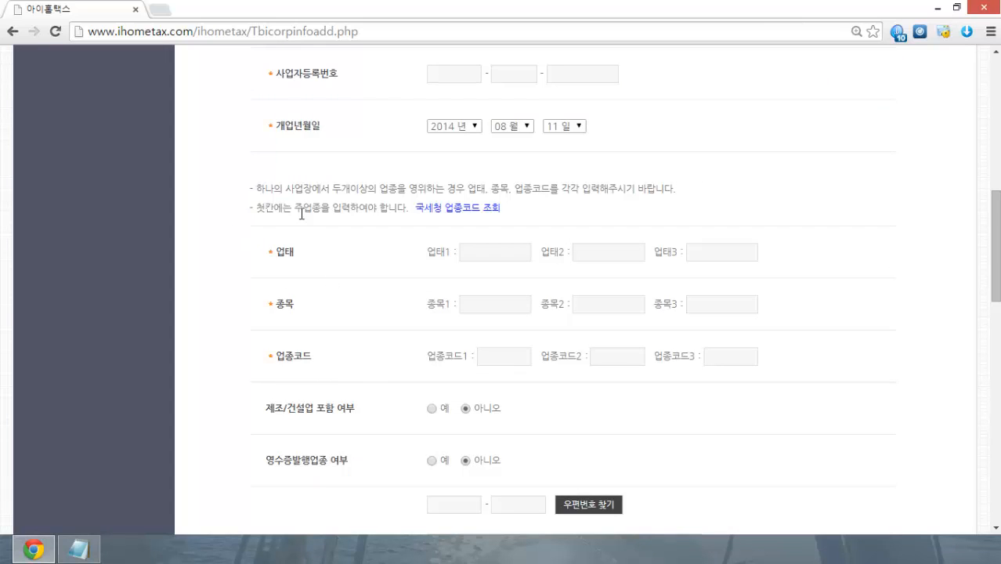
scroll(224, 294, "down", 2)
scroll(225, 294, "down", 2)
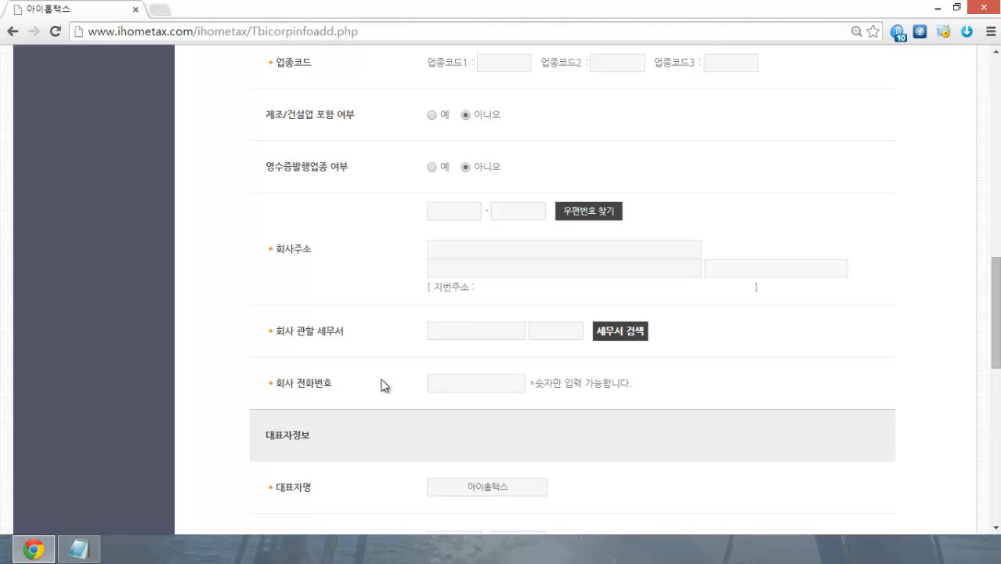
scroll(791, 258, "down", 2)
scroll(513, 270, "down", 2)
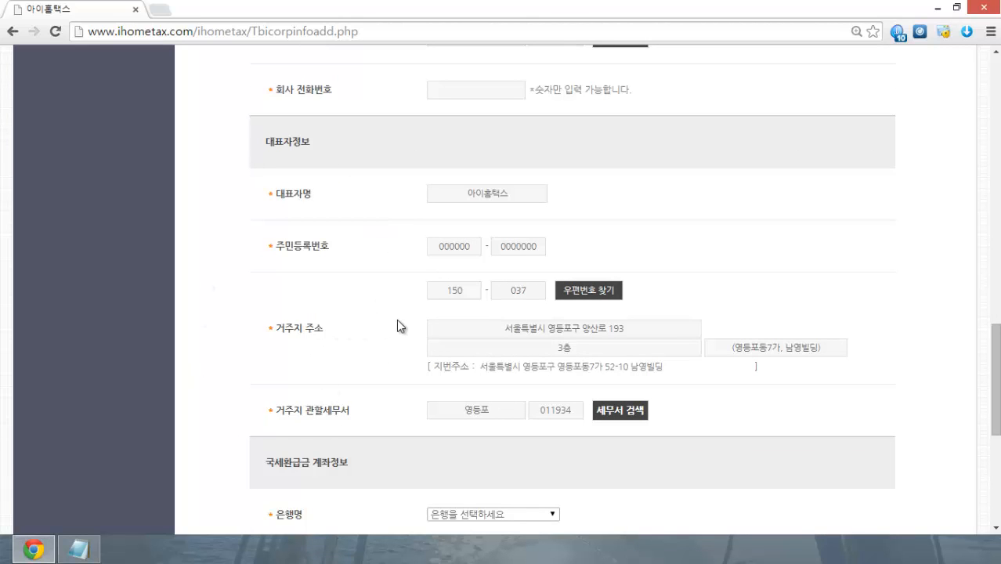
scroll(398, 322, "down", 3)
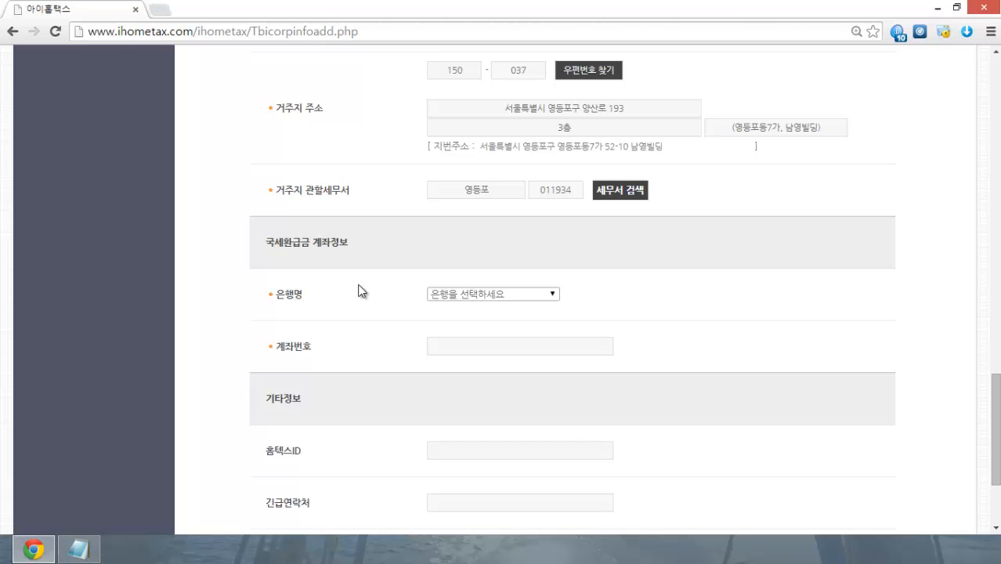
Step: Choose 우리은행(구.한빛) as the tax-refund bank
left_click(505, 294)
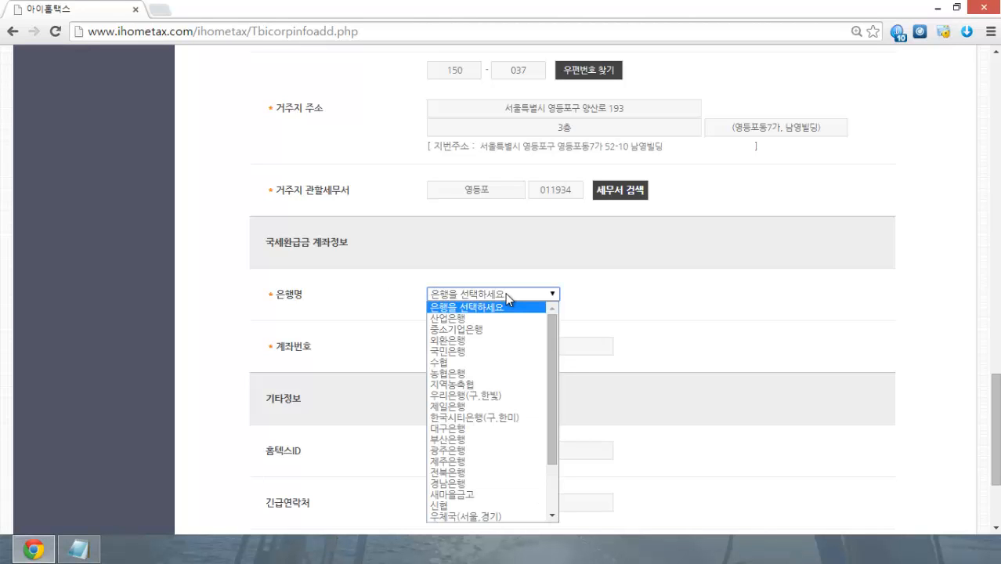
left_click(501, 362)
left_click(540, 296)
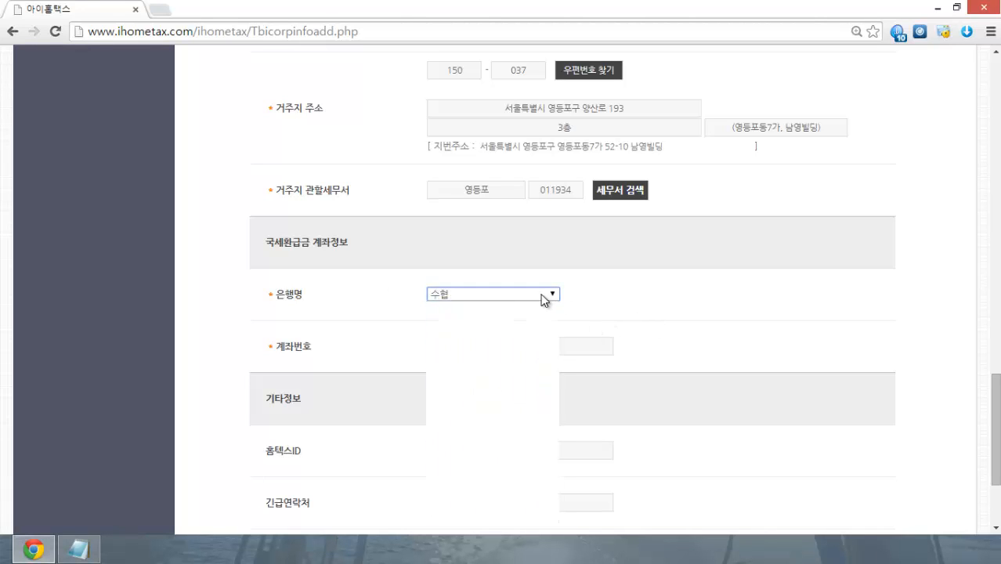
left_click(495, 395)
left_click(609, 346)
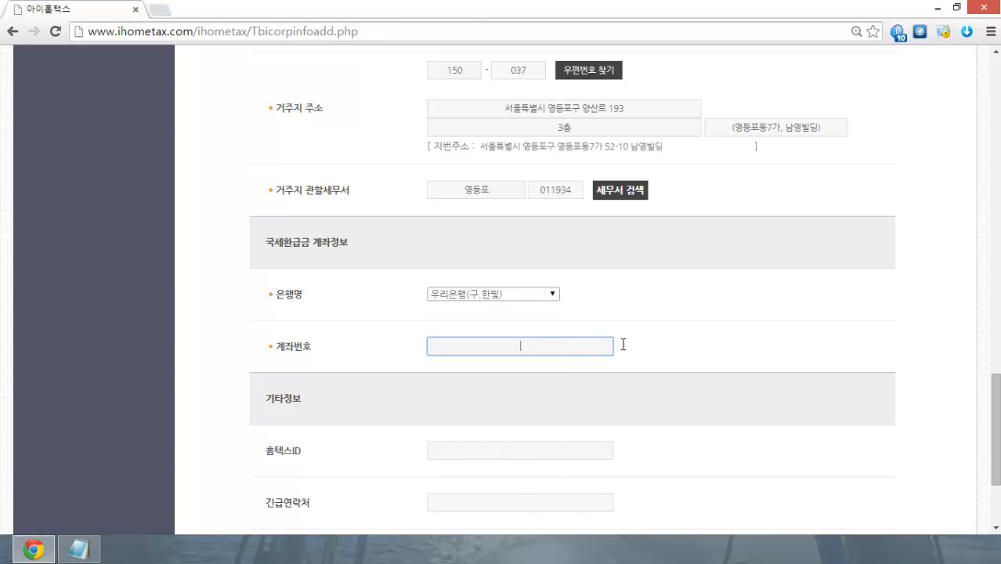
scroll(747, 325, "down", 1)
scroll(746, 321, "down", 1)
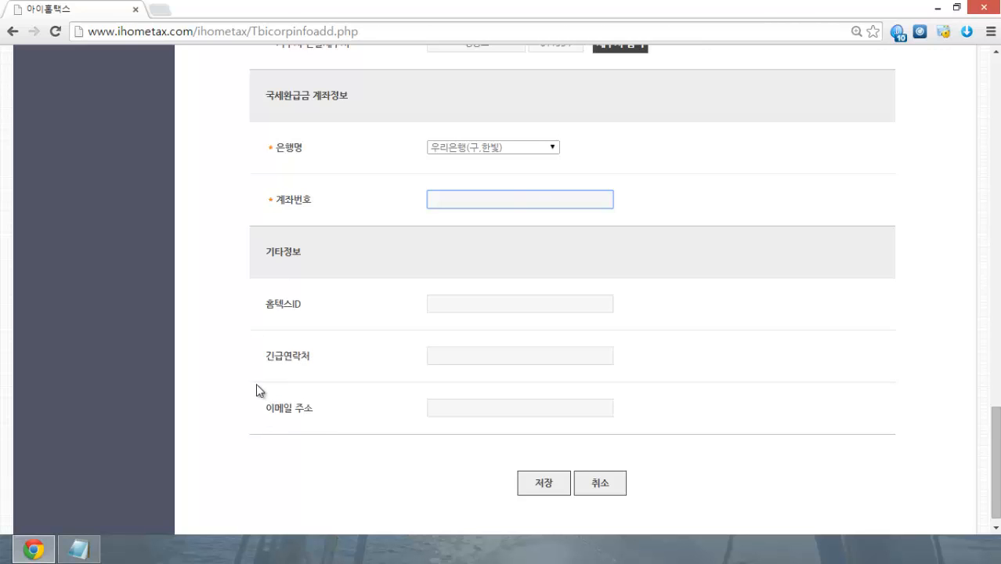
Step: Open the 국세청 업종코드 lookup in a new tab and search by business type
scroll(246, 365, "up", 4)
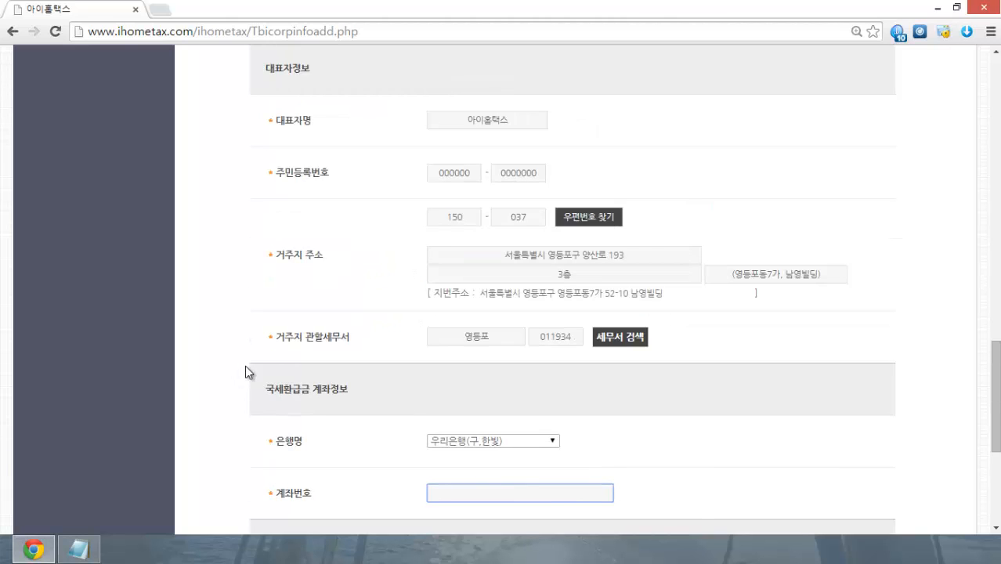
scroll(245, 365, "up", 2)
scroll(245, 365, "up", 4)
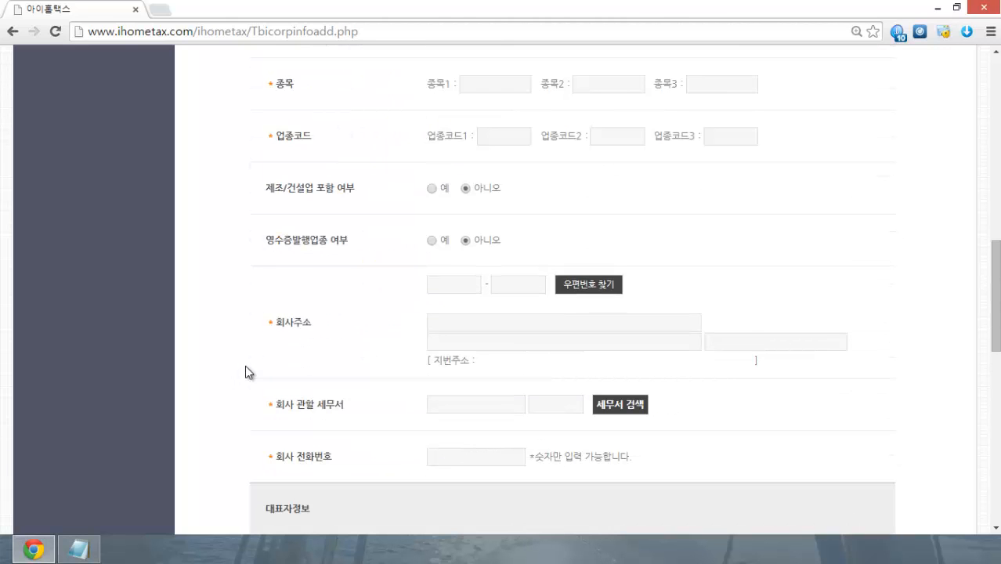
scroll(246, 365, "up", 3)
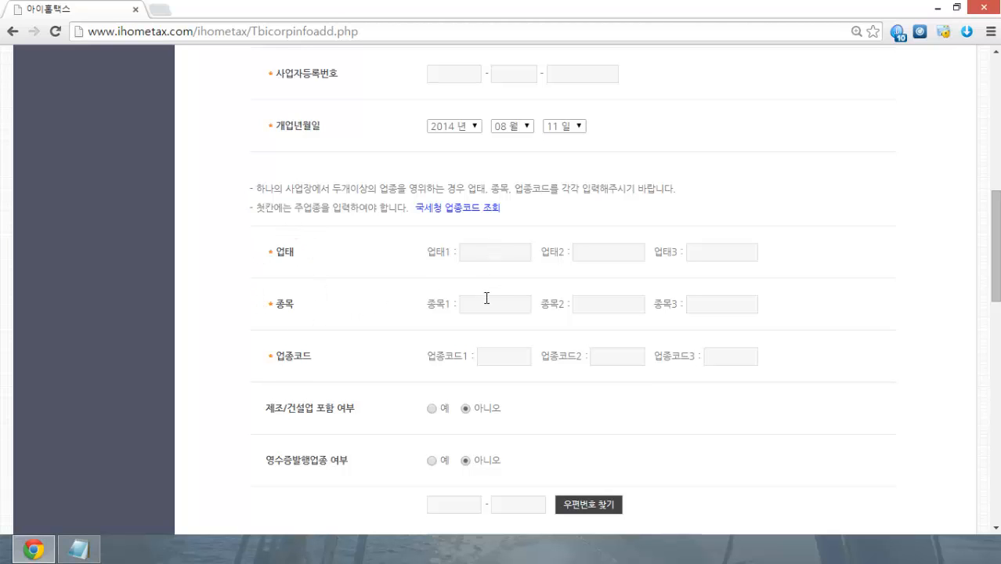
left_click(477, 210)
scroll(420, 237, "down", 5)
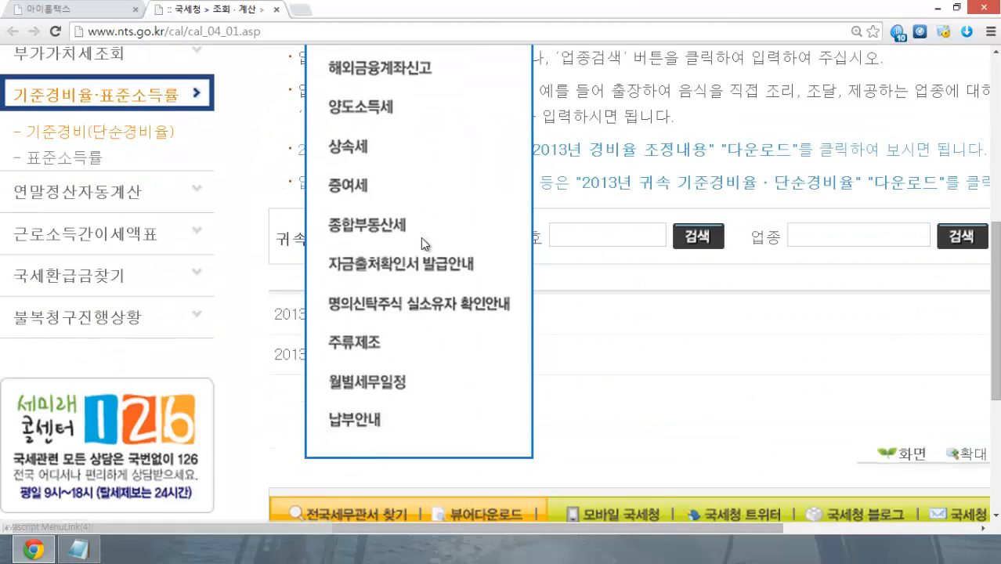
scroll(420, 238, "down", 1)
left_click(822, 164)
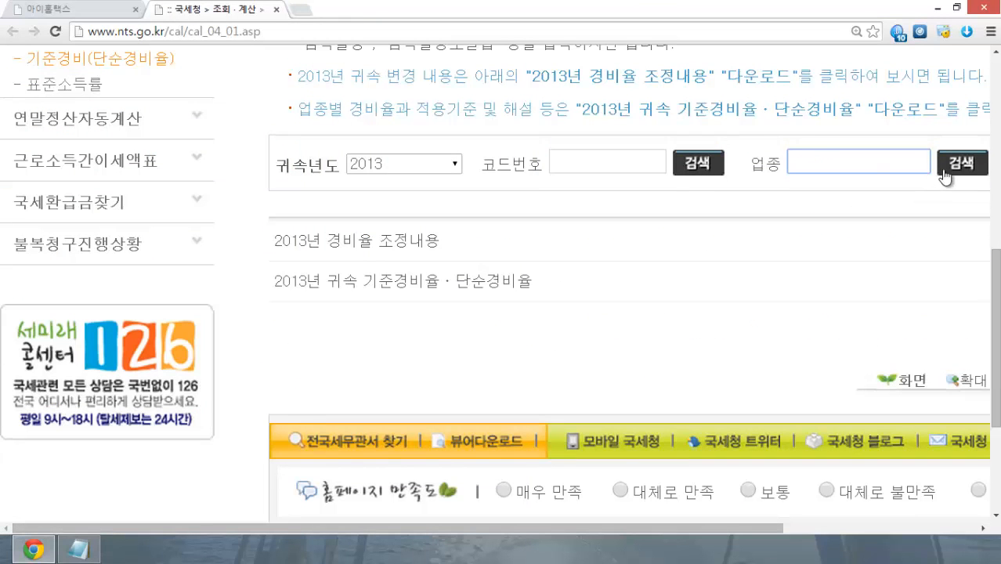
Step: Back in the 아이홈택스 tab, open the 개시대차대조표 page dated 2014-08-11 and review it
left_click(114, 17)
scroll(509, 206, "down", 3)
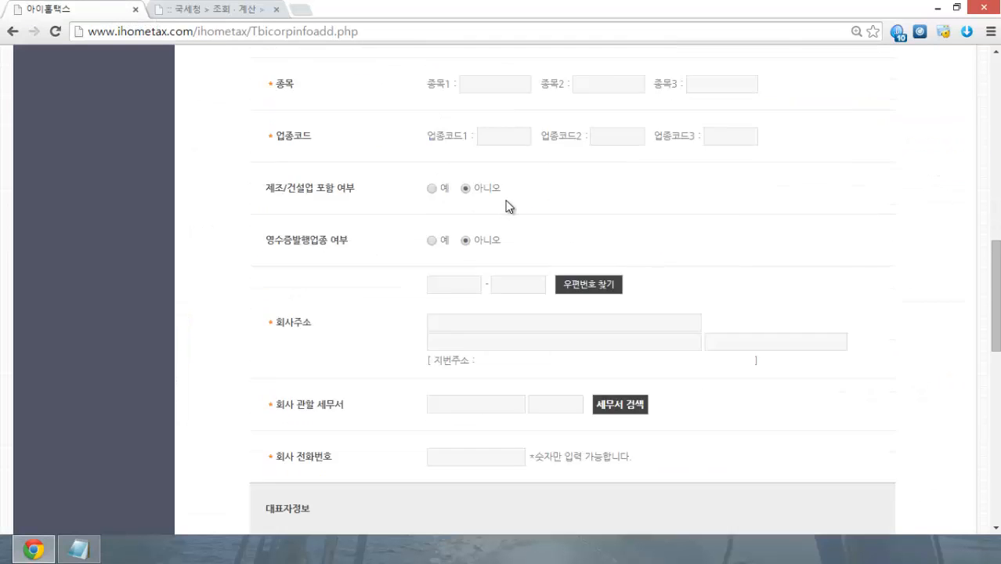
scroll(507, 207, "down", 1)
scroll(508, 207, "up", 10)
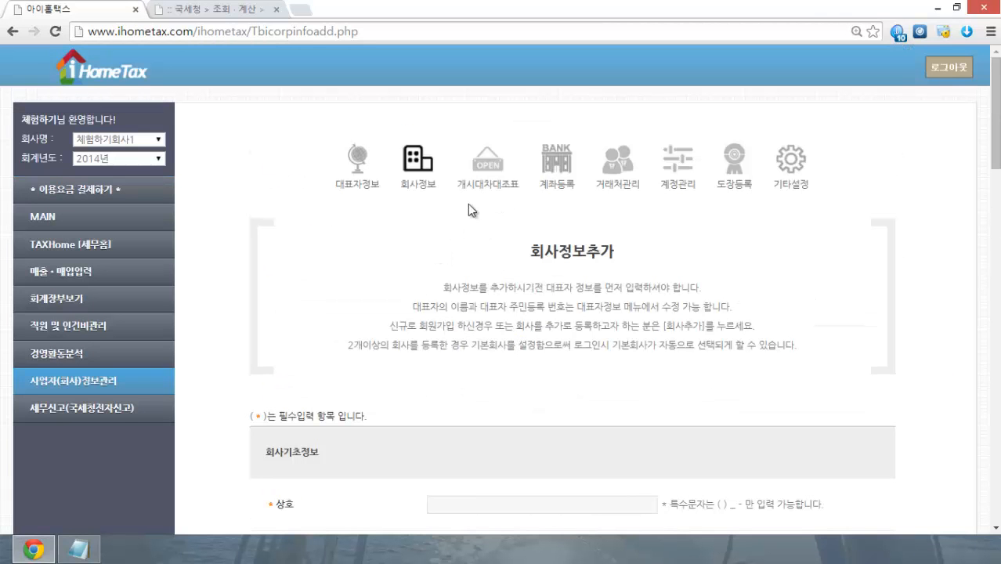
left_click(487, 171)
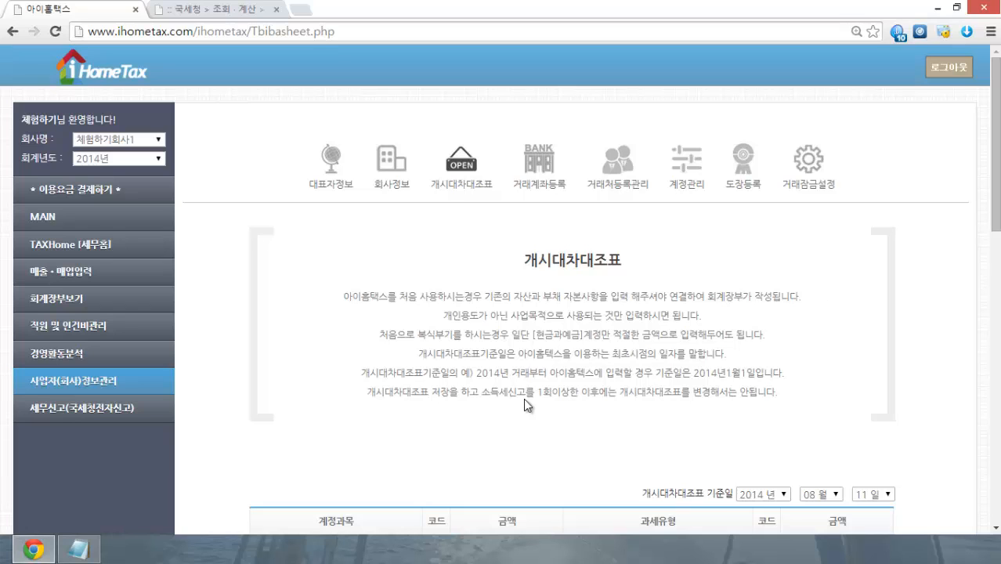
scroll(523, 398, "down", 2)
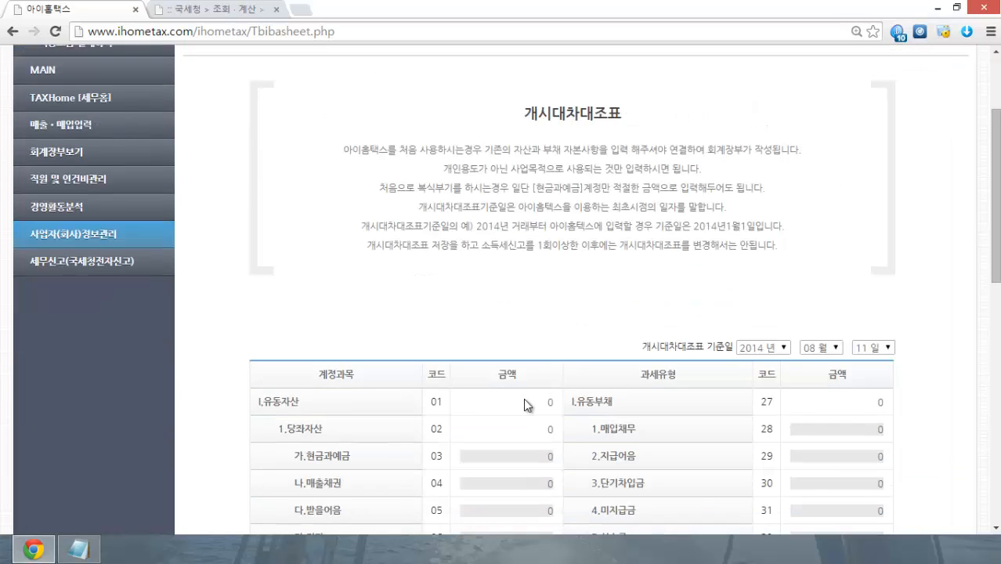
scroll(523, 398, "up", 1)
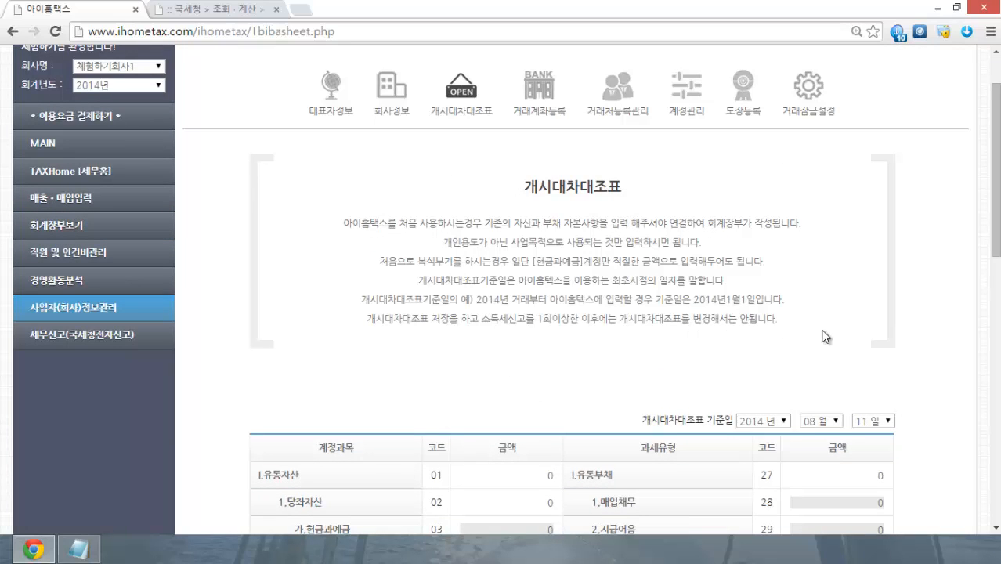
scroll(629, 370, "down", 3)
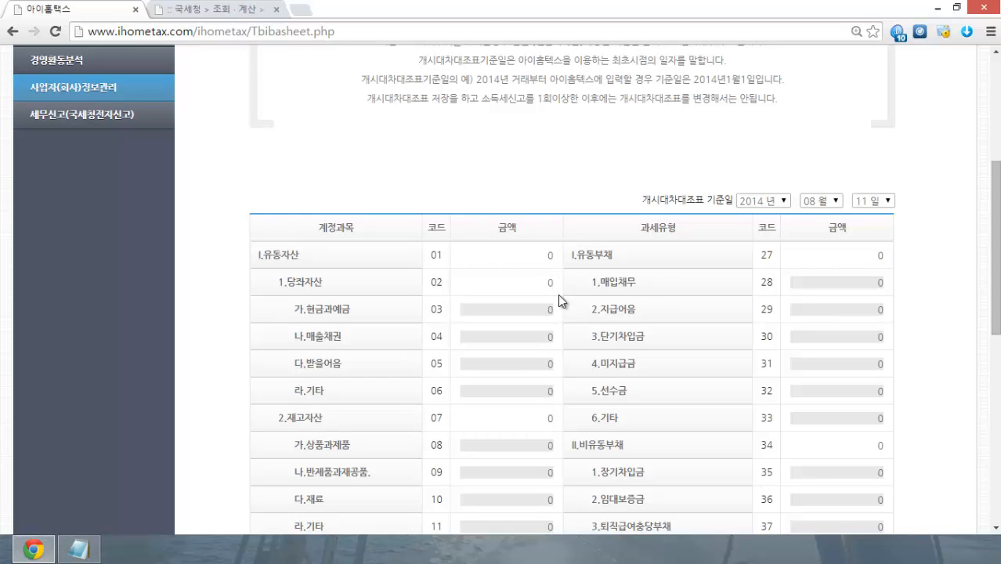
scroll(514, 315, "down", 4)
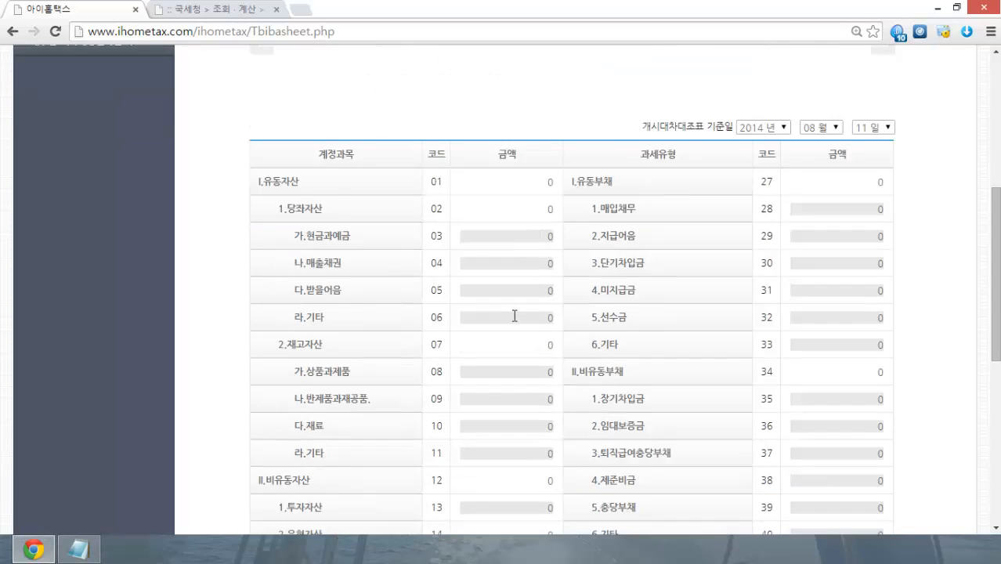
scroll(512, 316, "down", 2)
scroll(525, 333, "up", 6)
scroll(535, 351, "up", 1)
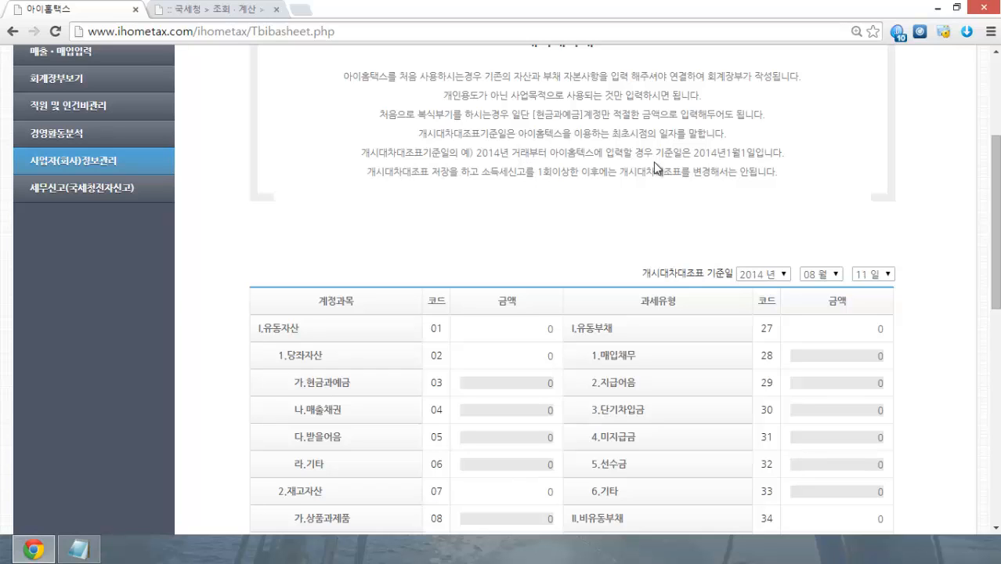
left_click_drag(416, 115, 717, 111)
left_click(847, 110)
left_click(513, 383)
type("401,203")
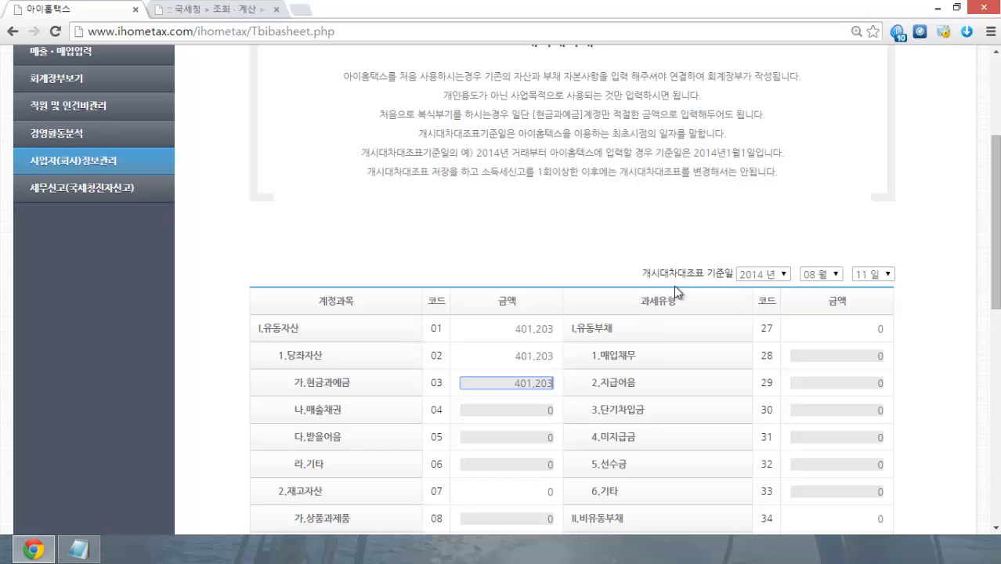
double_click(518, 382)
key("BackSpace")
left_click(569, 145)
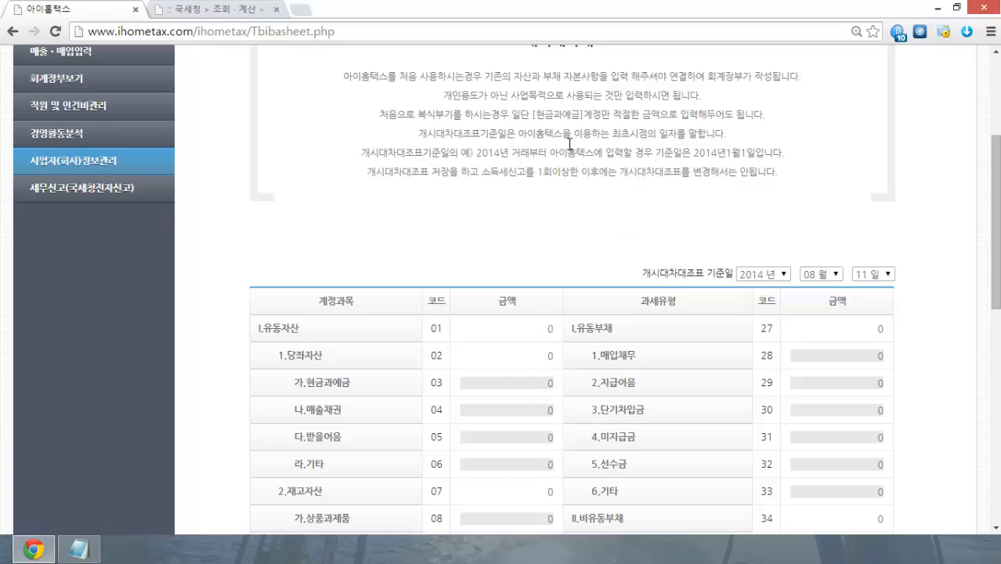
left_click_drag(511, 94, 692, 90)
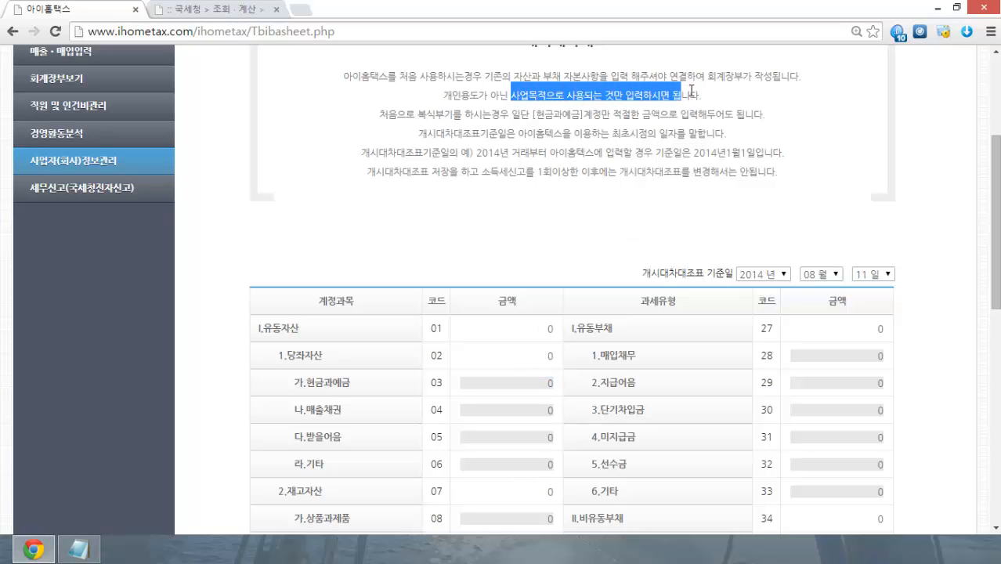
left_click(853, 114)
scroll(672, 145, "down", 3)
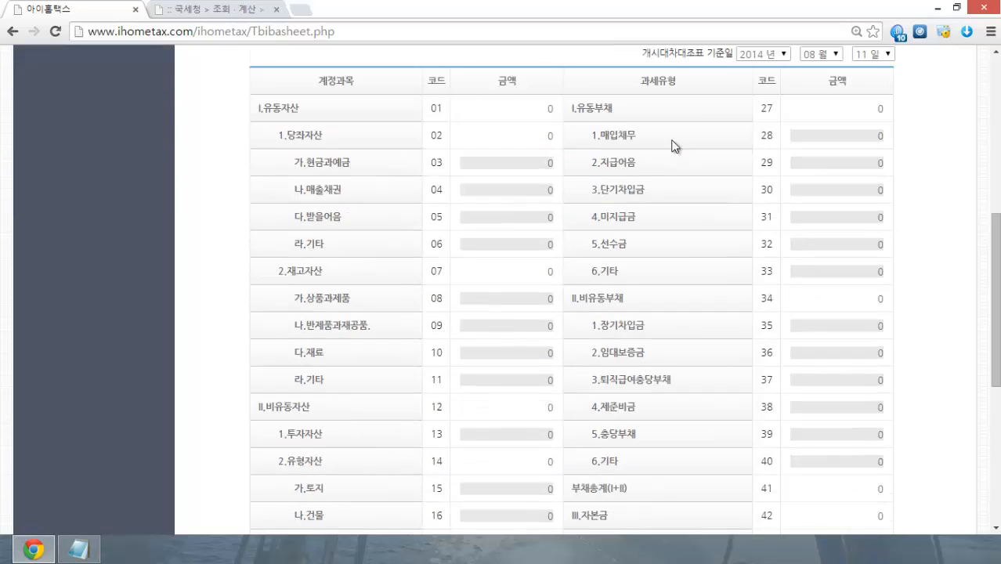
scroll(476, 188, "down", 2)
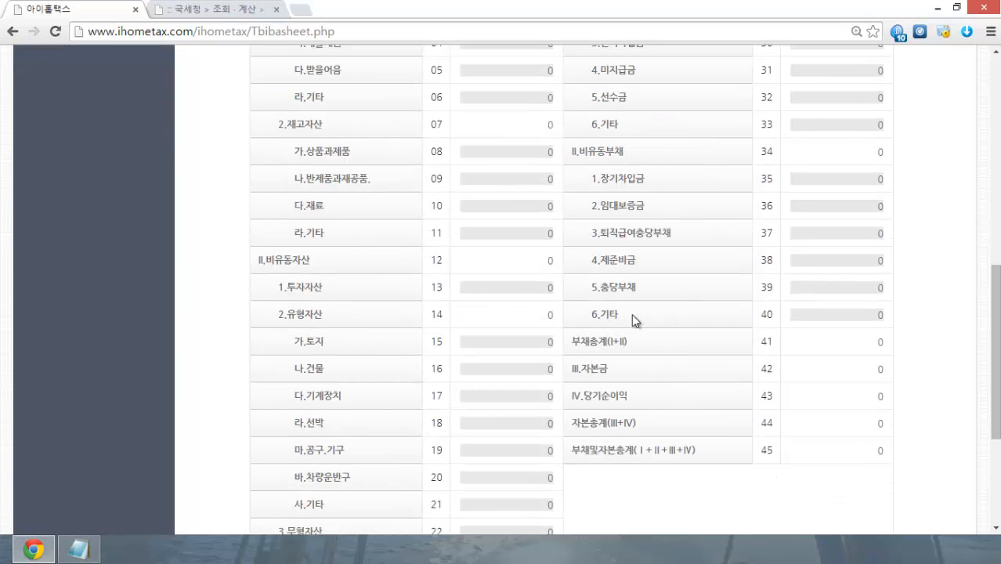
scroll(480, 283, "down", 3)
scroll(419, 270, "up", 3)
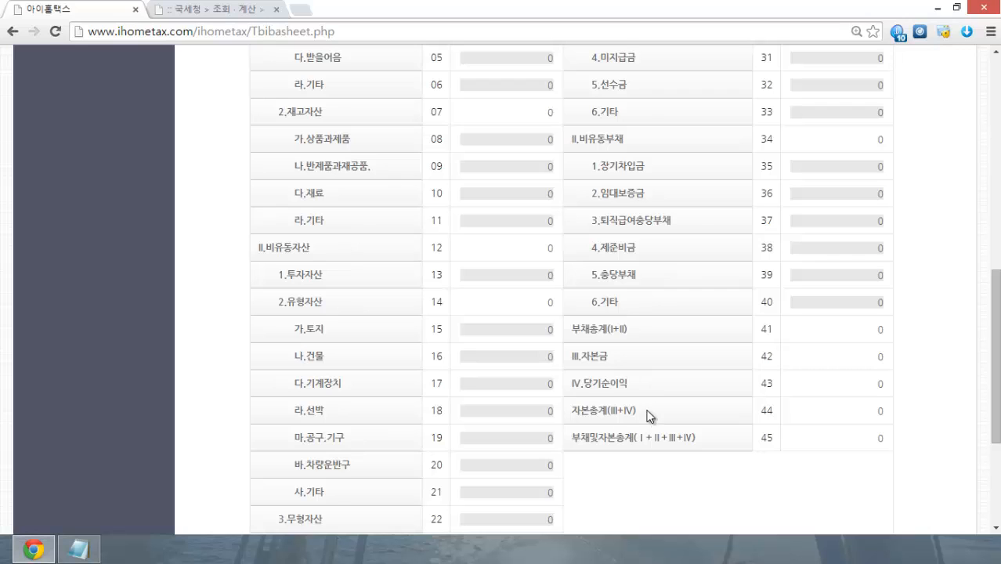
scroll(644, 405, "up", 1)
scroll(642, 398, "up", 2)
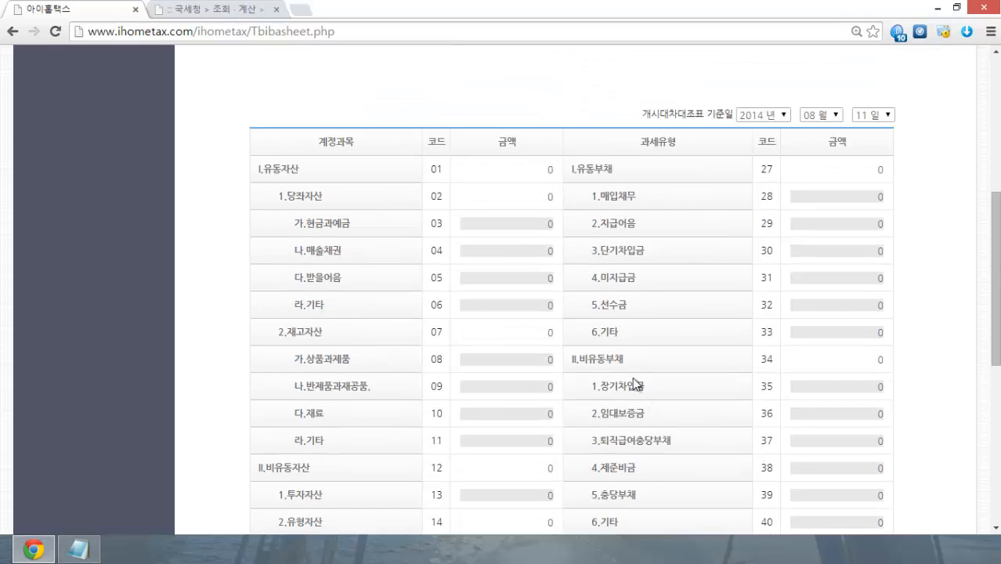
Step: Enter 1,000,000 as 가.현금과예금 and save the opening balance sheet
left_click(537, 226)
type("1,000,00")
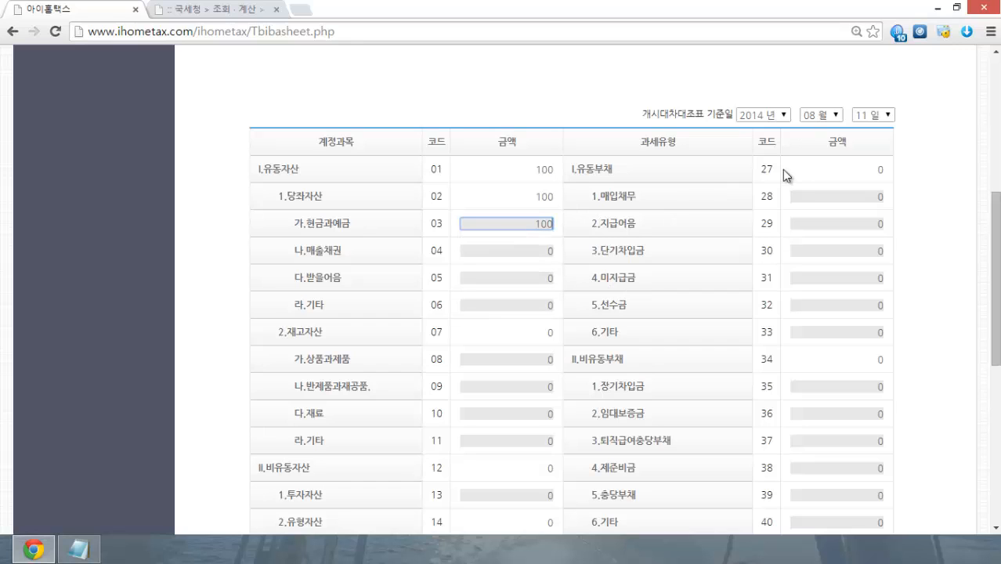
type("0")
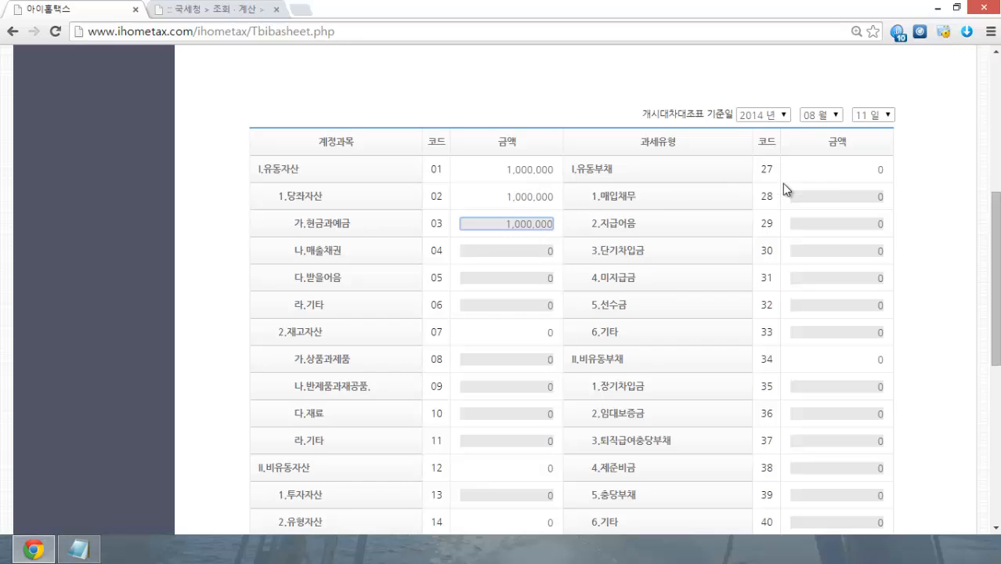
left_click(934, 228)
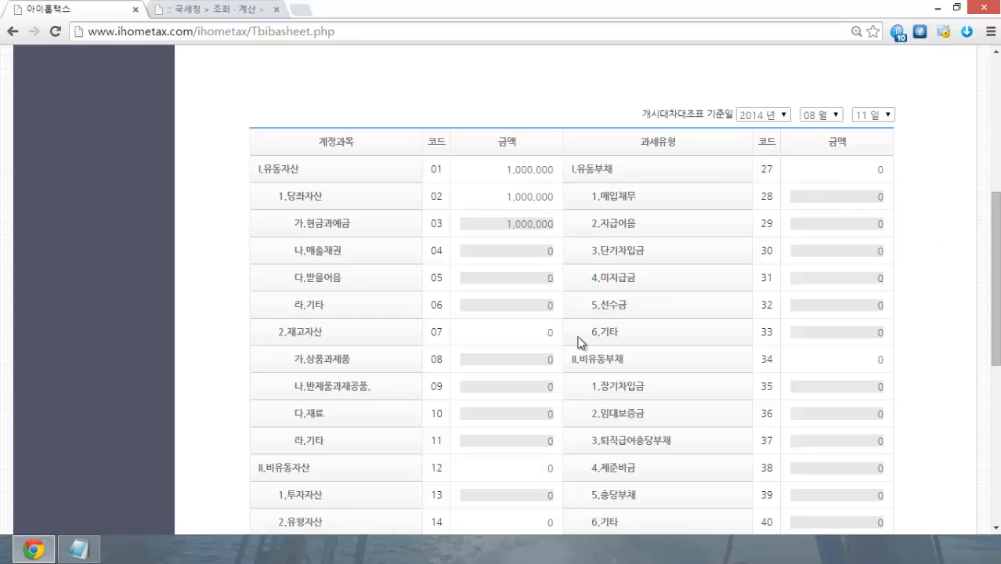
scroll(227, 304, "up", 4)
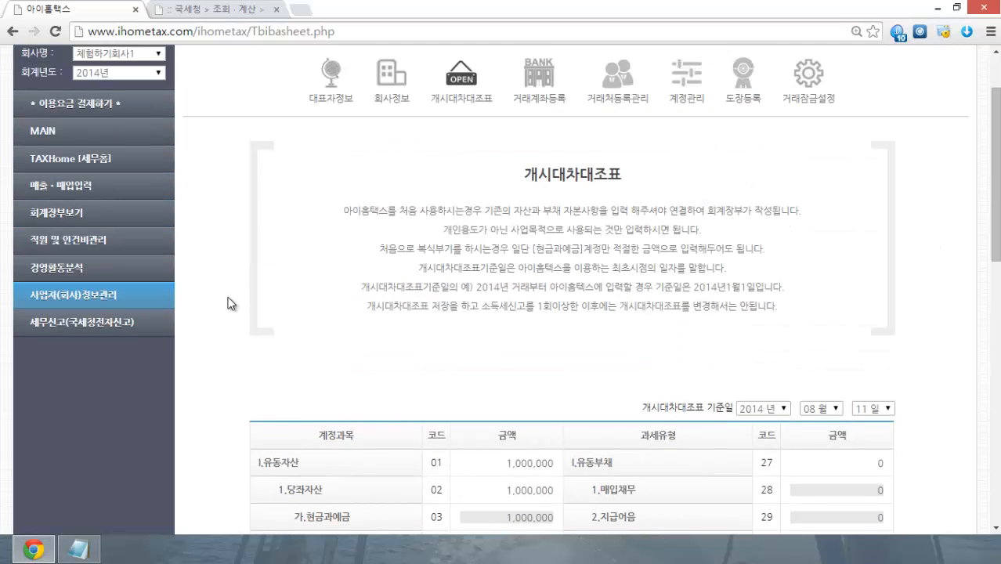
scroll(228, 304, "down", 3)
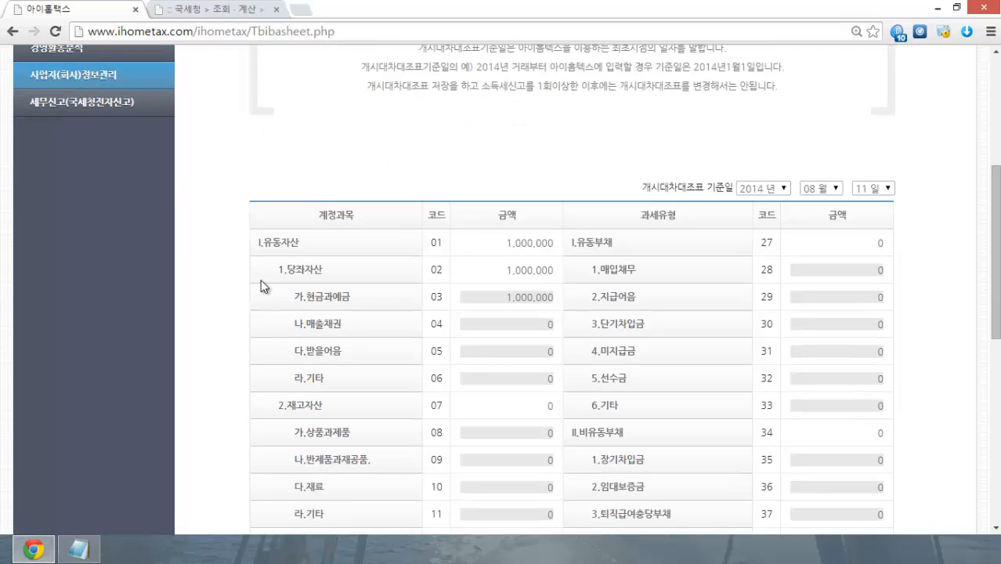
scroll(225, 285, "down", 7)
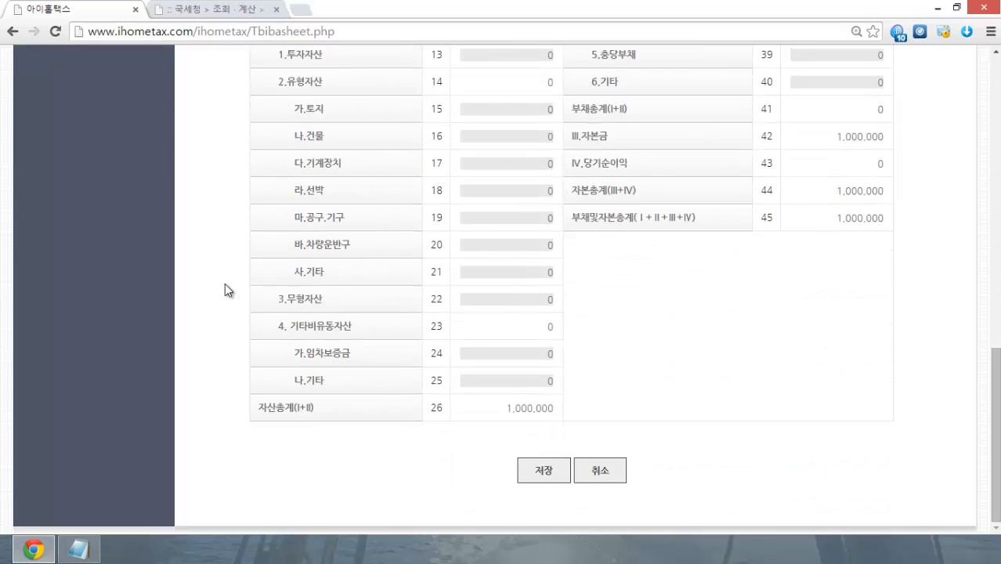
left_click(557, 474)
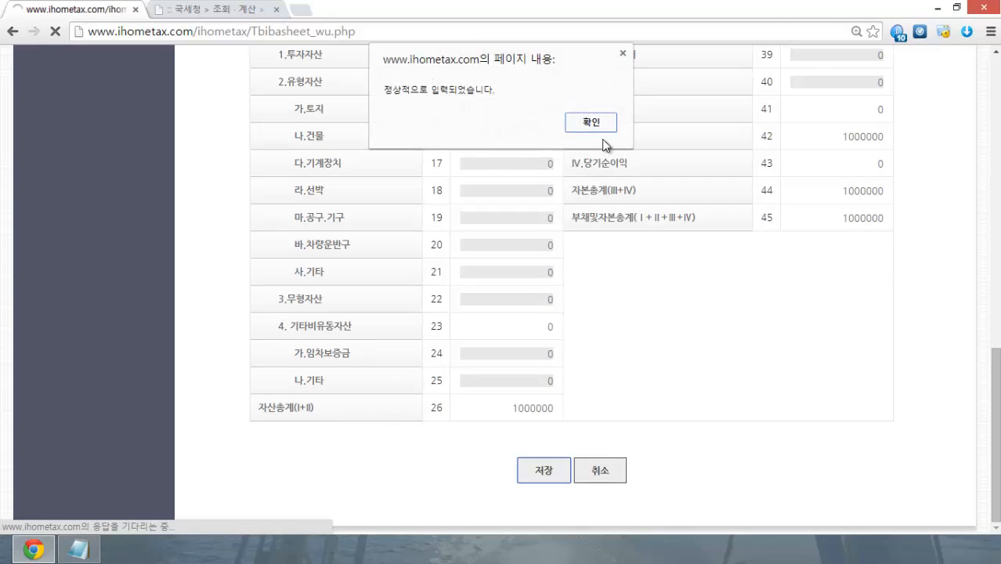
left_click(592, 125)
scroll(512, 277, "down", 3)
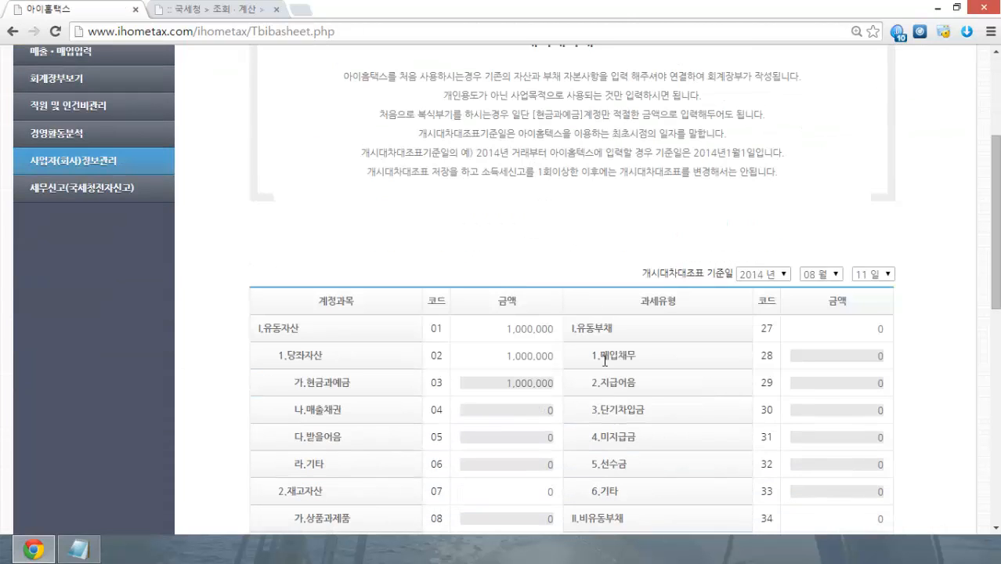
Step: Point out the balance sheet's warning about making changes later
double_click(518, 384)
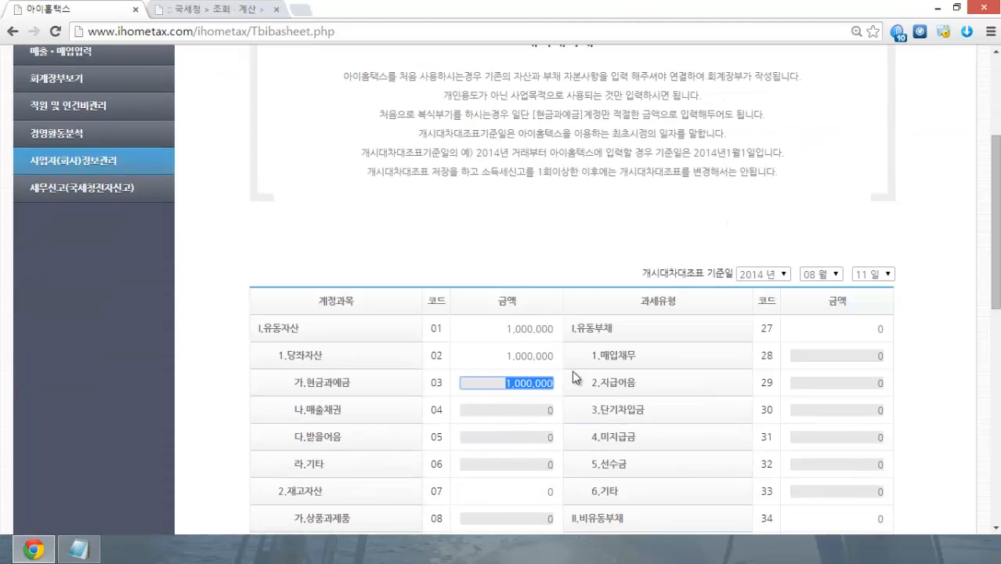
left_click(569, 255)
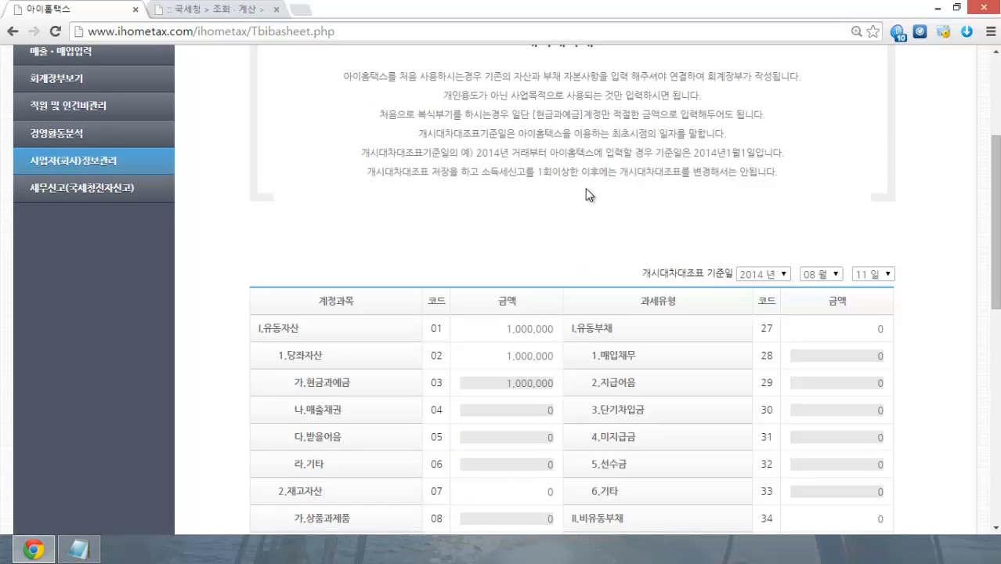
left_click_drag(481, 173, 543, 173)
left_click(527, 215)
scroll(931, 225, "down", 2)
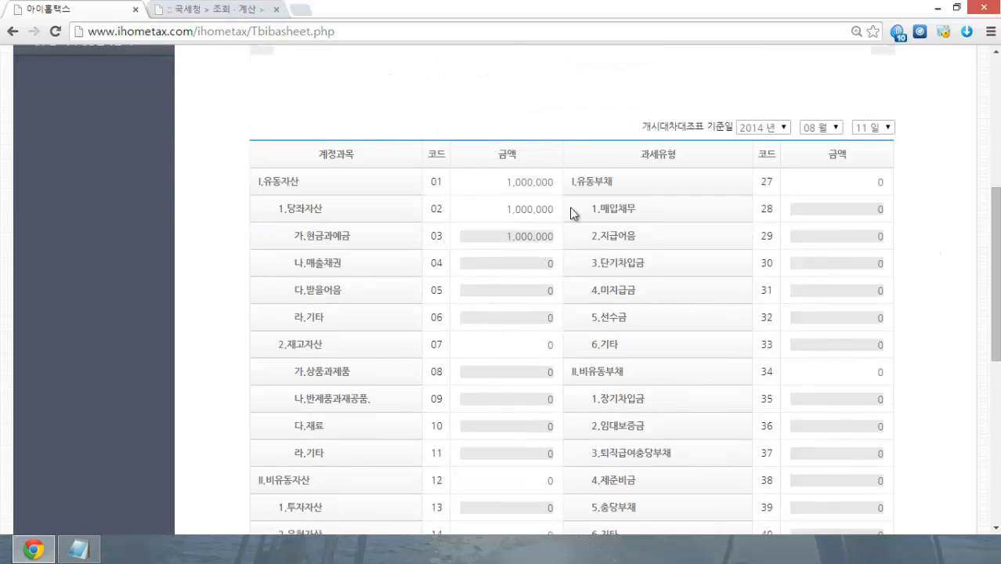
scroll(600, 309, "up", 5)
scroll(600, 309, "down", 3)
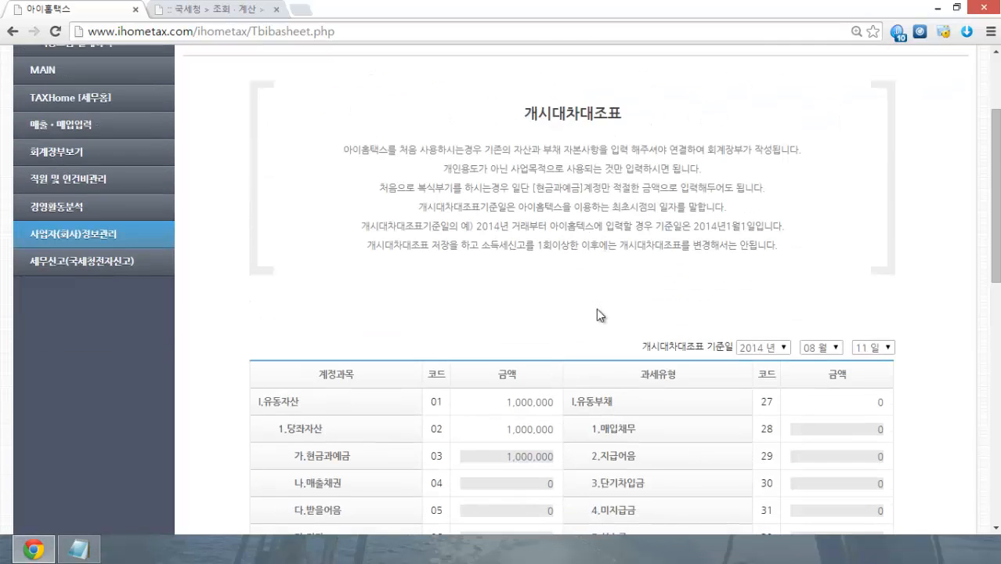
scroll(599, 310, "up", 2)
scroll(600, 313, "down", 9)
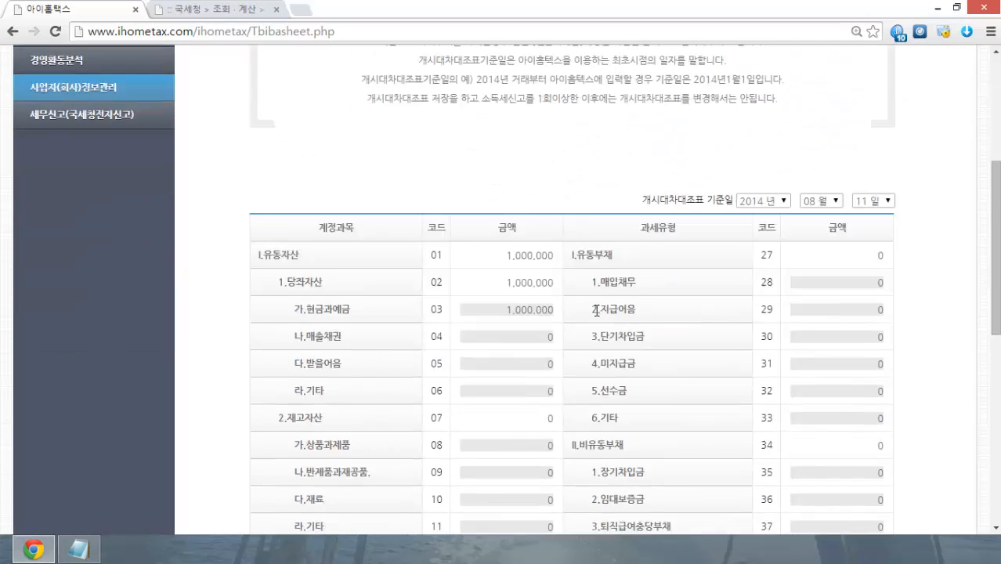
scroll(597, 316, "up", 6)
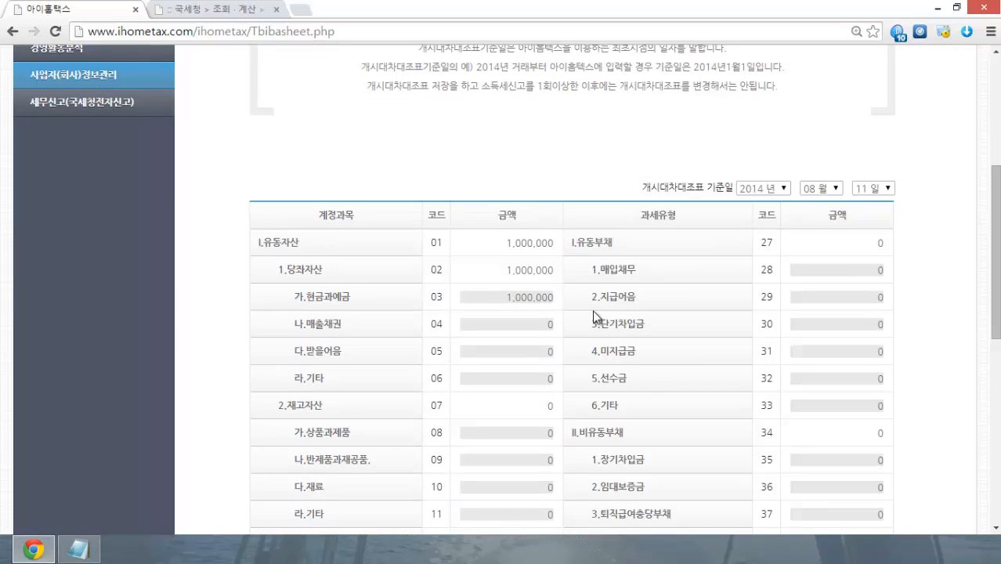
scroll(542, 329, "up", 3)
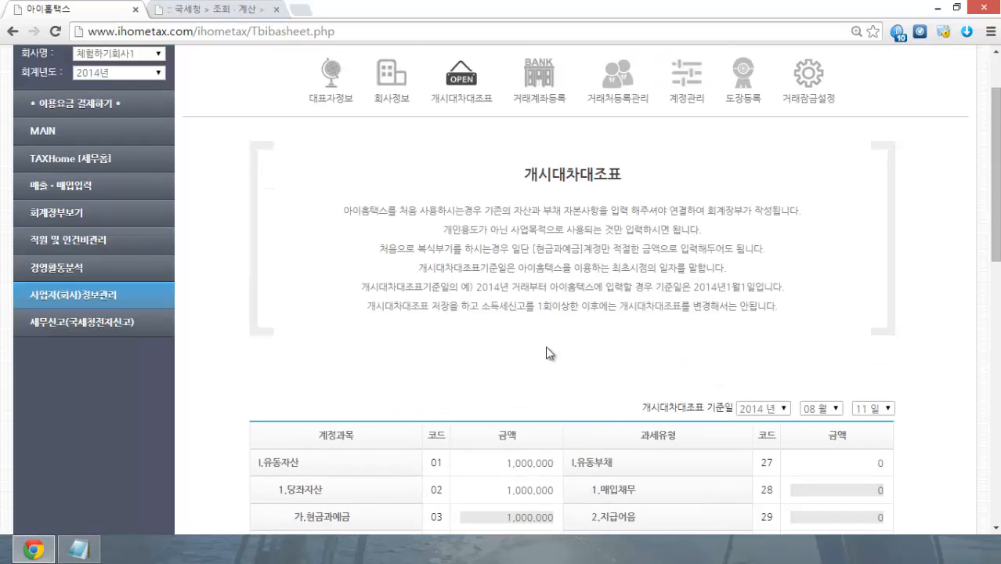
scroll(525, 321, "down", 5)
Step: Replace the code 03 cash and deposits amount with 2,000,000 and save
double_click(507, 152)
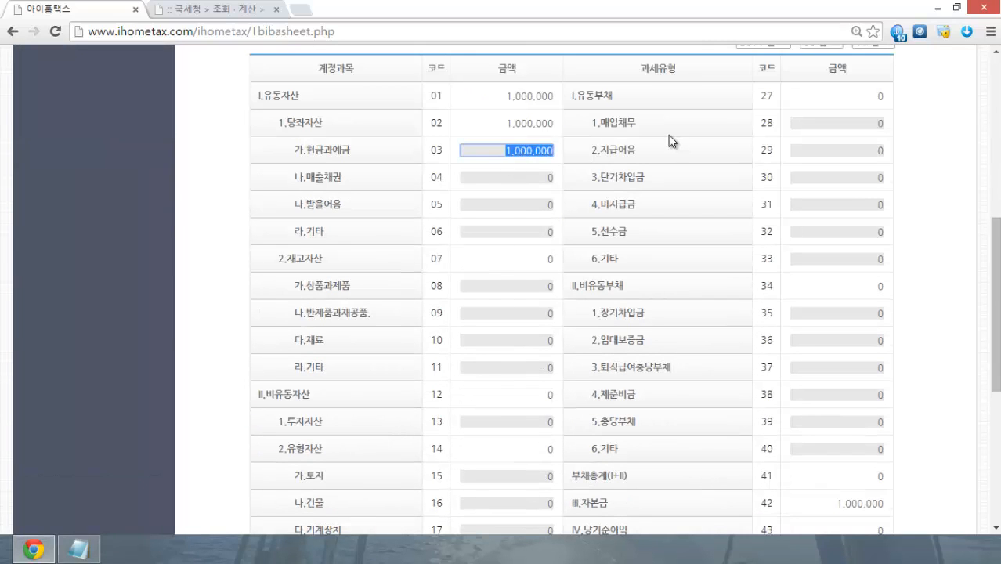
type("2,000,")
type("000")
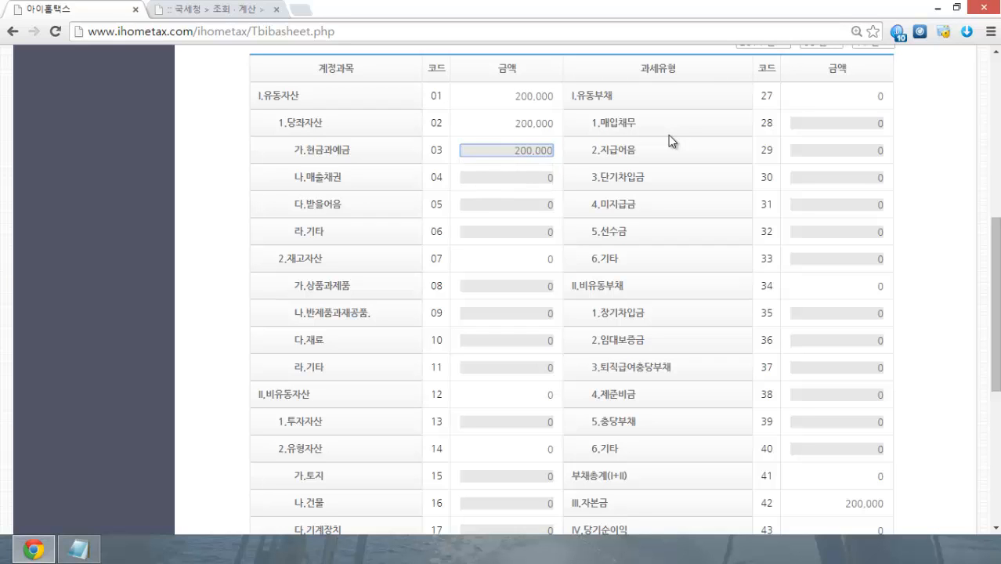
scroll(693, 153, "down", 1)
scroll(694, 153, "down", 4)
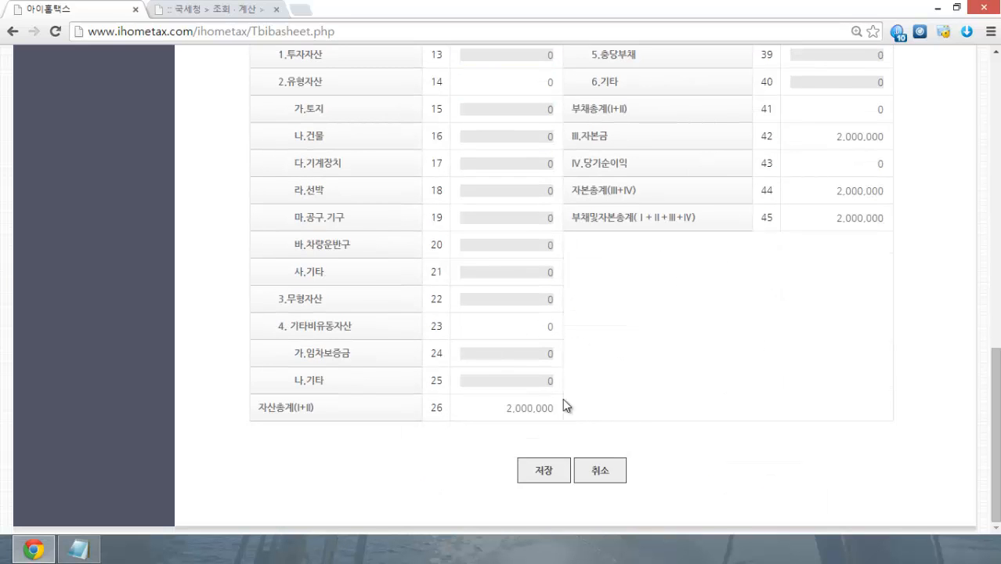
left_click(521, 474)
left_click(602, 124)
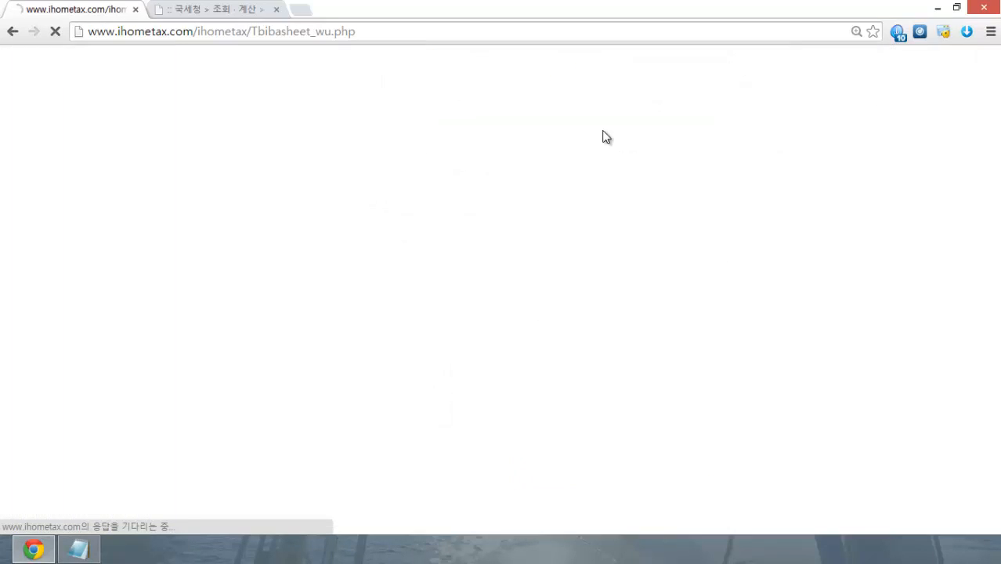
scroll(573, 229, "up", 5)
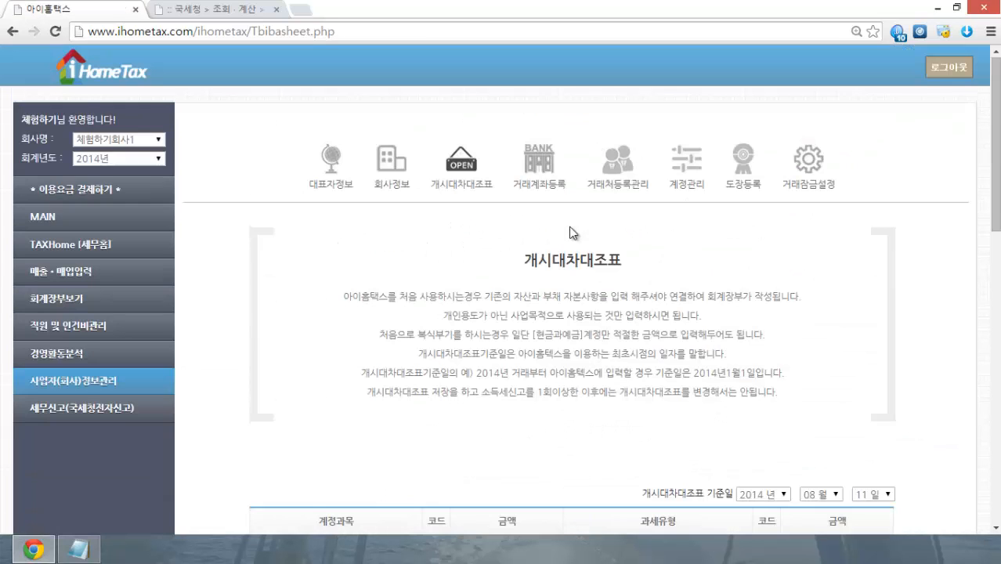
Step: Open the 거래계좌등록 bank account page and choose 기업은행 as the bank
left_click(536, 179)
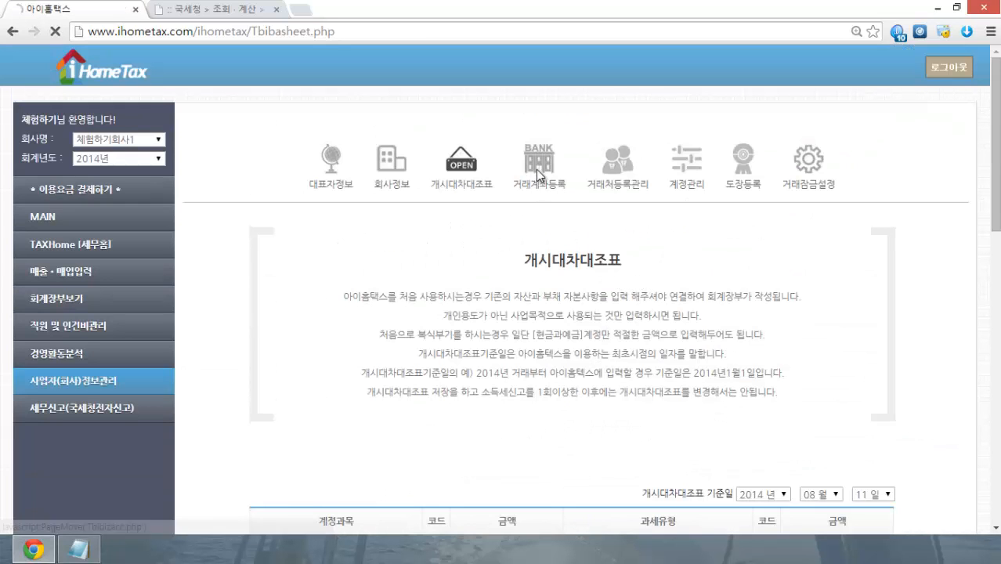
scroll(698, 266, "down", 1)
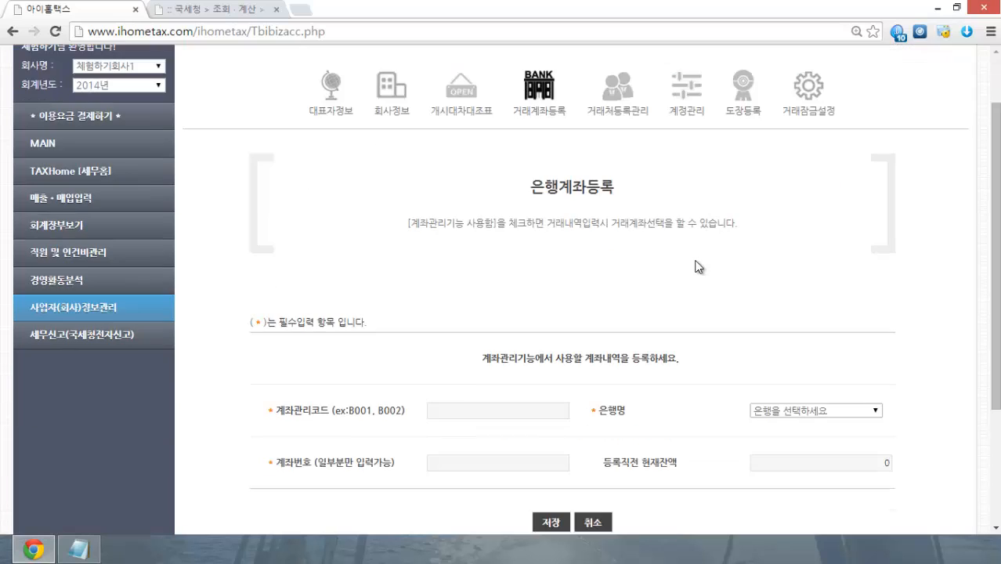
scroll(696, 264, "down", 2)
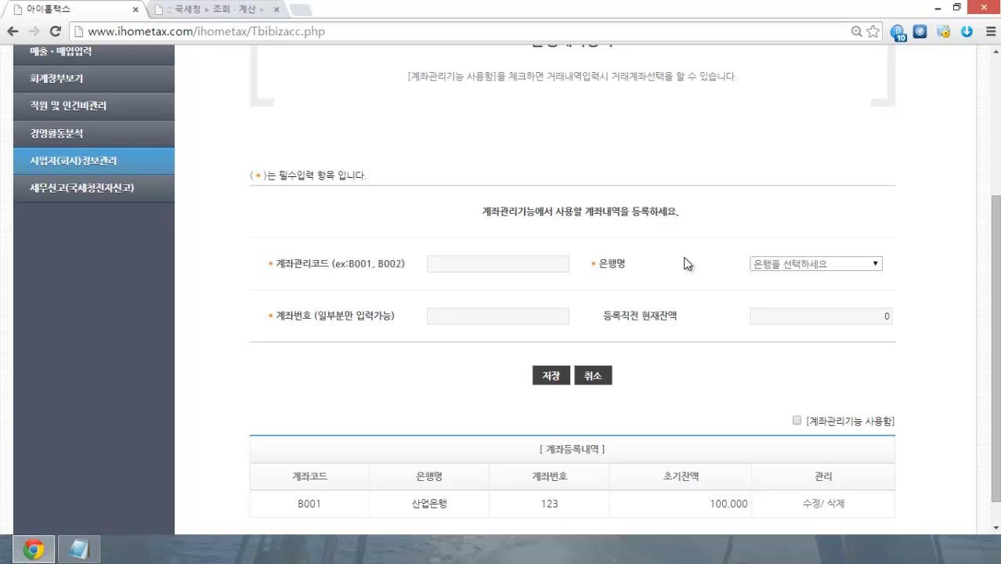
scroll(687, 264, "down", 1)
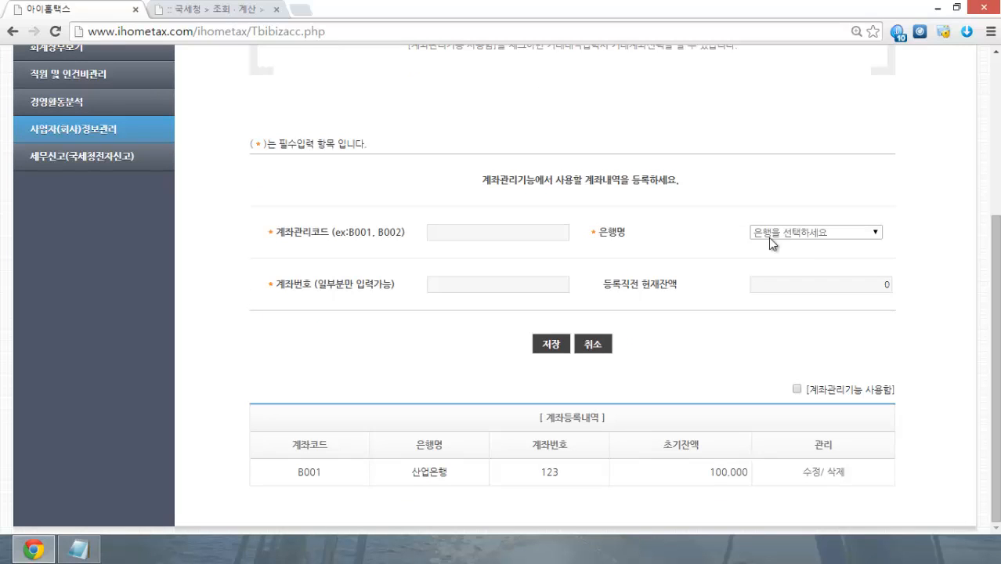
left_click(811, 234)
left_click(804, 267)
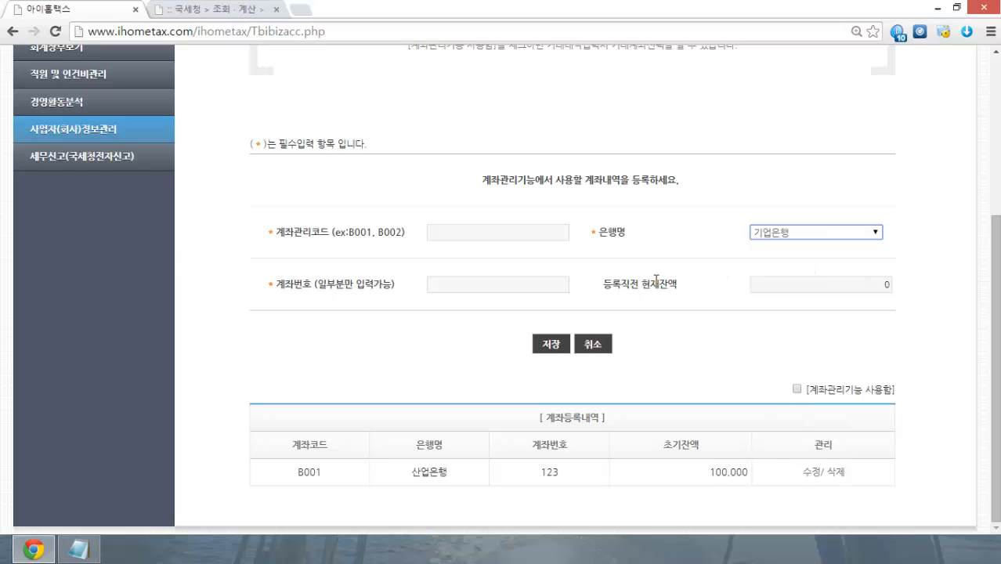
Step: Review the account-number and prior-balance fields, confirm account management is on, then open 매출 입력 및 관리
left_click(523, 282)
left_click_drag(316, 283, 385, 292)
left_click(349, 335)
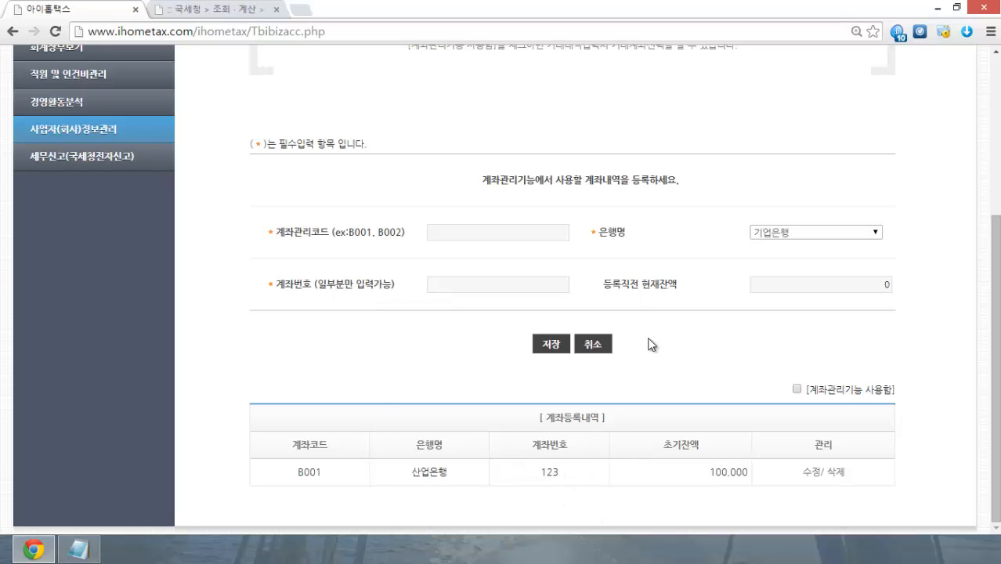
left_click_drag(603, 283, 679, 283)
left_click(699, 362)
scroll(926, 401, "up", 3)
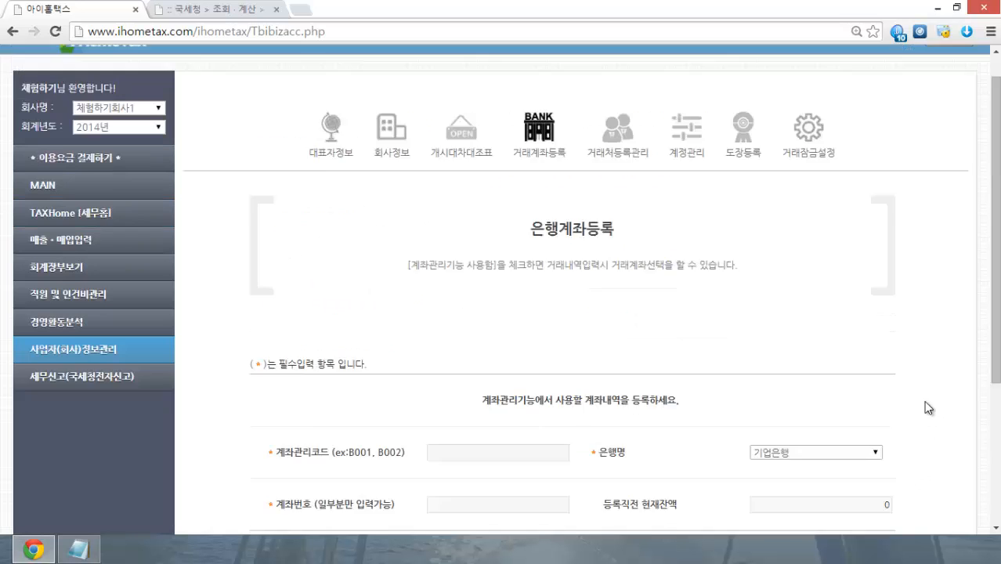
scroll(923, 402, "down", 3)
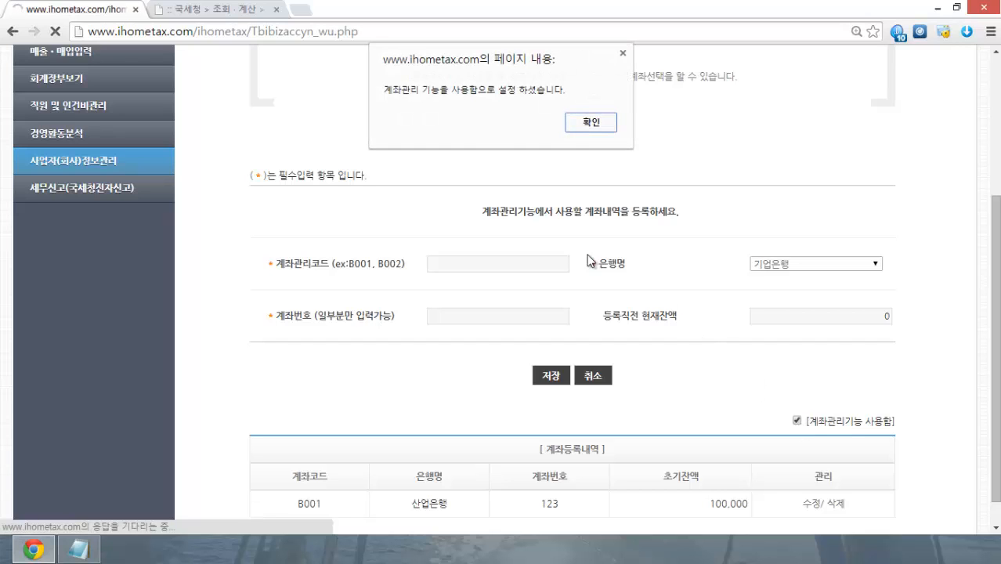
left_click(590, 123)
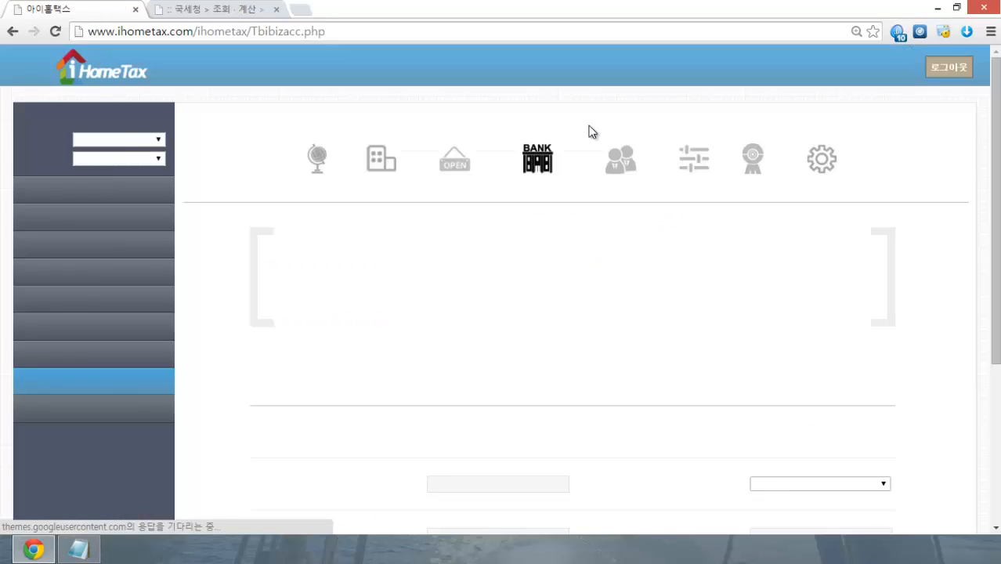
left_click(85, 273)
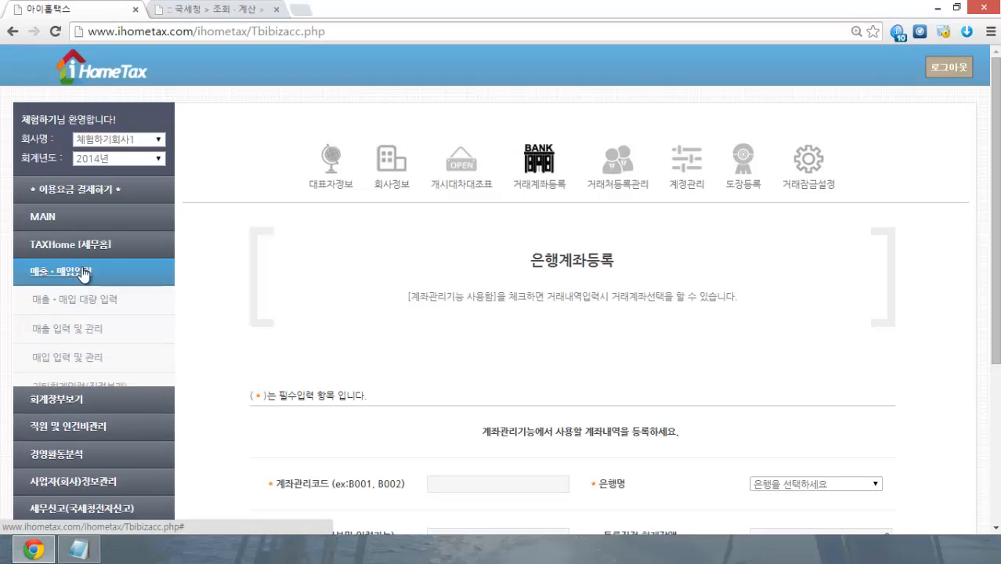
left_click(71, 329)
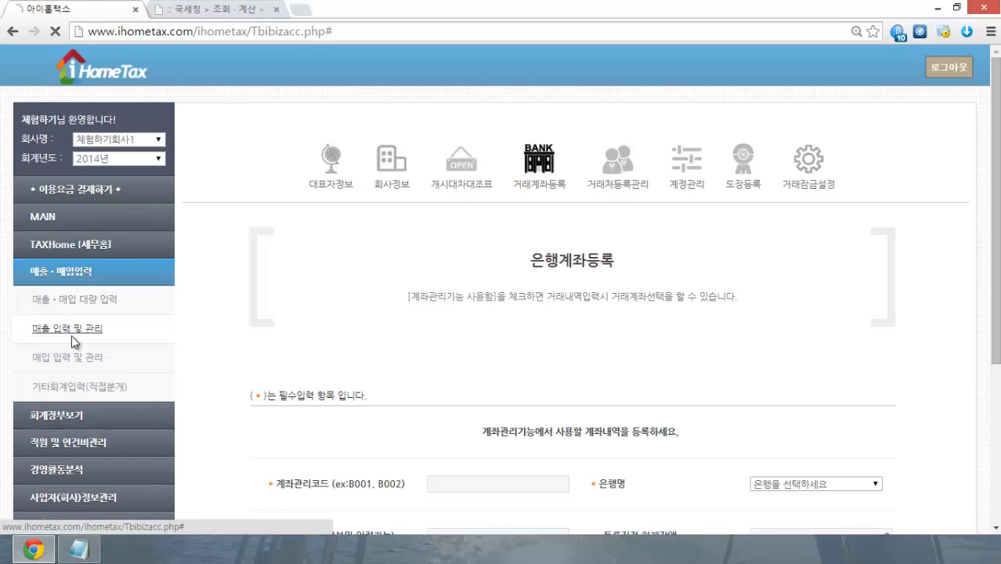
Step: Link the invoice to the registered 산업은행 transaction account
scroll(255, 322, "down", 3)
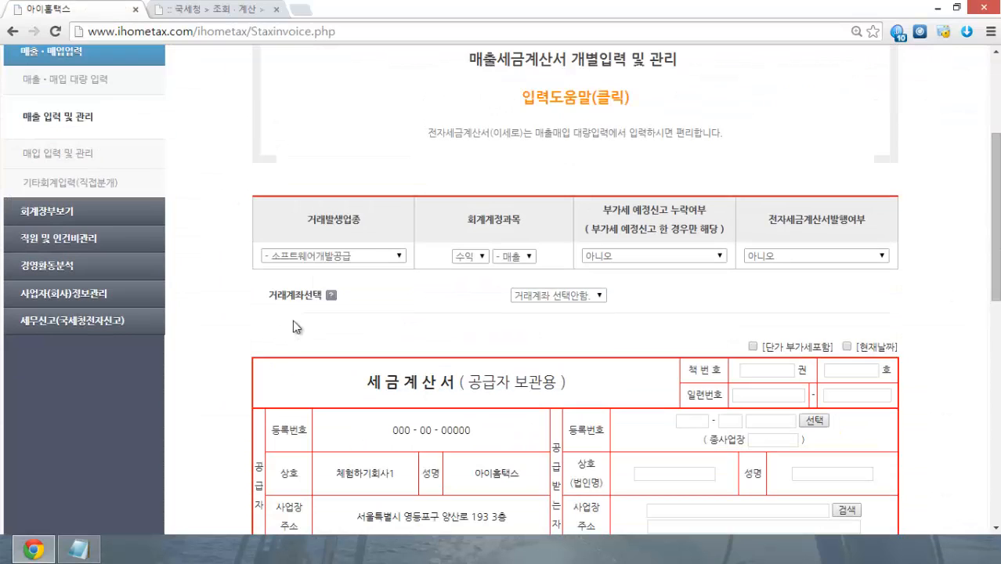
left_click(559, 296)
left_click(573, 316)
Step: Uncheck 계좌관리기능 사용함 on 거래계좌등록, confirm the alert, then go to 거래처등록관리
left_click(96, 320)
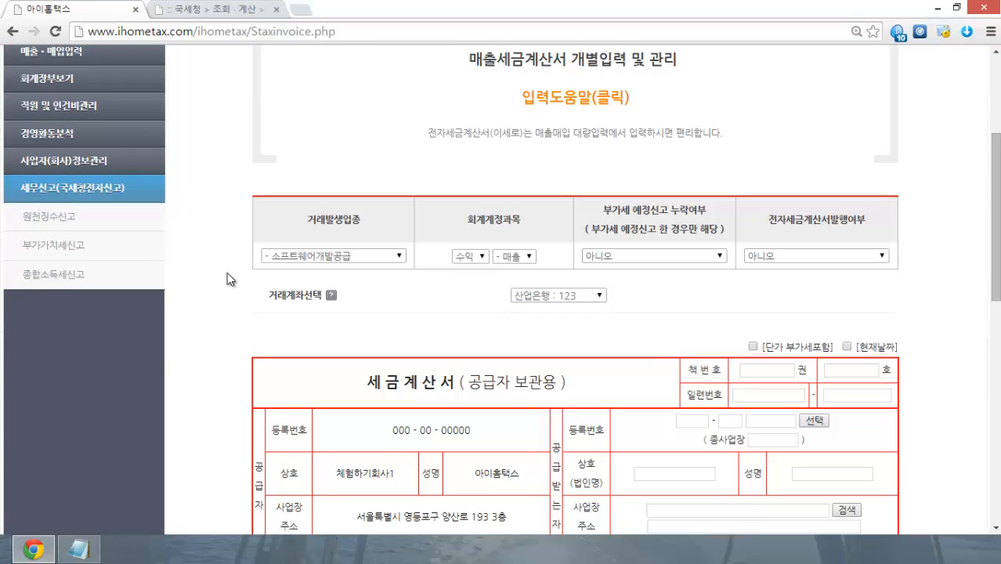
scroll(225, 282, "up", 3)
left_click(86, 381)
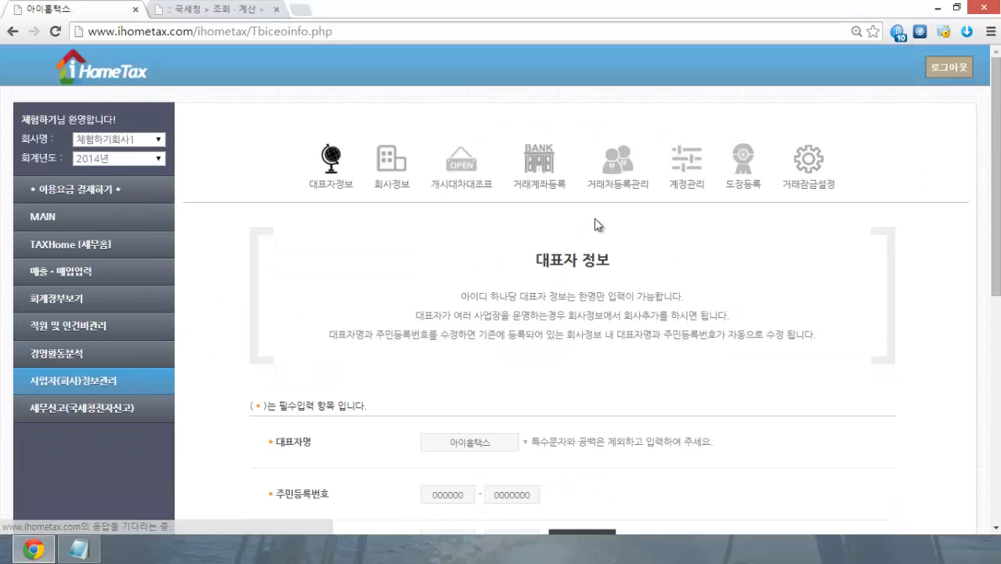
left_click(540, 166)
scroll(854, 350, "down", 2)
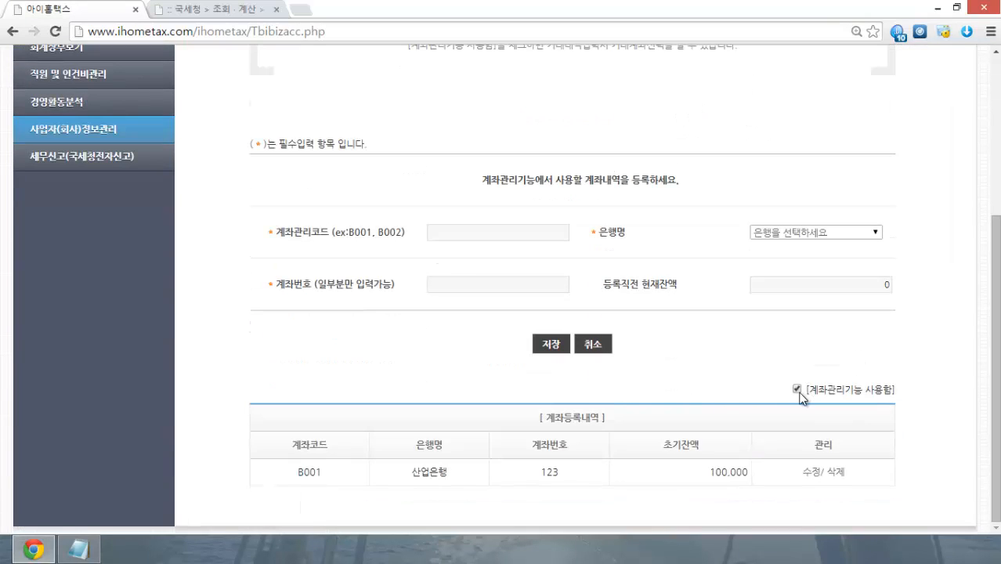
left_click_drag(817, 391, 883, 390)
left_click(915, 403)
left_click(797, 390)
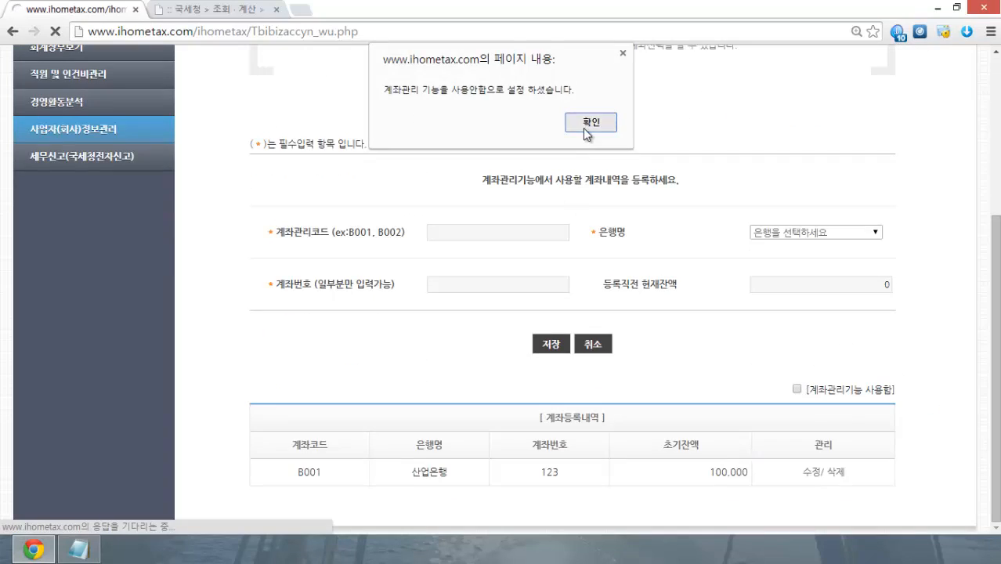
left_click(584, 127)
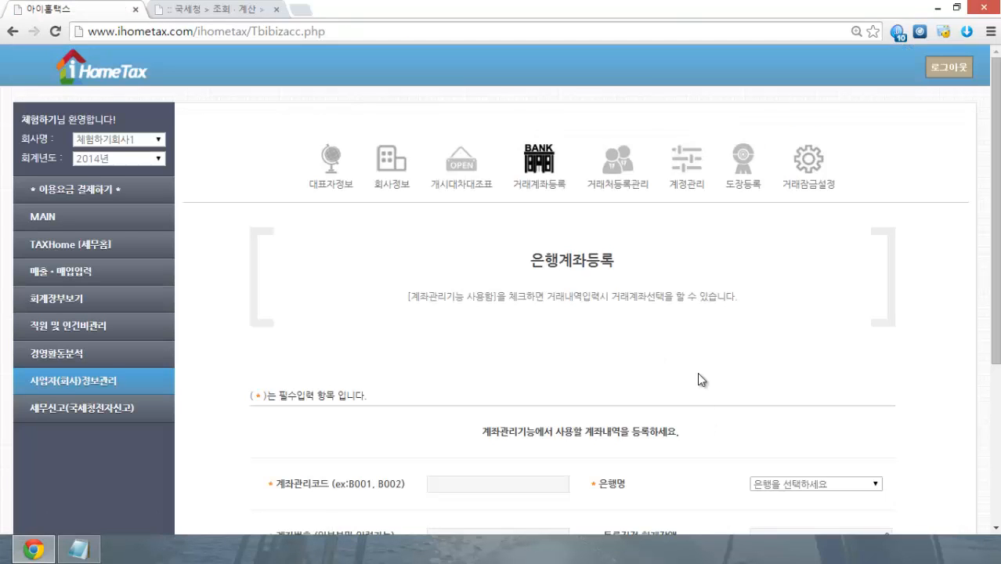
left_click(615, 171)
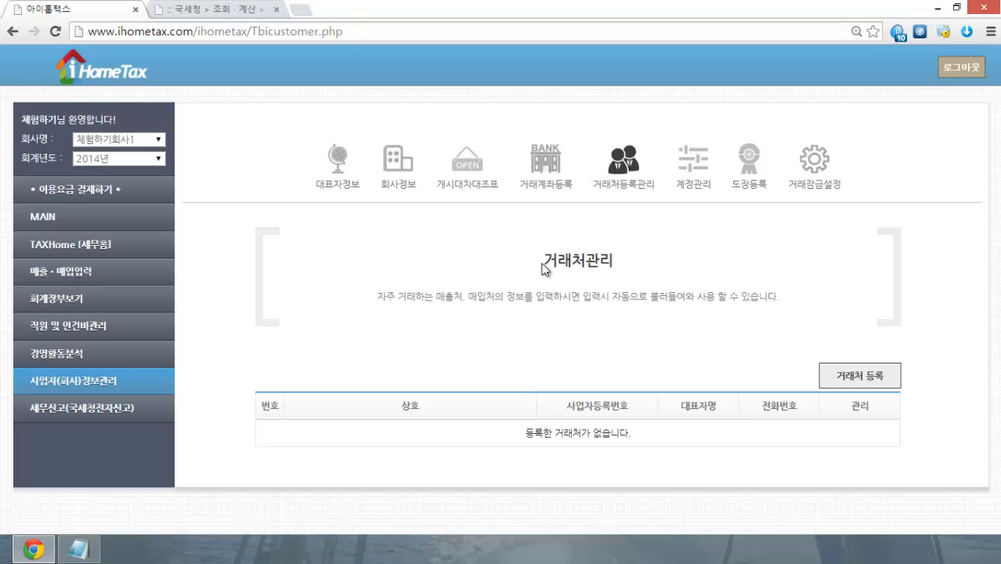
Step: Start a new entry on the trading partner registration form
left_click_drag(378, 298, 445, 298)
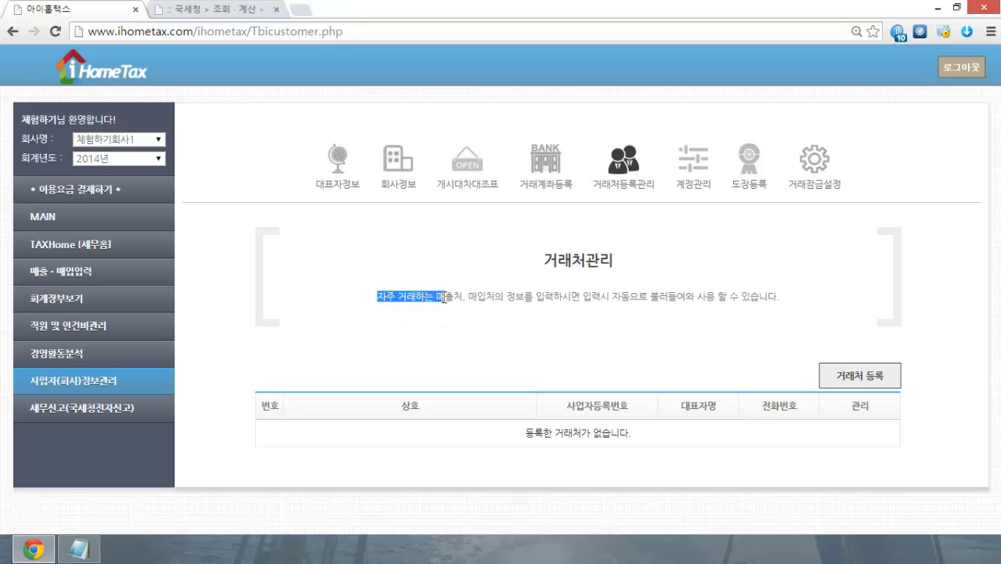
left_click(511, 308)
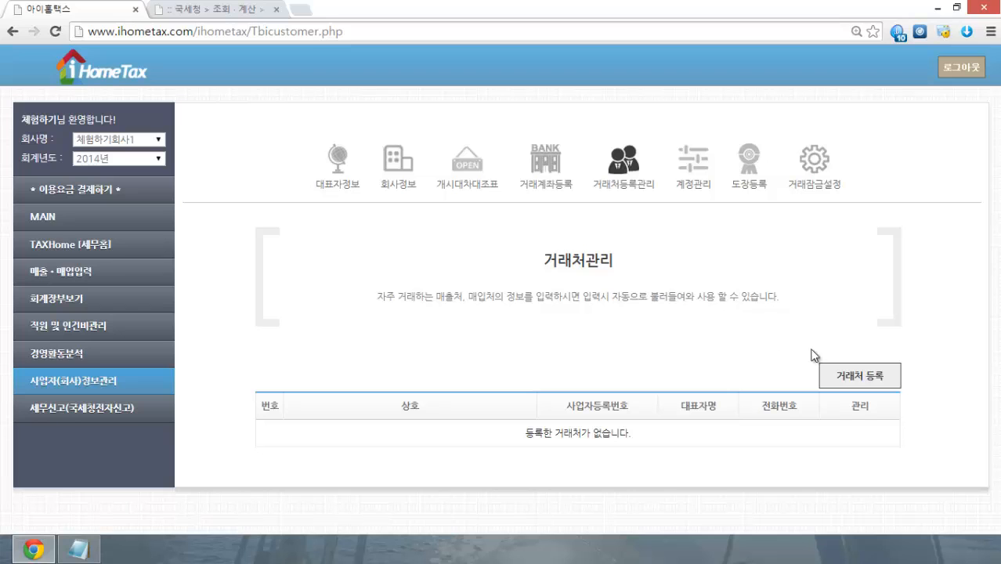
left_click(869, 380)
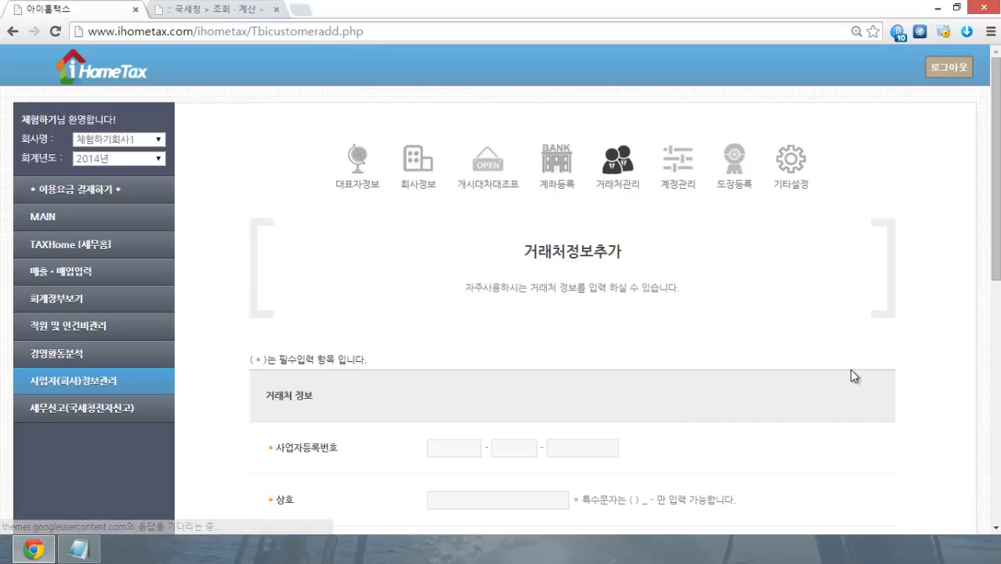
scroll(851, 370, "down", 4)
scroll(842, 370, "down", 2)
scroll(838, 369, "up", 2)
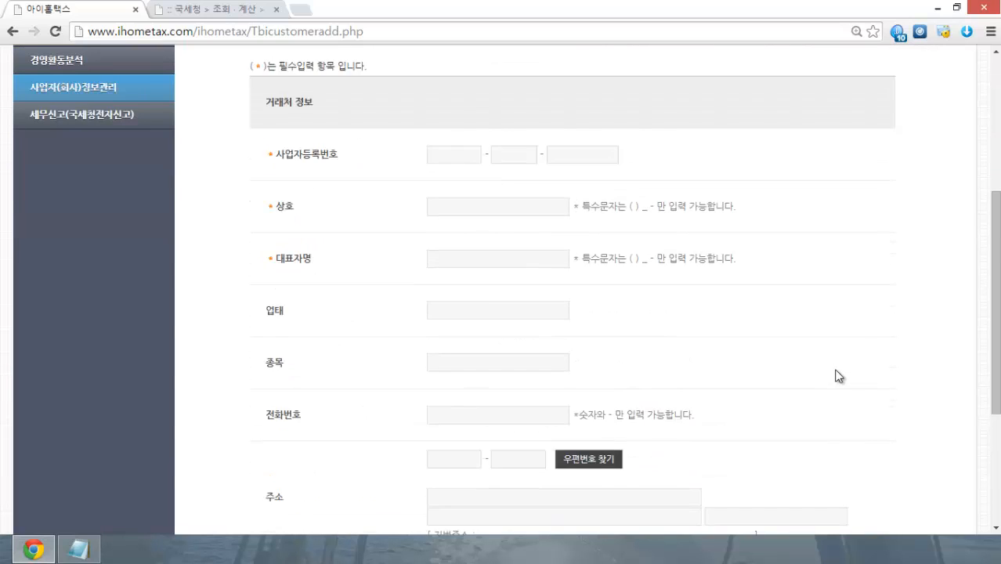
scroll(838, 376, "up", 1)
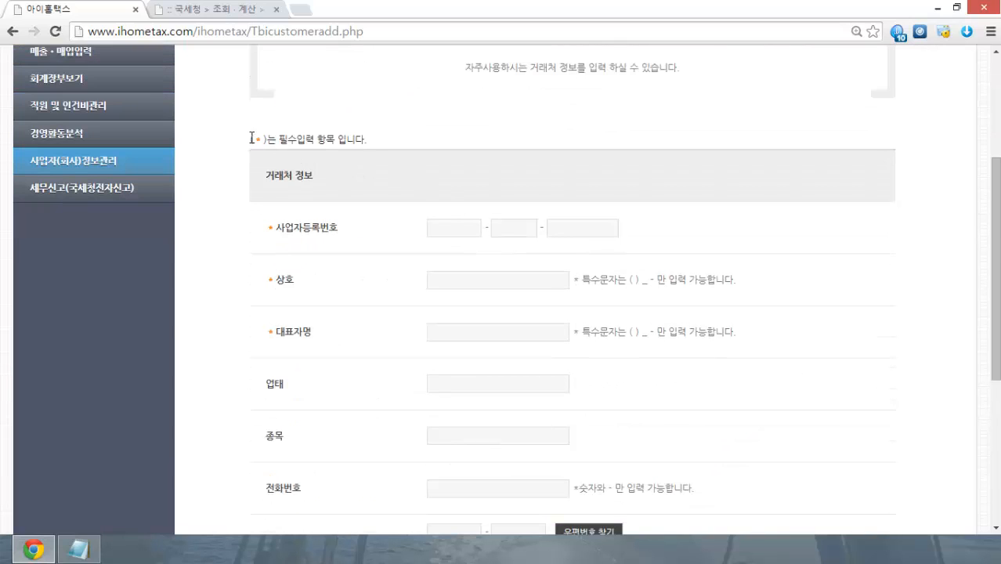
left_click(442, 224)
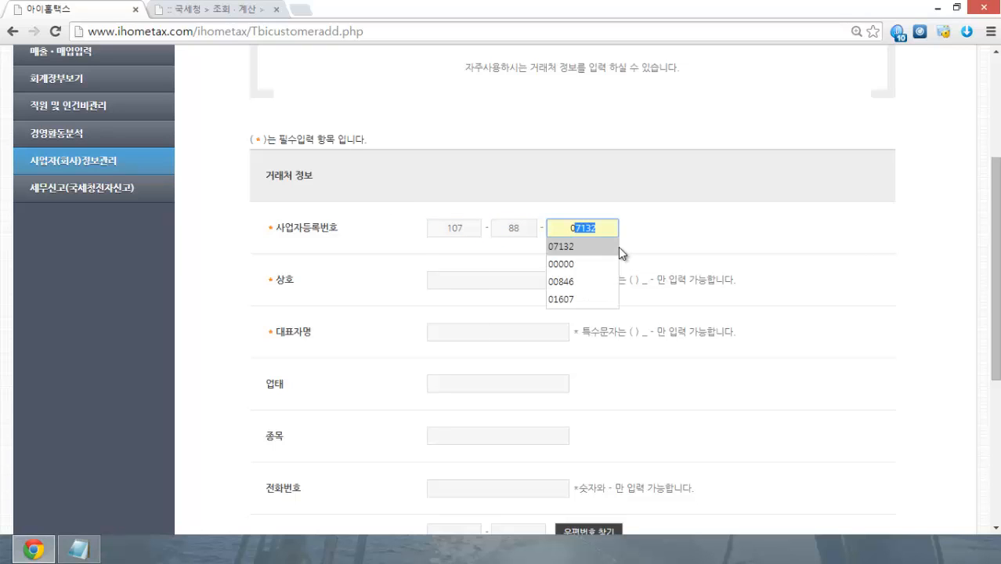
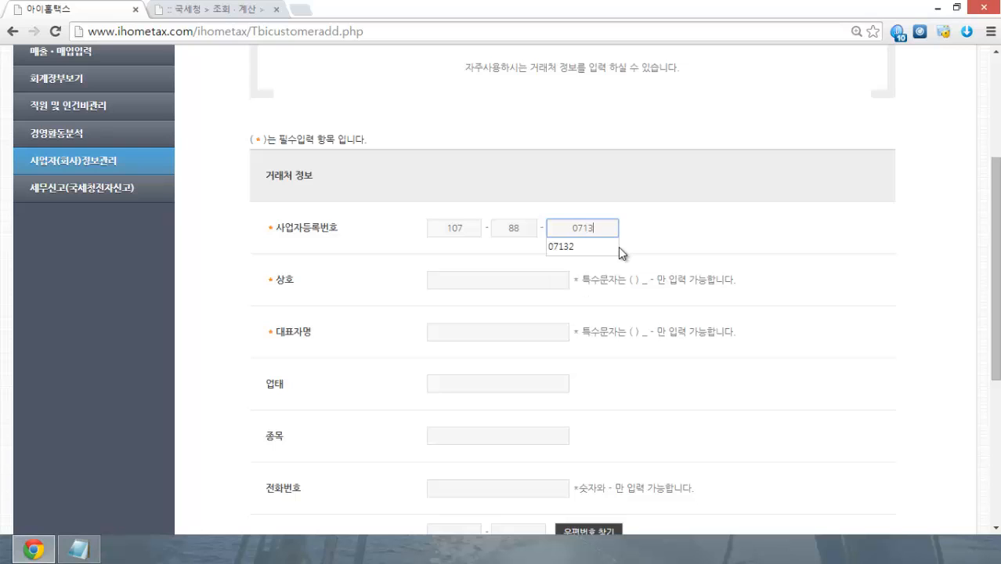
type("1")
key("BackSpace")
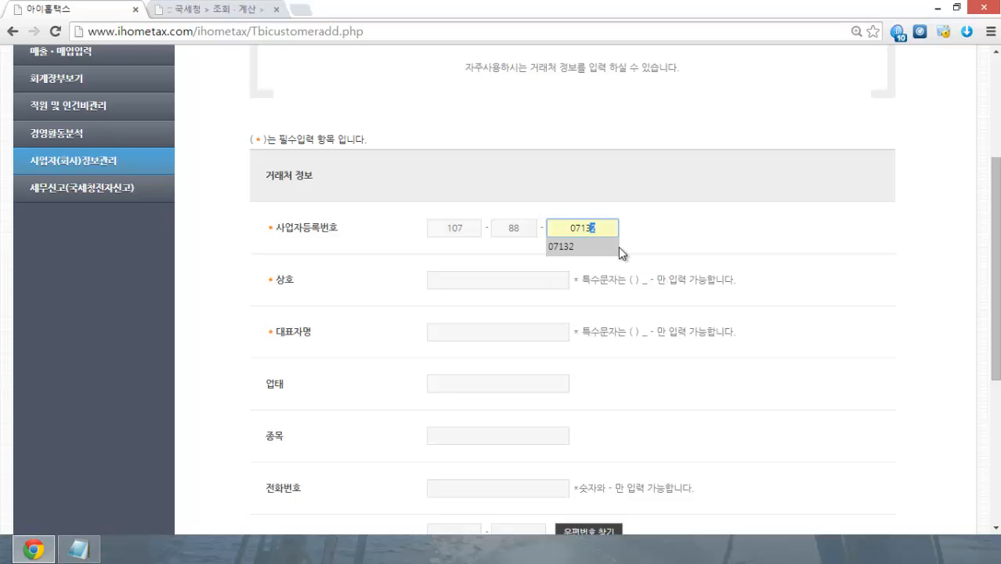
type("6")
left_click(740, 243)
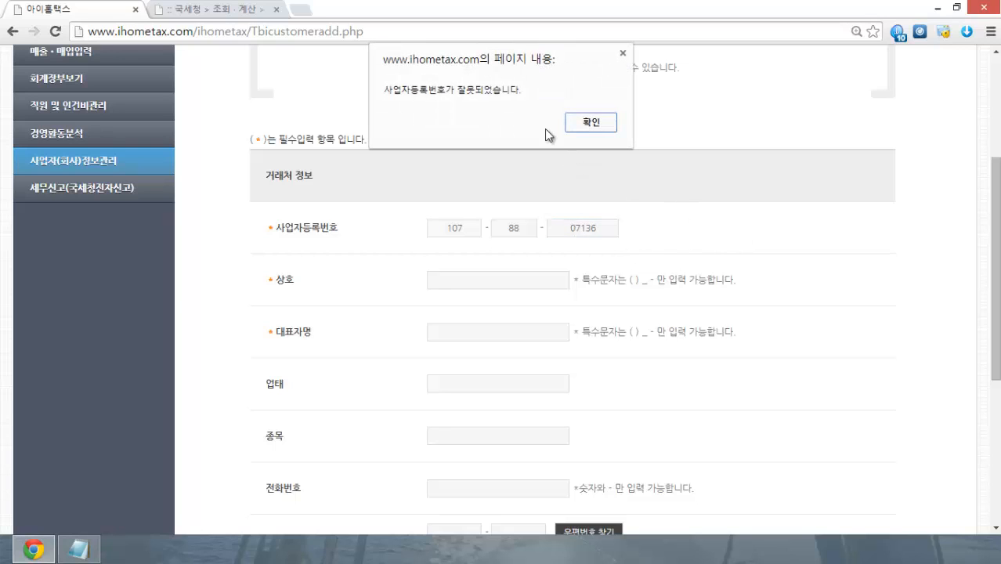
left_click(604, 117)
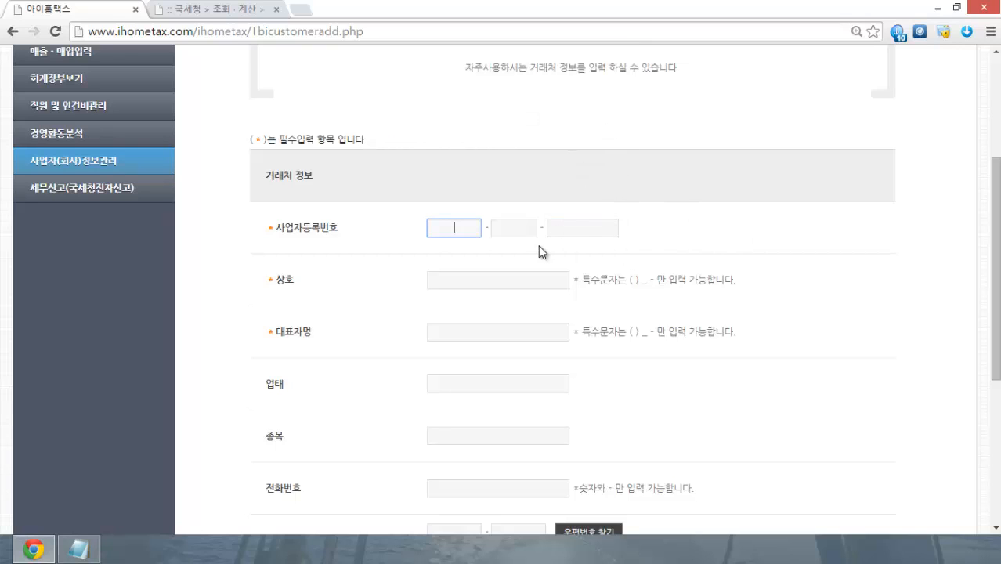
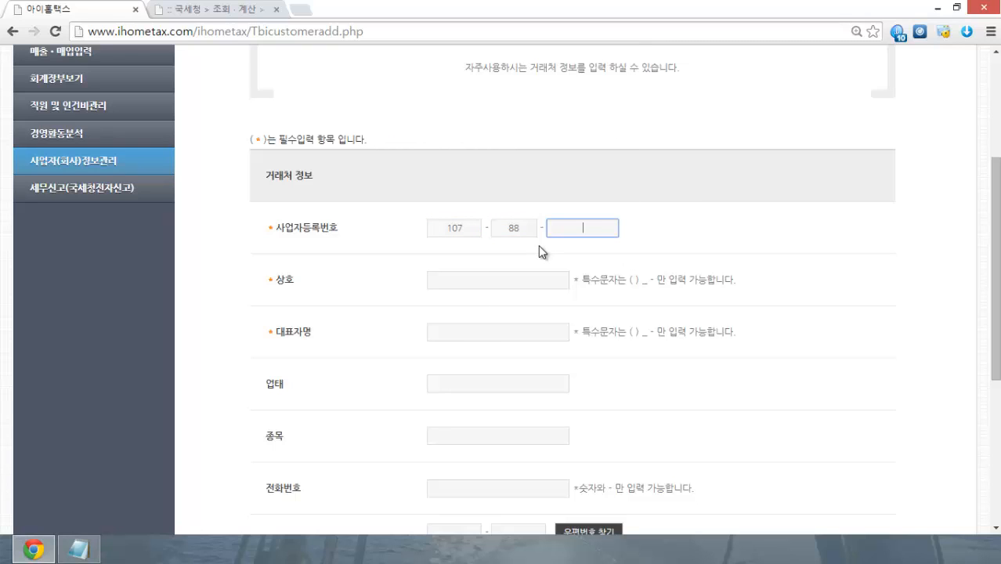
Step: Enter 상호 t and representative name 한글 in Hangul
left_click(498, 279)
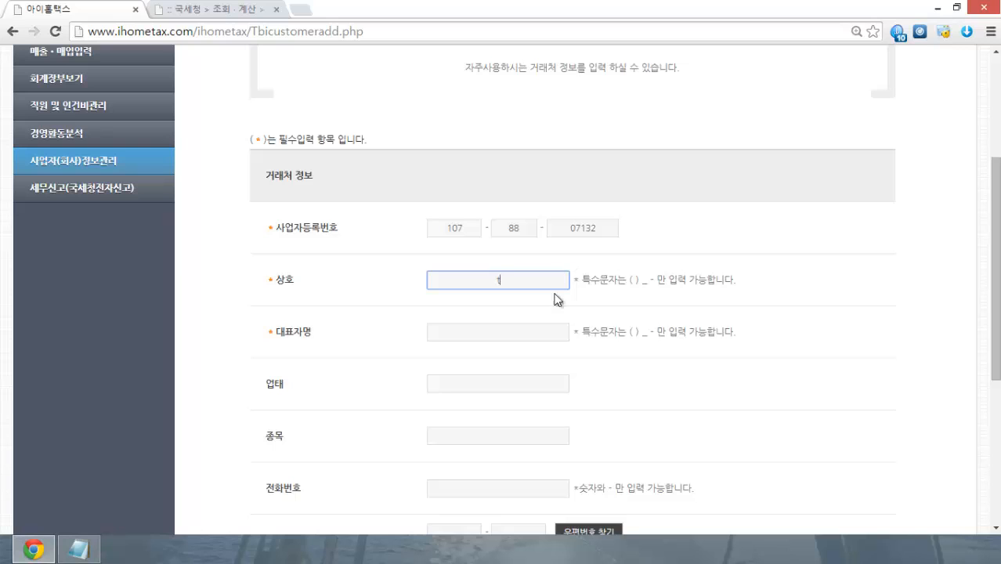
left_click(541, 332)
type("t")
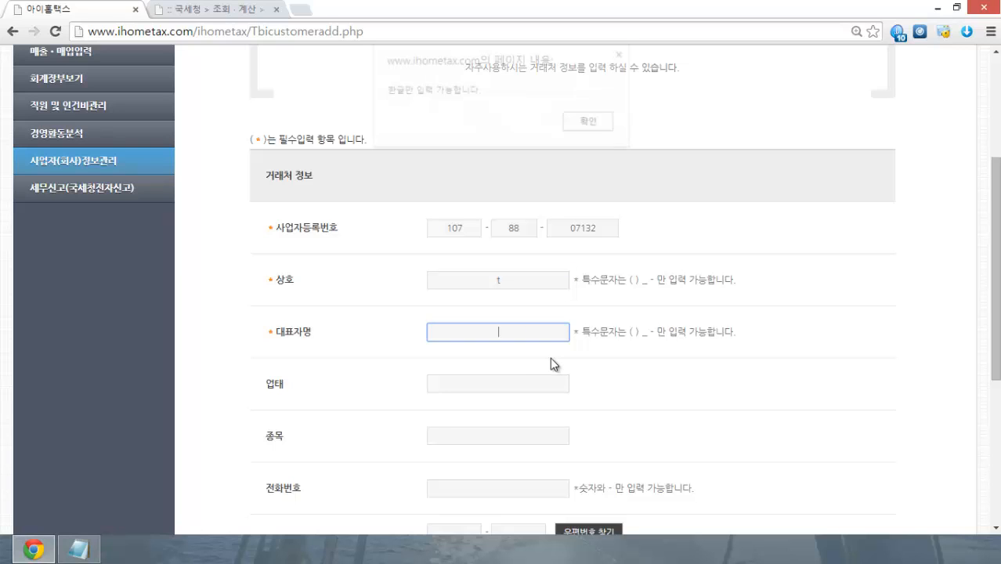
left_click(592, 123)
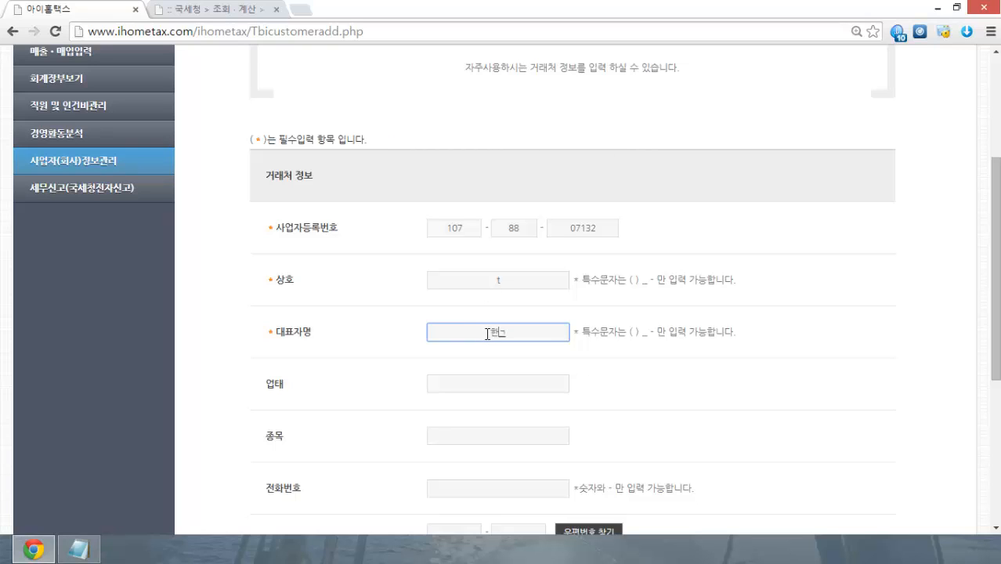
type("한글")
left_click(828, 347)
Step: Save trading partner t and confirm the success notice
scroll(828, 347, "down", 4)
scroll(828, 347, "up", 3)
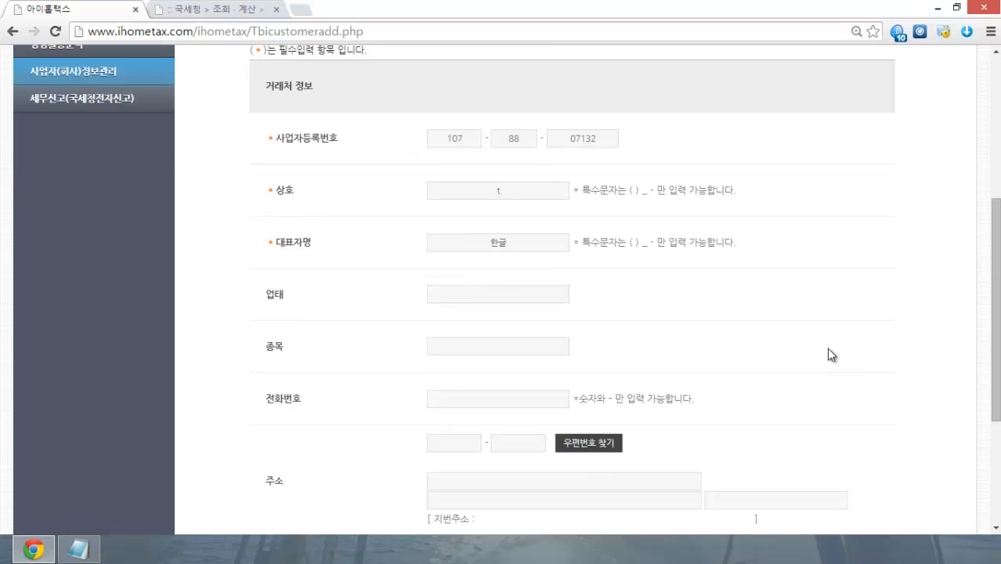
scroll(826, 347, "up", 1)
scroll(679, 341, "down", 4)
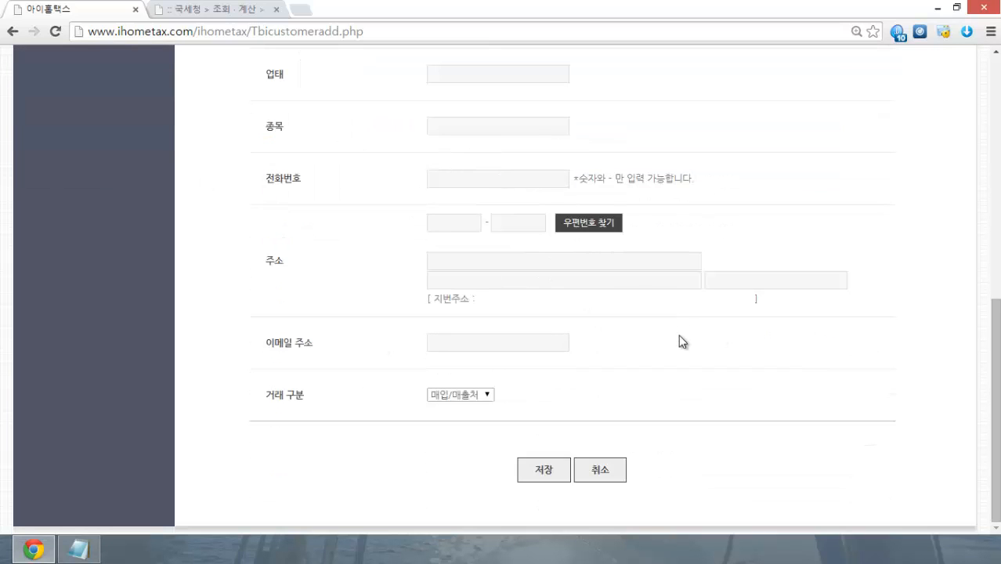
left_click(555, 471)
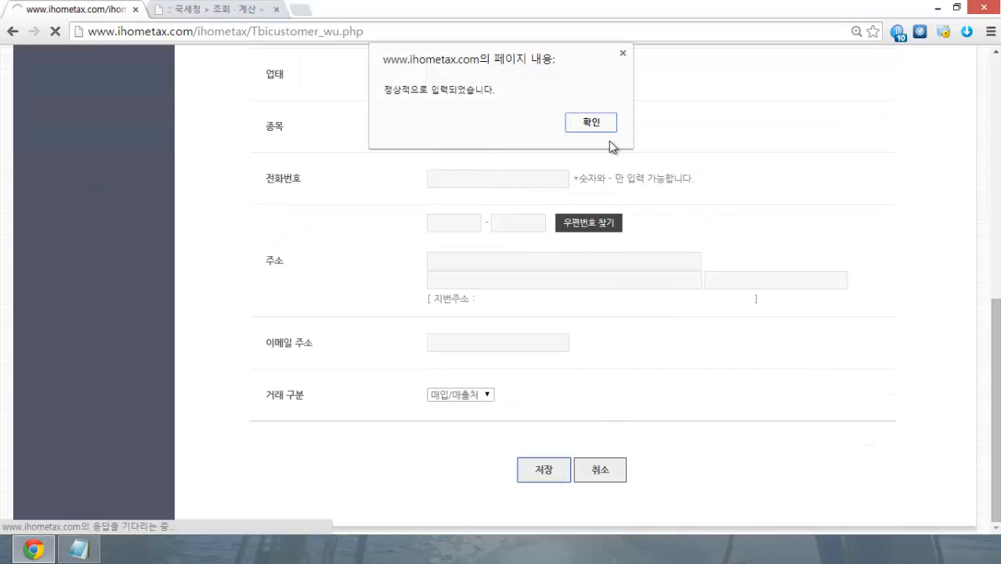
left_click(603, 129)
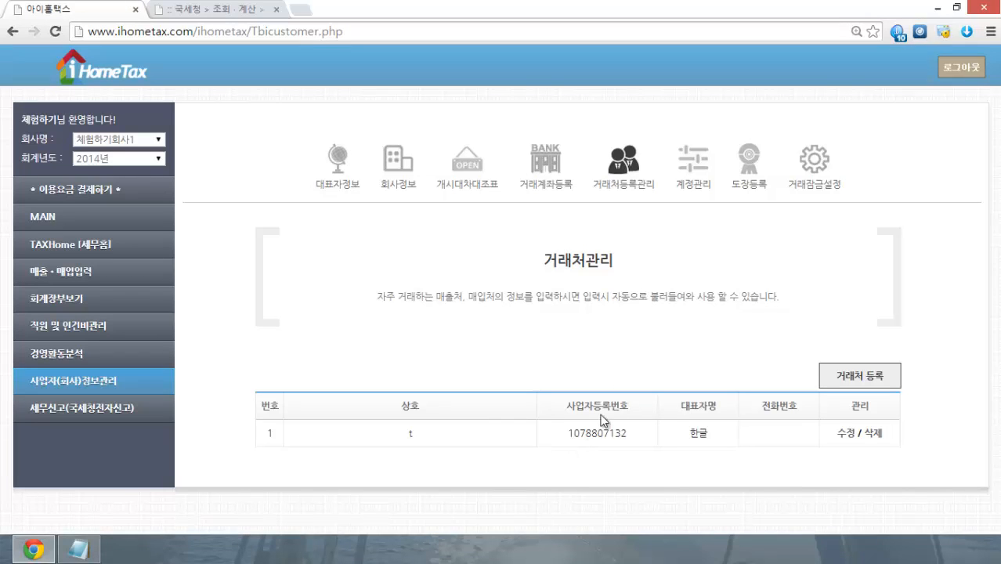
left_click(847, 437)
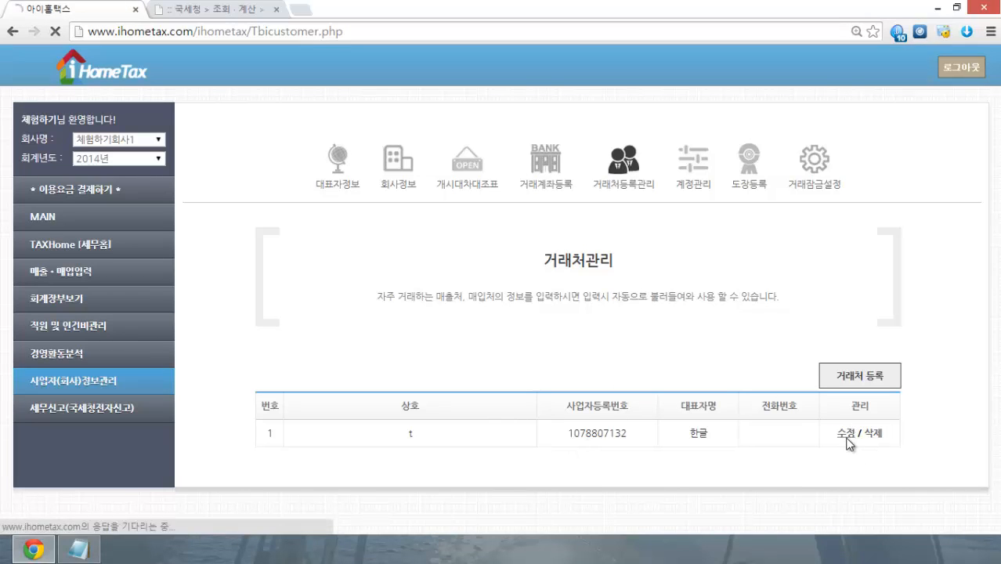
scroll(784, 403, "down", 3)
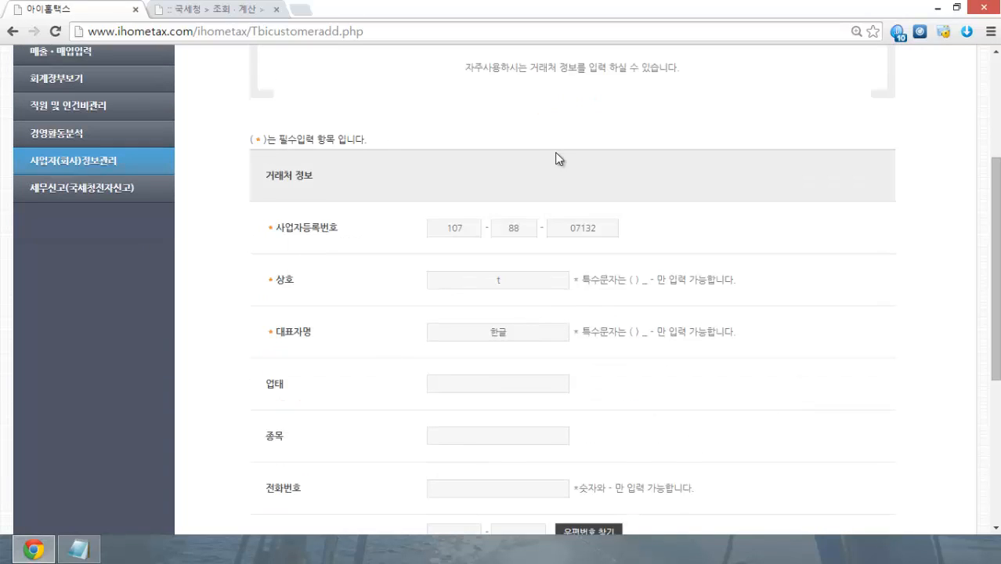
scroll(371, 327, "down", 1)
scroll(371, 327, "up", 2)
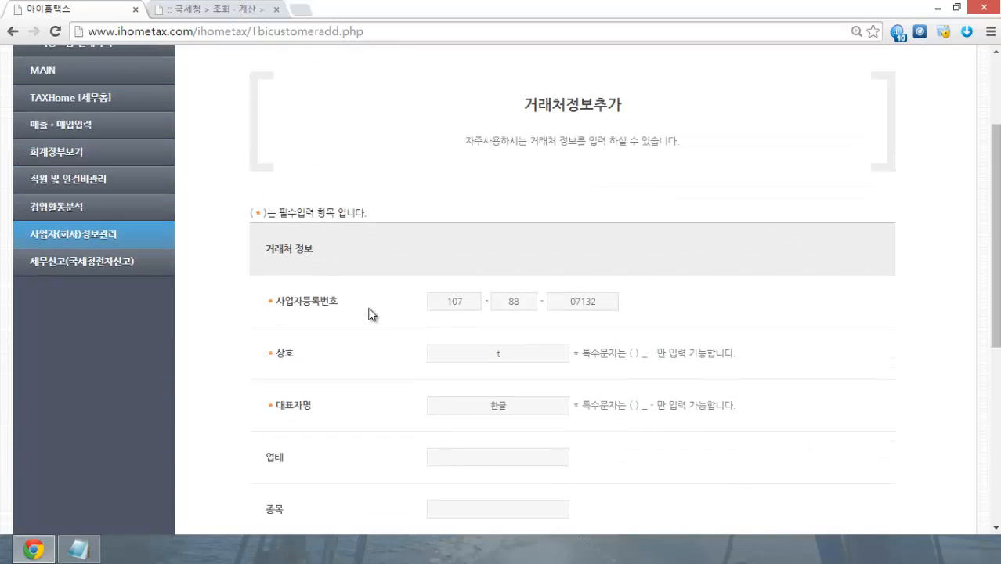
scroll(335, 228, "down", 5)
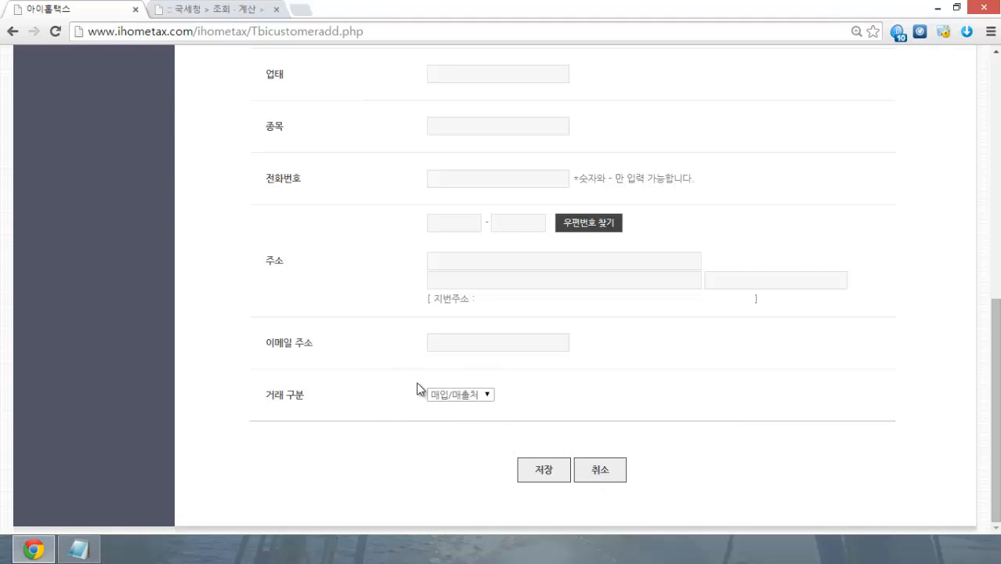
left_click(480, 391)
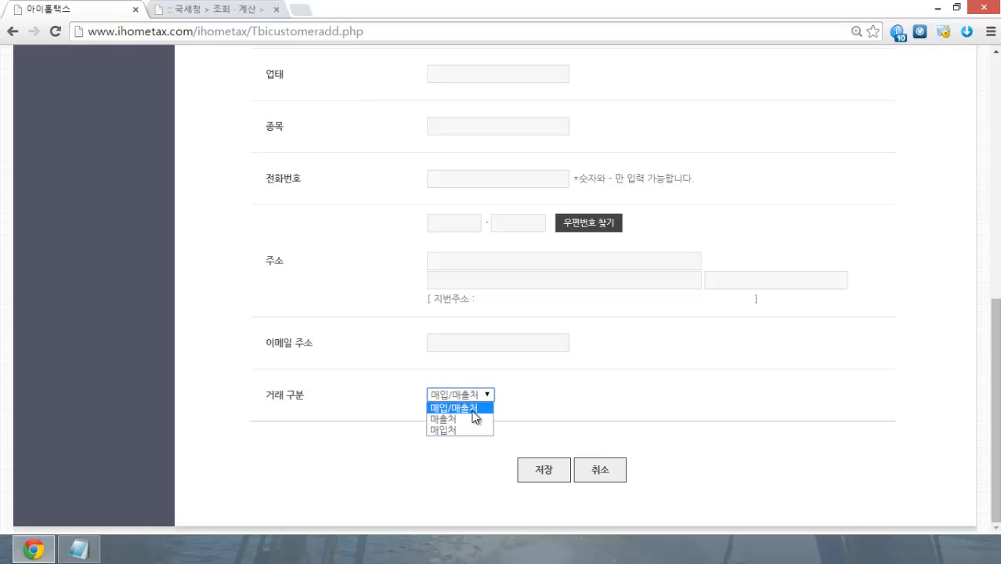
left_click(443, 408)
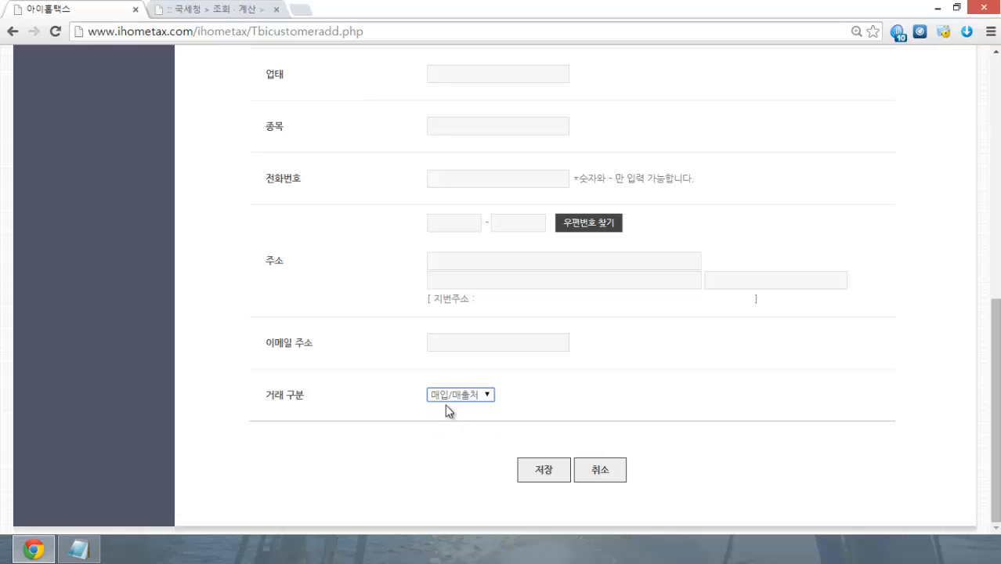
left_click(544, 470)
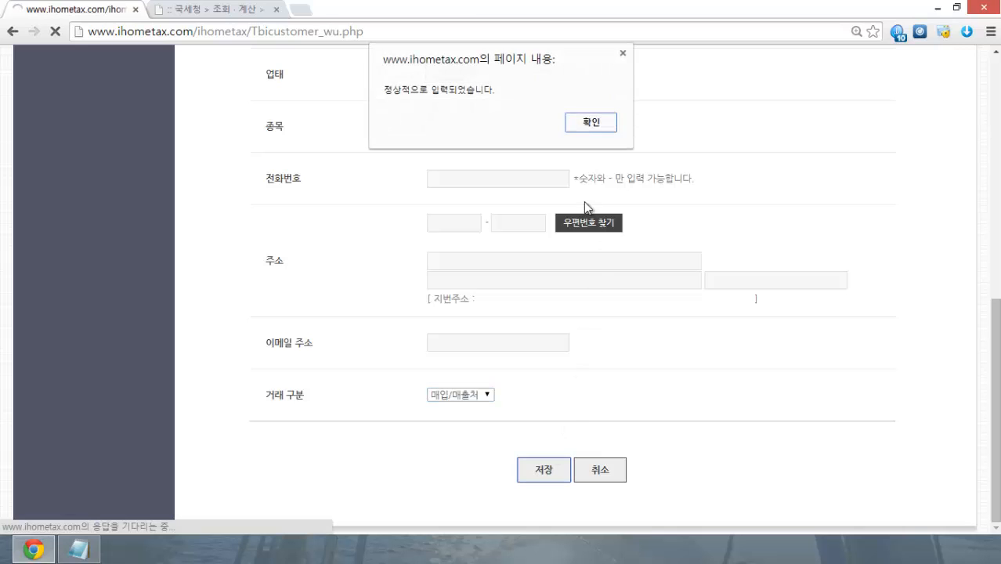
left_click(580, 125)
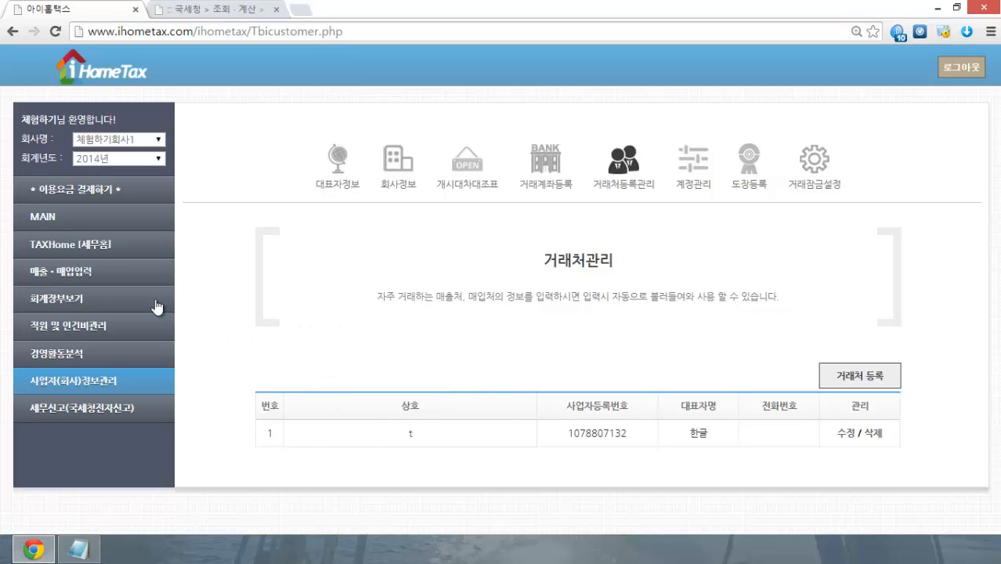
Step: Open the sales tax invoice entry page under 매출 입력 및 관리
left_click(82, 279)
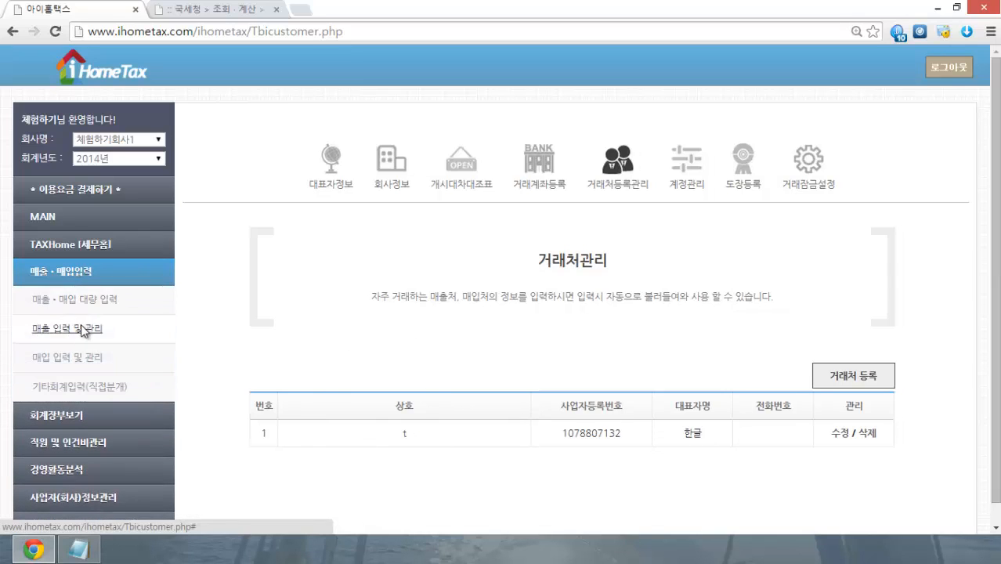
left_click(84, 330)
scroll(237, 258, "down", 5)
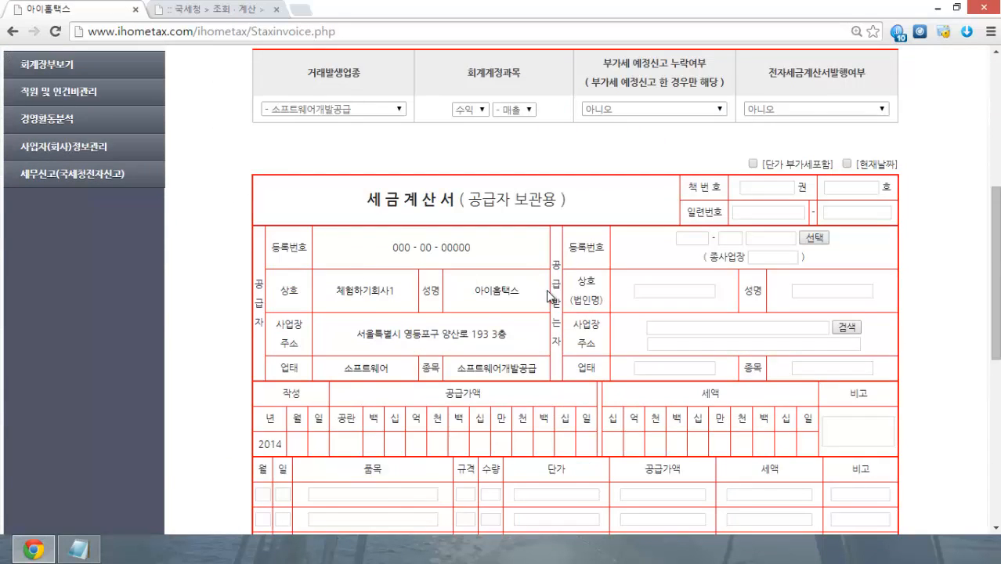
scroll(557, 290, "up", 4)
scroll(564, 285, "down", 5)
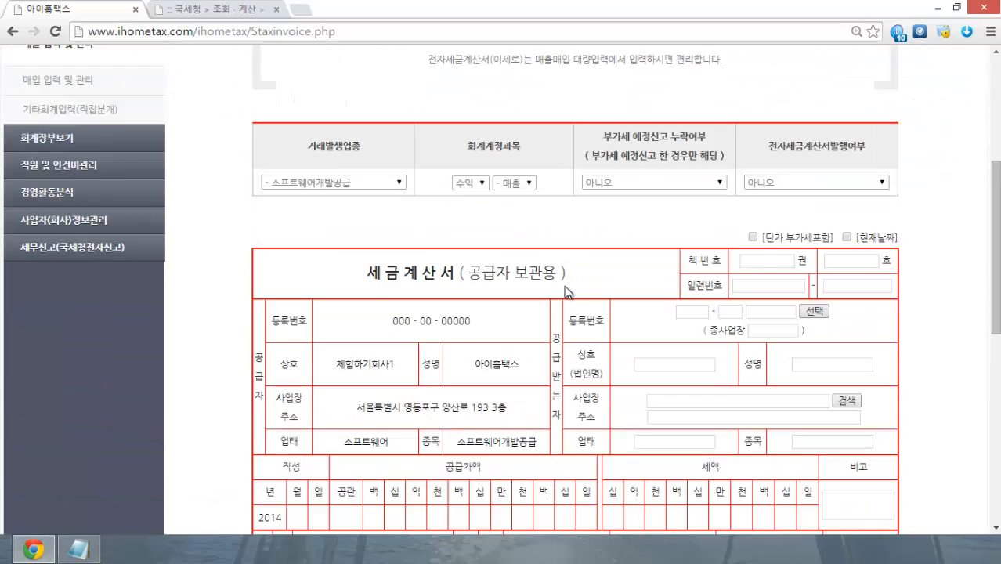
Step: Fill the buyer details from saved partner t, then open 매입 입력 및 관리
left_click(824, 165)
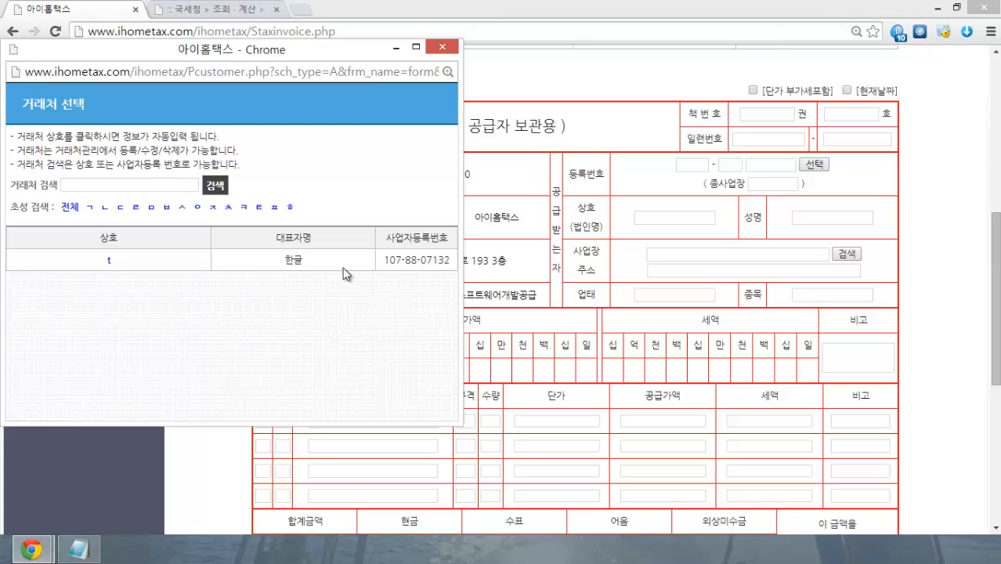
left_click(109, 260)
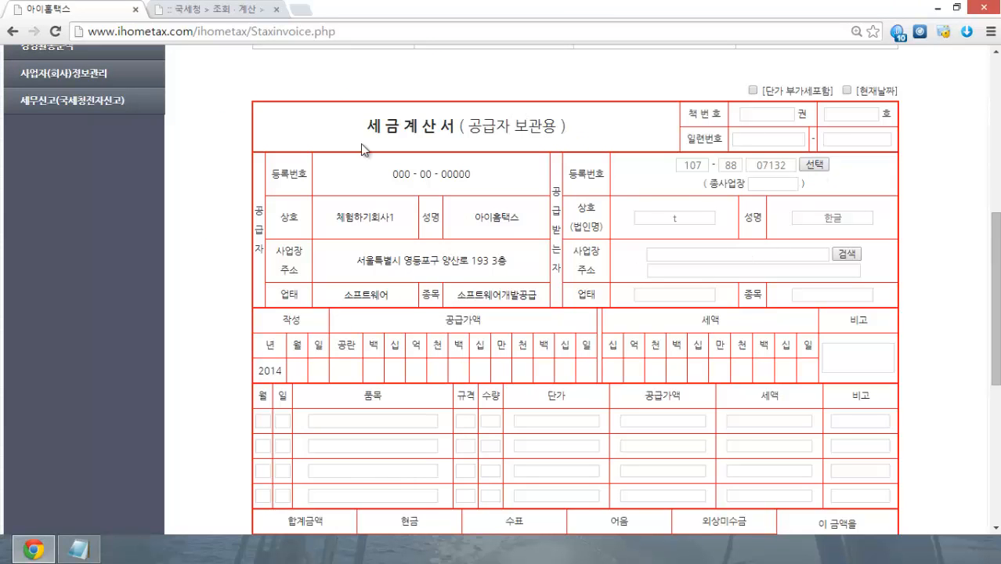
scroll(360, 143, "up", 4)
left_click(79, 229)
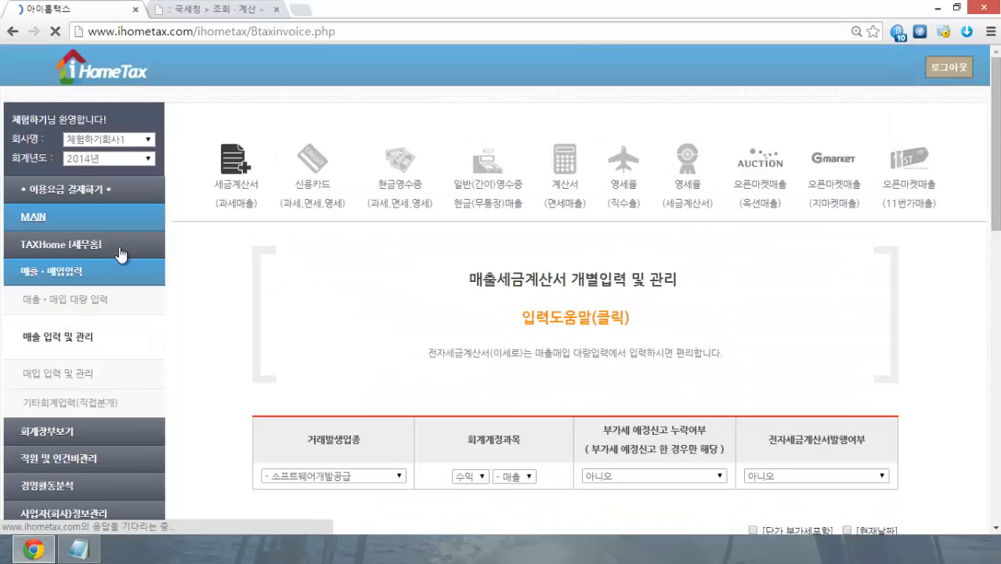
scroll(251, 286, "down", 4)
scroll(748, 333, "down", 2)
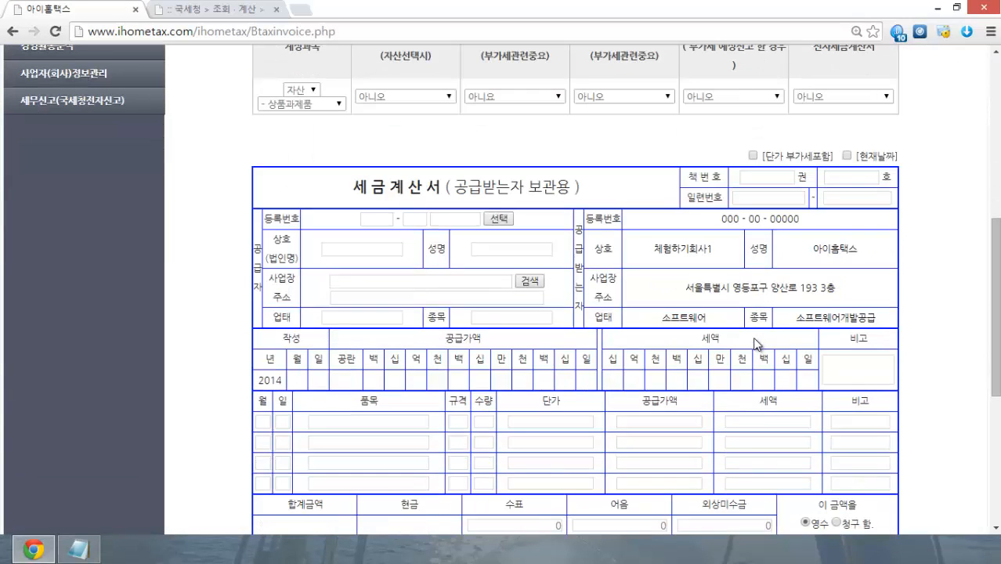
left_click(499, 219)
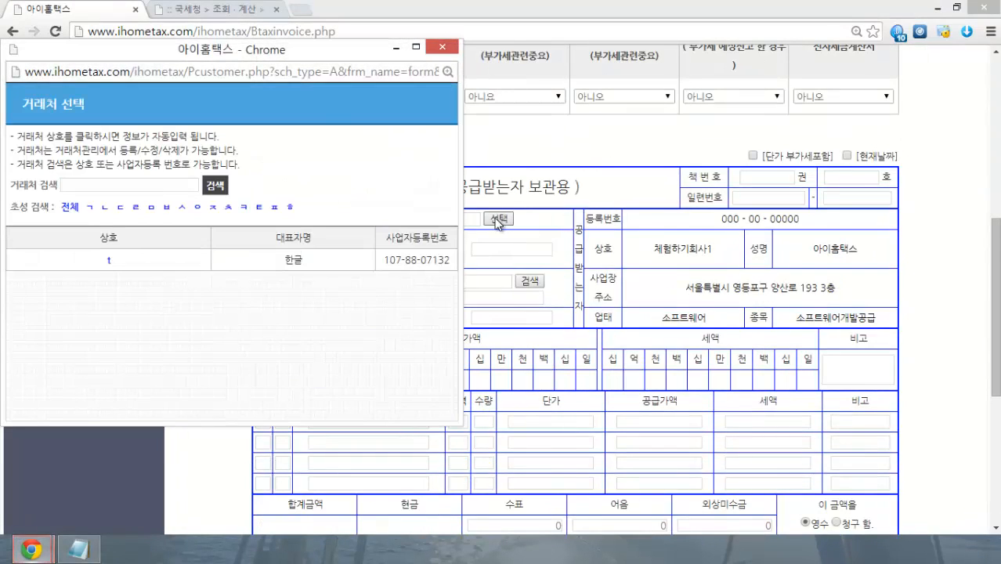
left_click(109, 264)
scroll(259, 243, "down", 2)
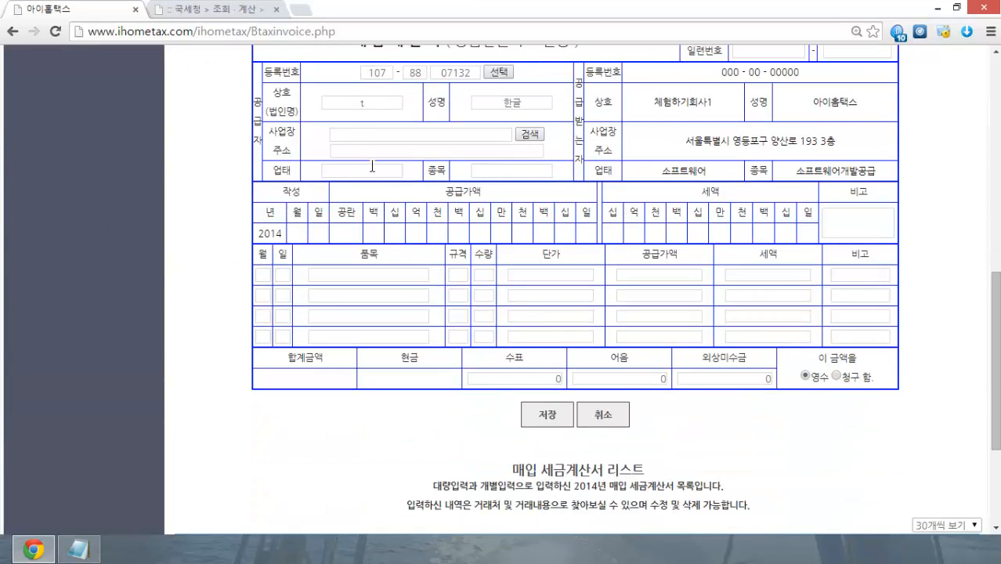
scroll(428, 211, "up", 7)
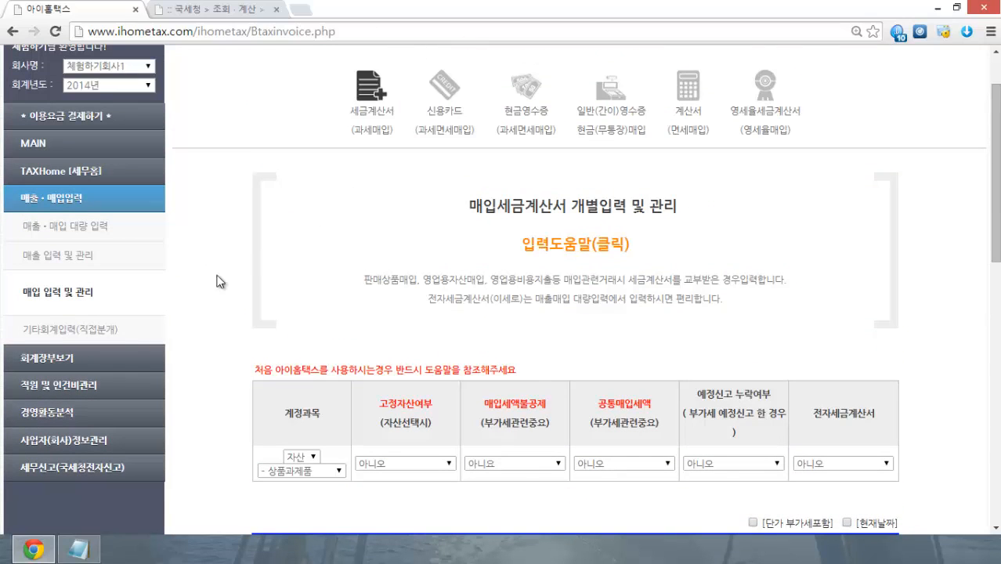
left_click(78, 436)
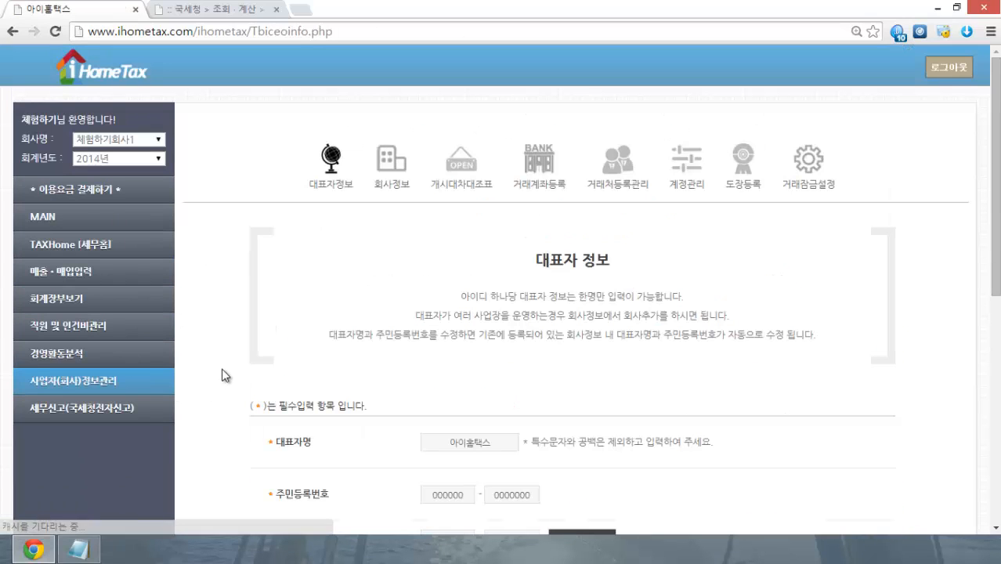
Step: Open 계정관리 and scroll the 기본 계정 table; no user accounts are registered yet
left_click(683, 174)
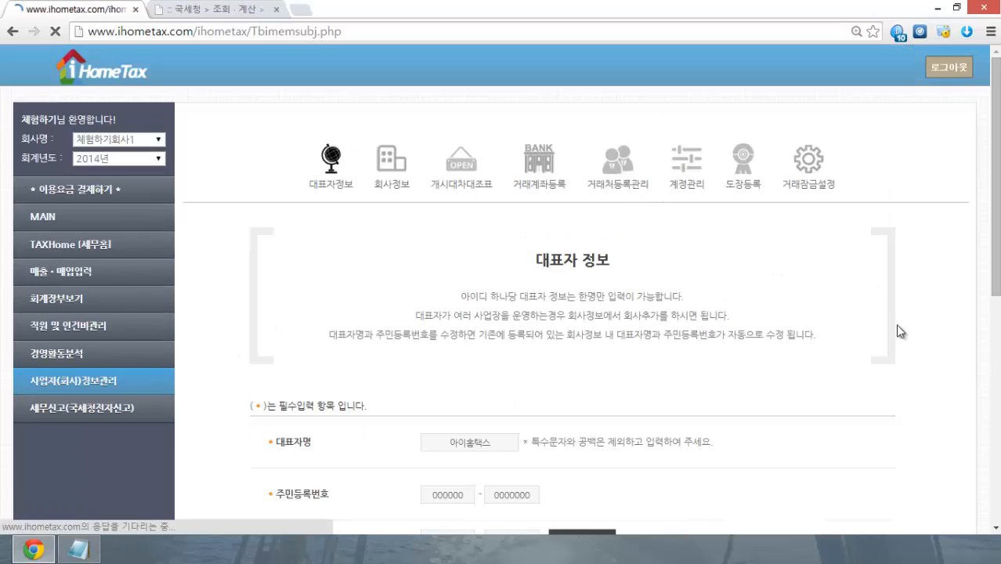
scroll(902, 286, "down", 1)
scroll(906, 287, "down", 1)
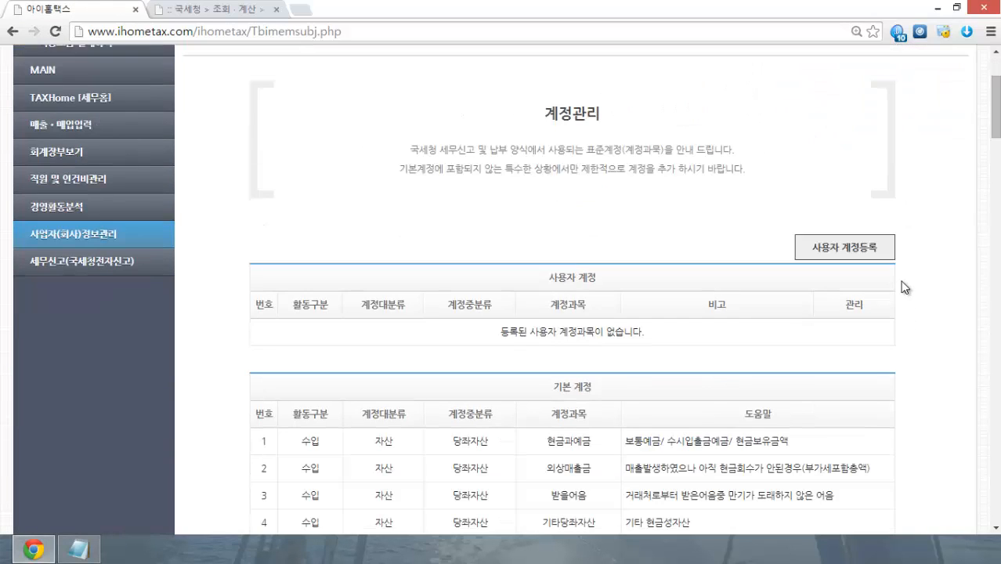
scroll(905, 288, "down", 2)
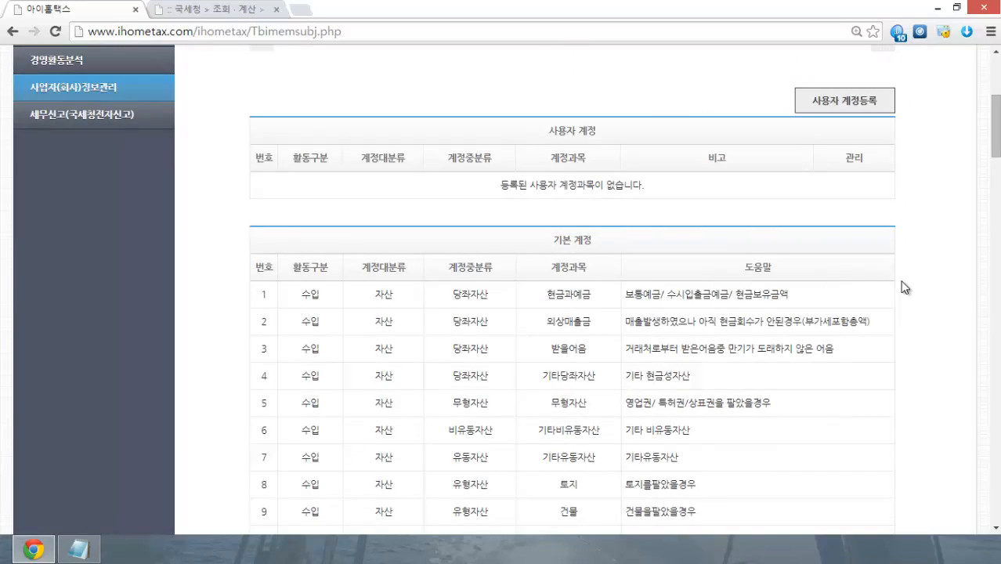
scroll(905, 287, "down", 14)
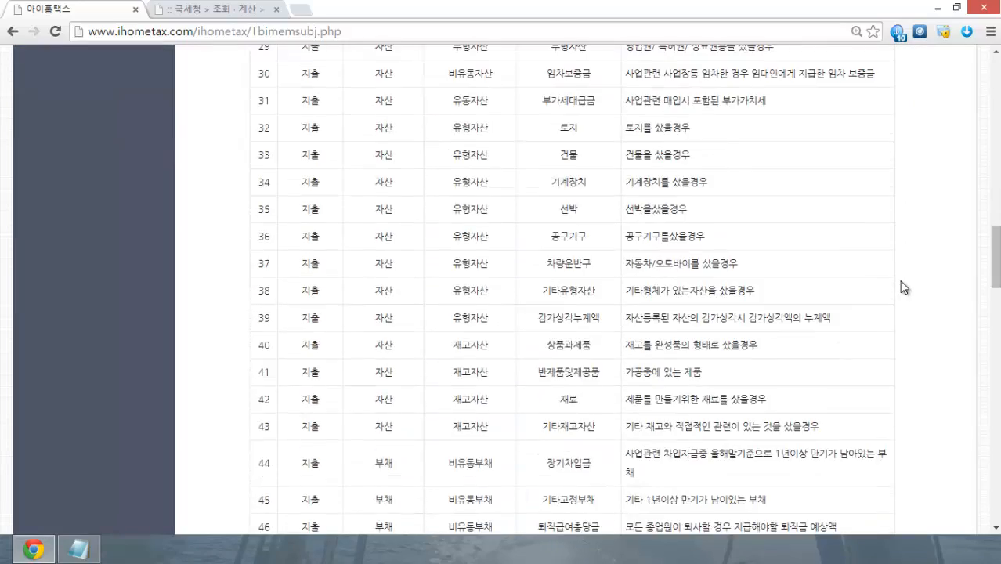
scroll(905, 288, "down", 18)
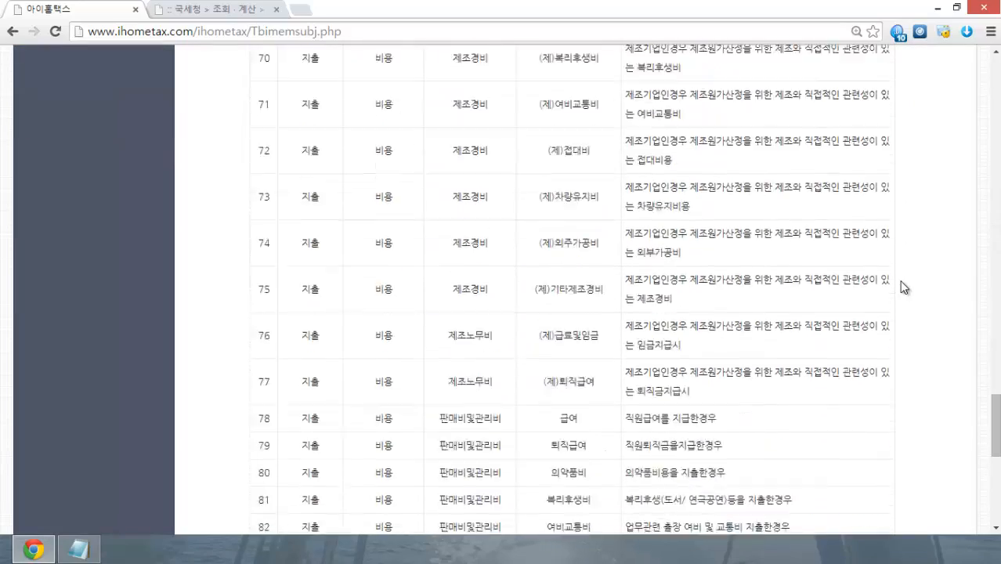
scroll(905, 287, "down", 7)
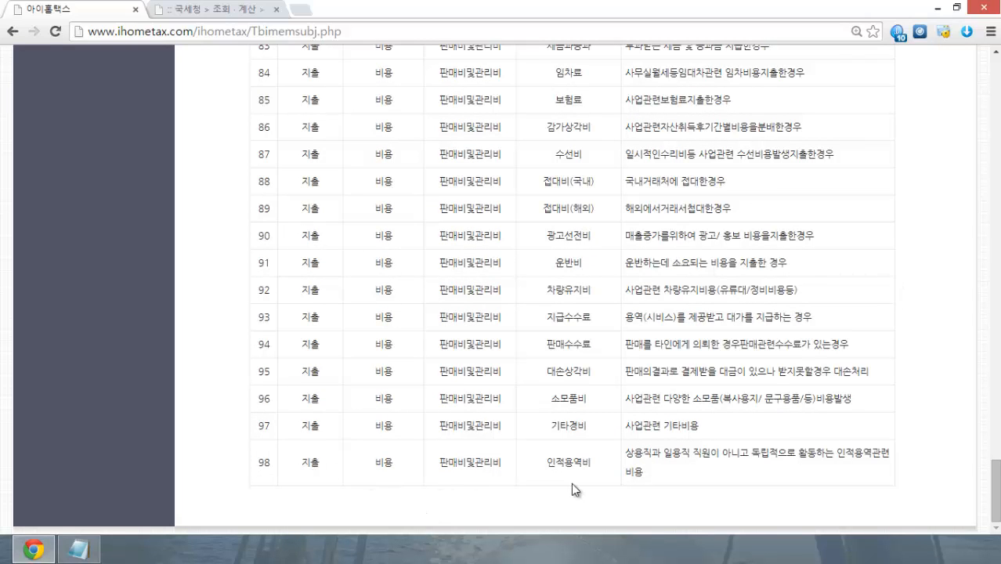
scroll(639, 475, "up", 5)
scroll(647, 470, "up", 15)
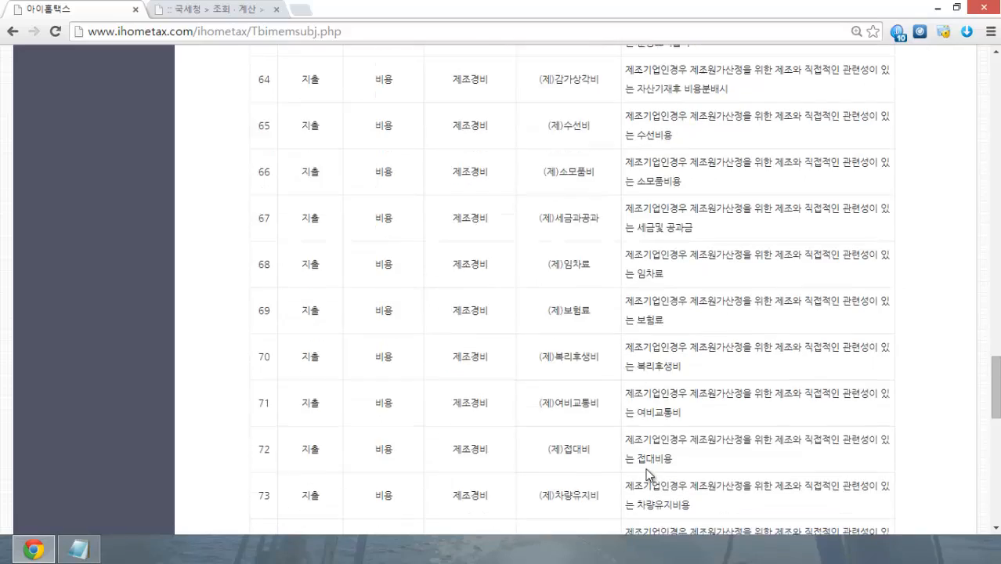
scroll(647, 473, "up", 7)
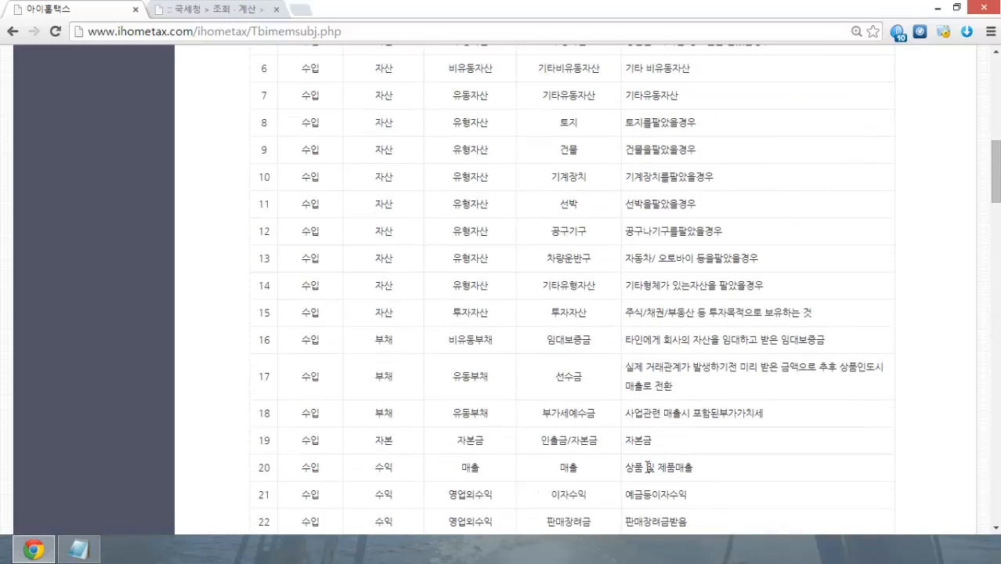
scroll(649, 468, "down", 7)
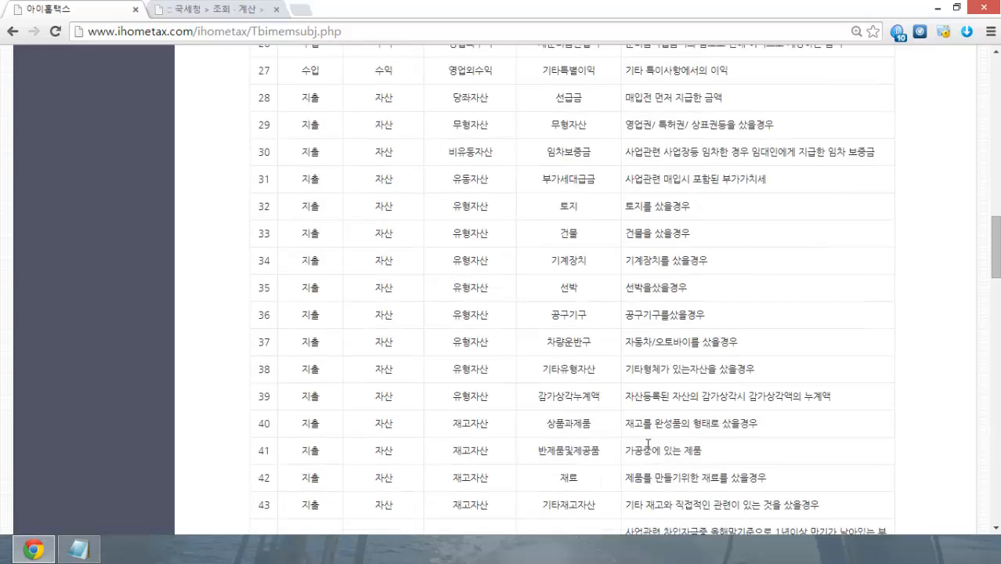
scroll(647, 444, "up", 12)
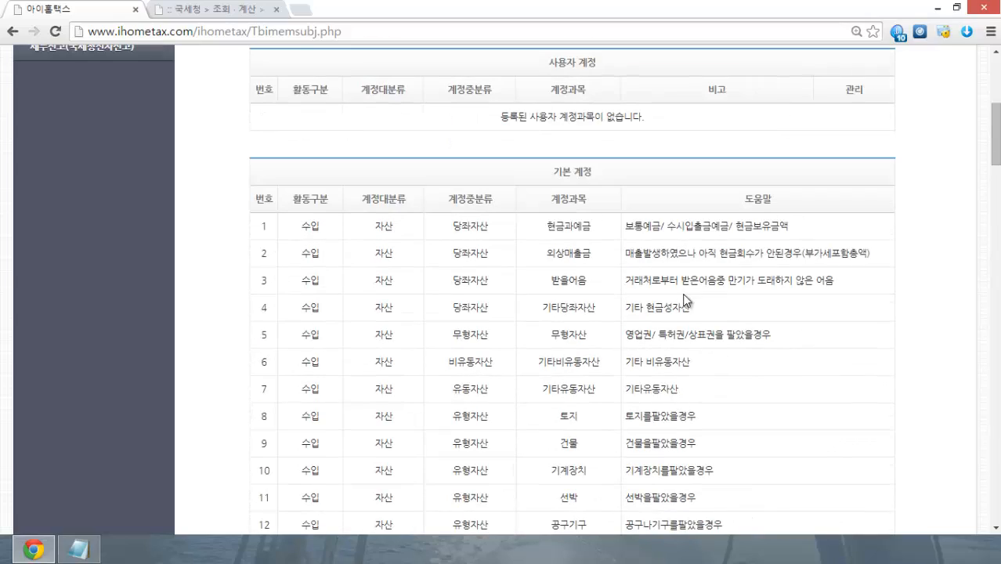
scroll(719, 423, "down", 13)
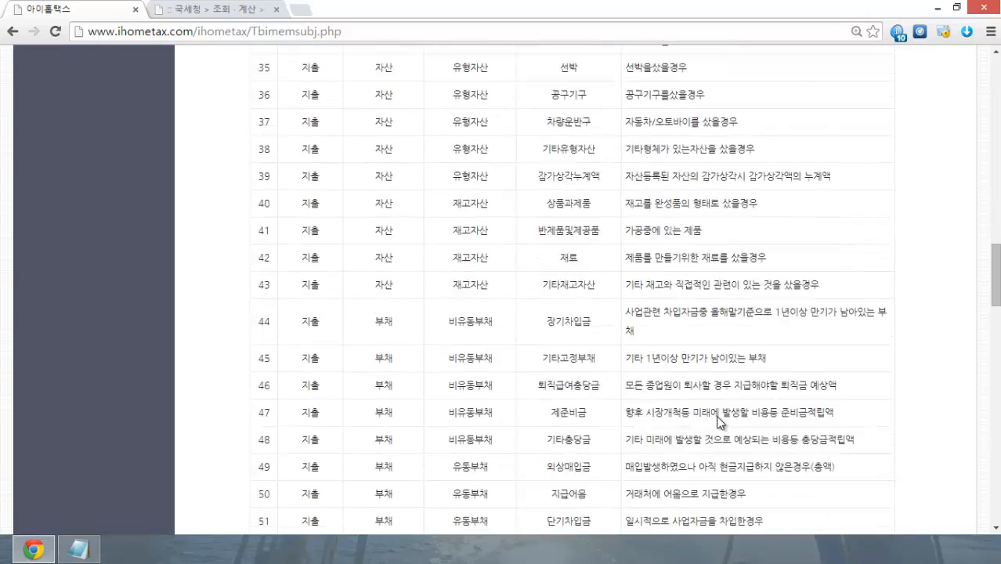
scroll(719, 421, "down", 7)
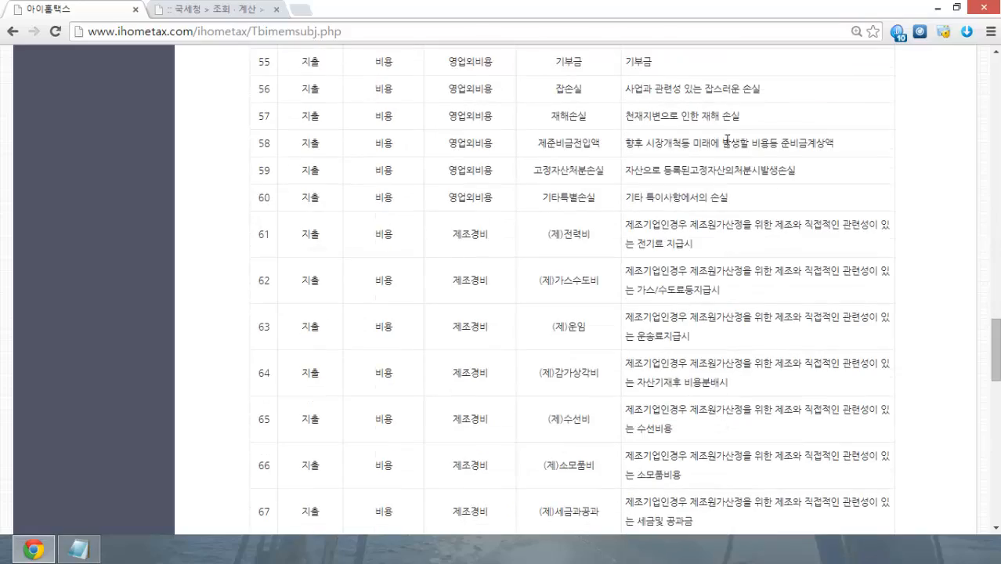
scroll(766, 331, "down", 12)
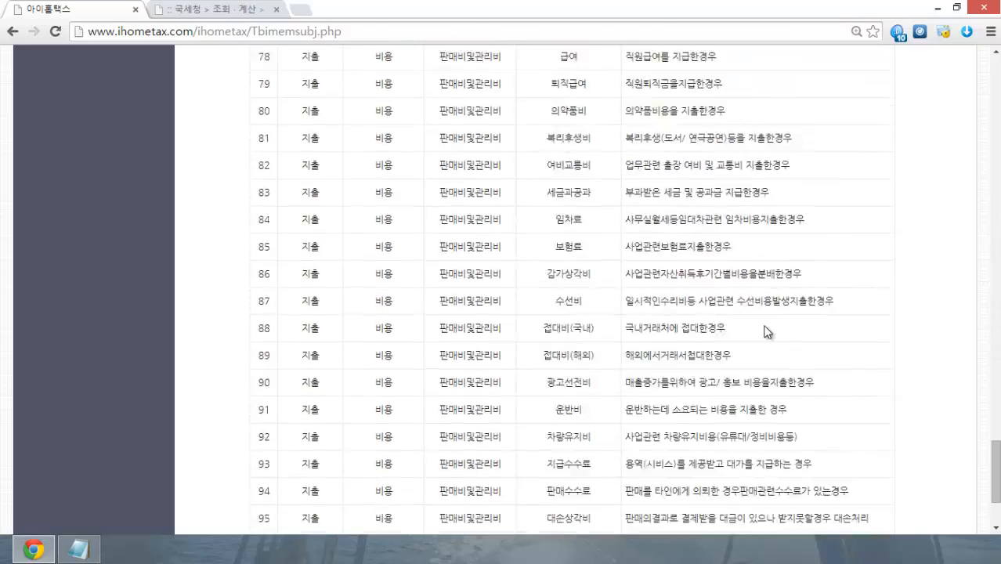
scroll(760, 329, "up", 20)
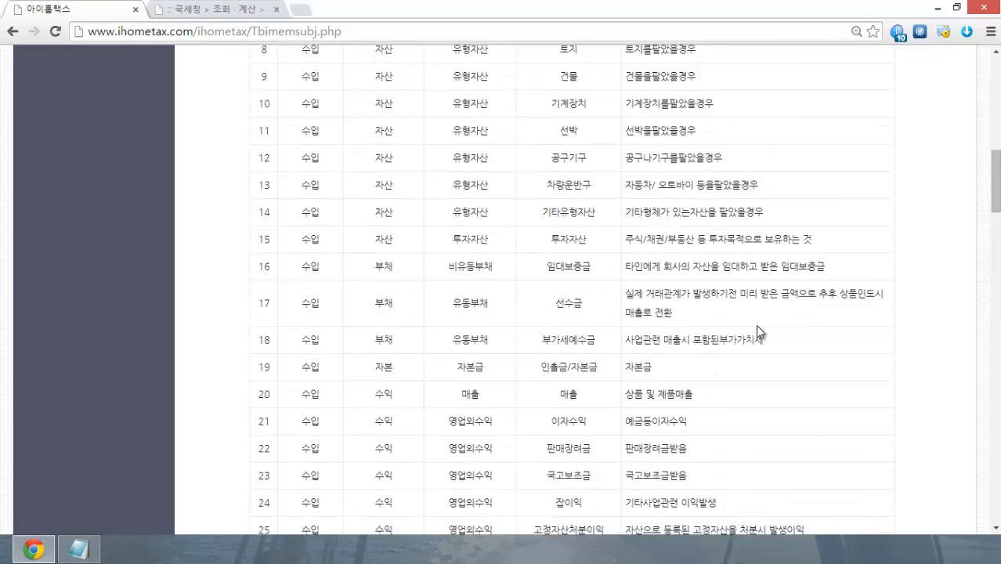
scroll(757, 333, "up", 3)
scroll(634, 321, "up", 3)
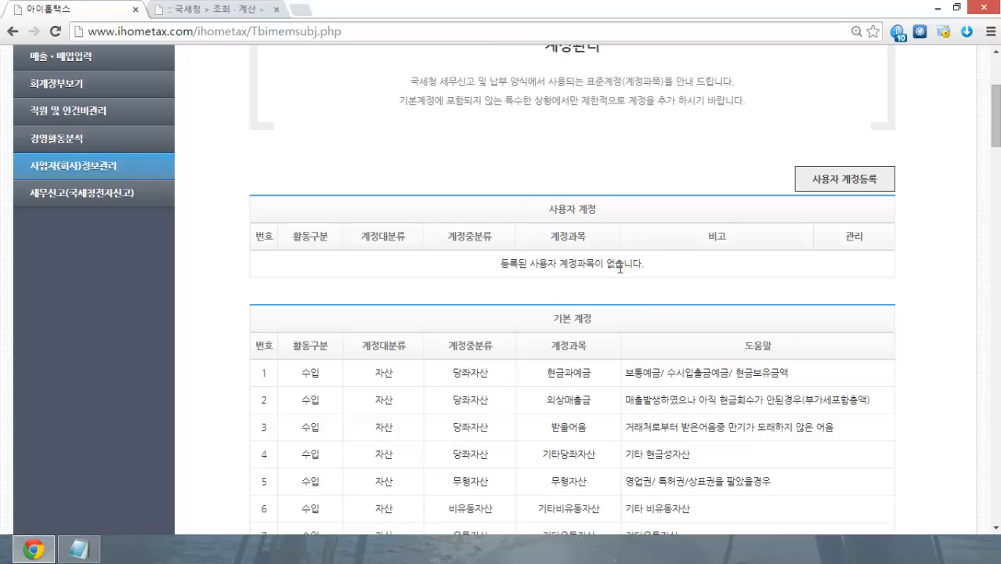
Step: Start a new user account with transaction type 지출거래 and major category 비용
left_click(867, 187)
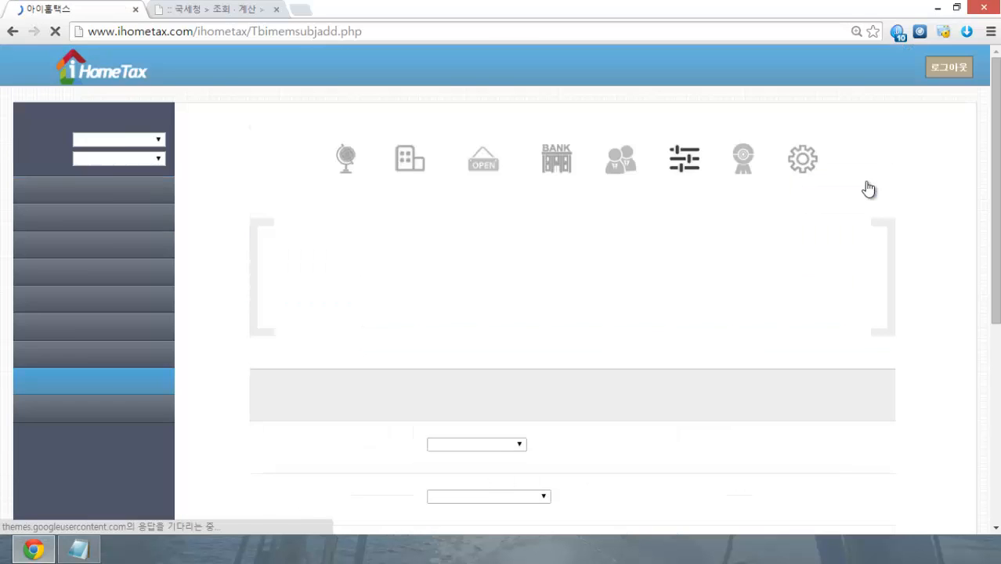
scroll(880, 262, "down", 4)
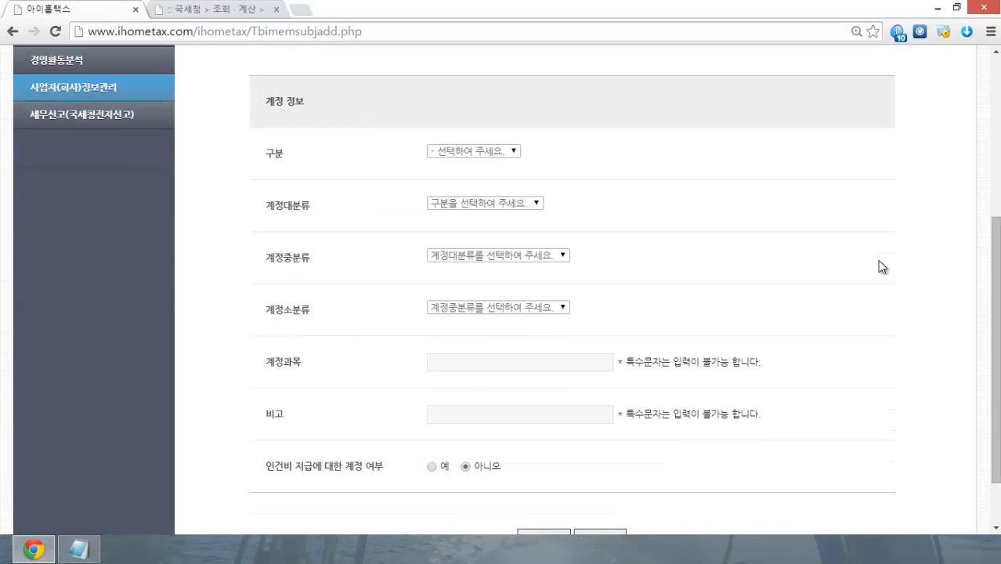
left_click(498, 150)
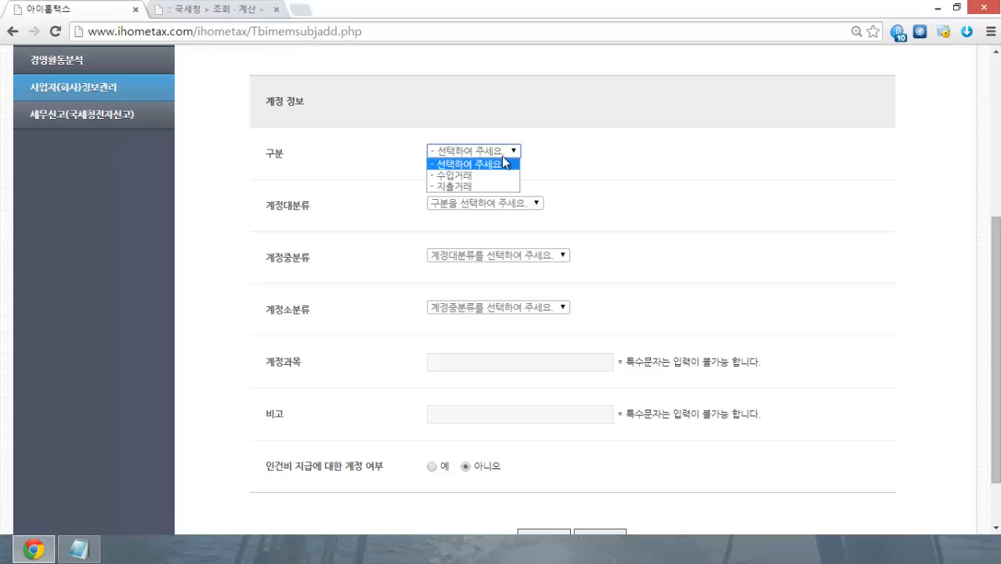
left_click(470, 187)
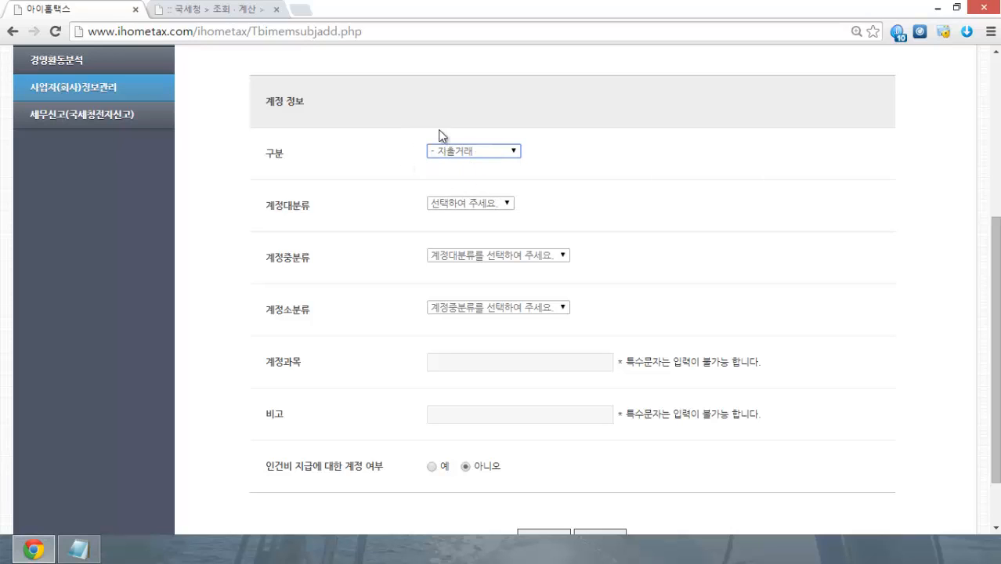
left_click(475, 202)
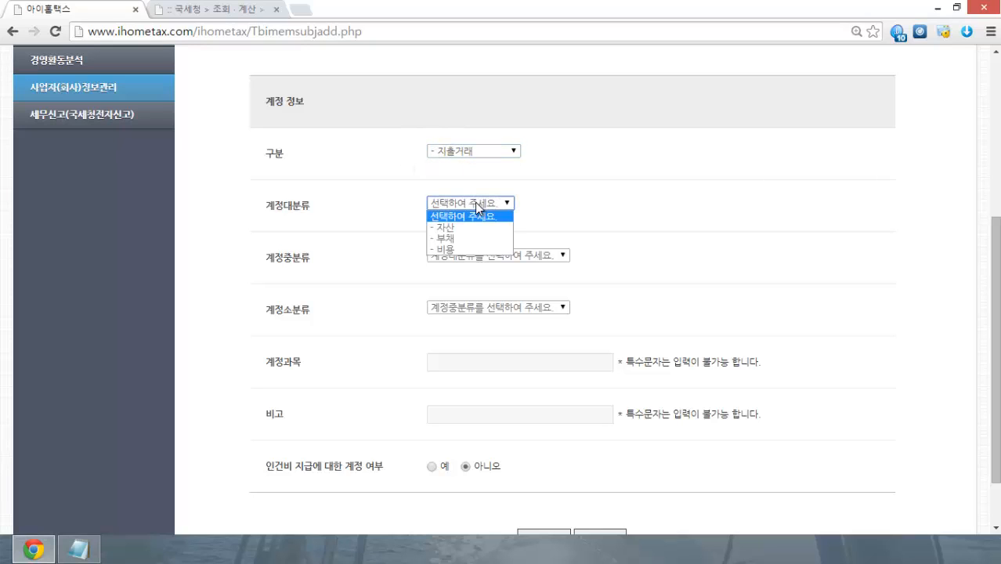
left_click(460, 250)
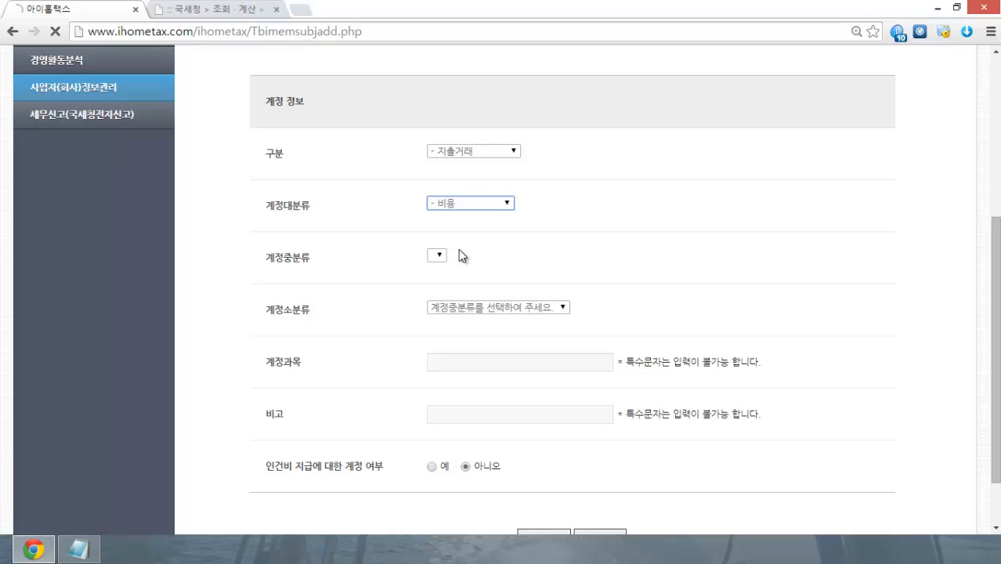
Step: Set the middle category to 판매비및관리비 and sub-category to 세금과공과
left_click(482, 256)
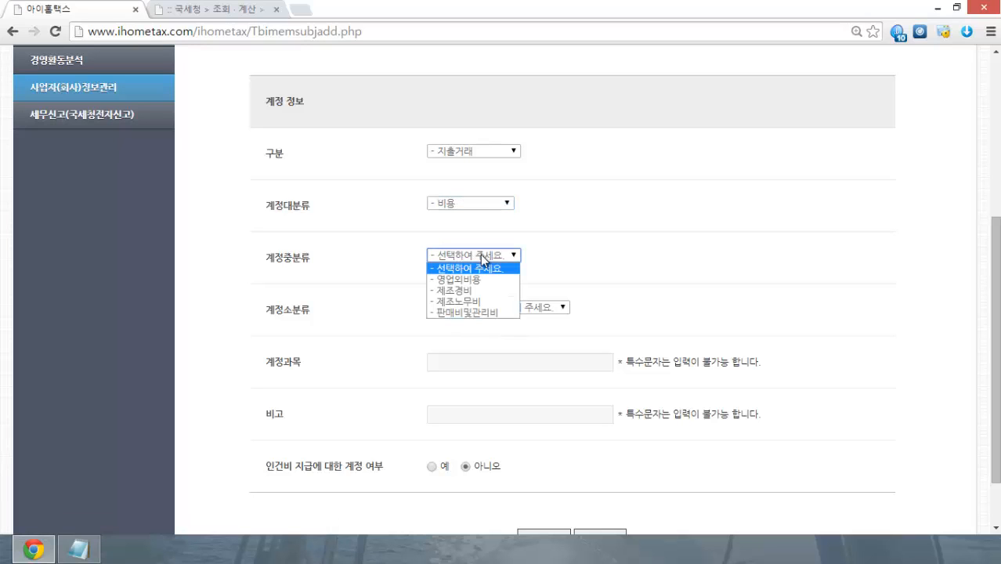
left_click(492, 311)
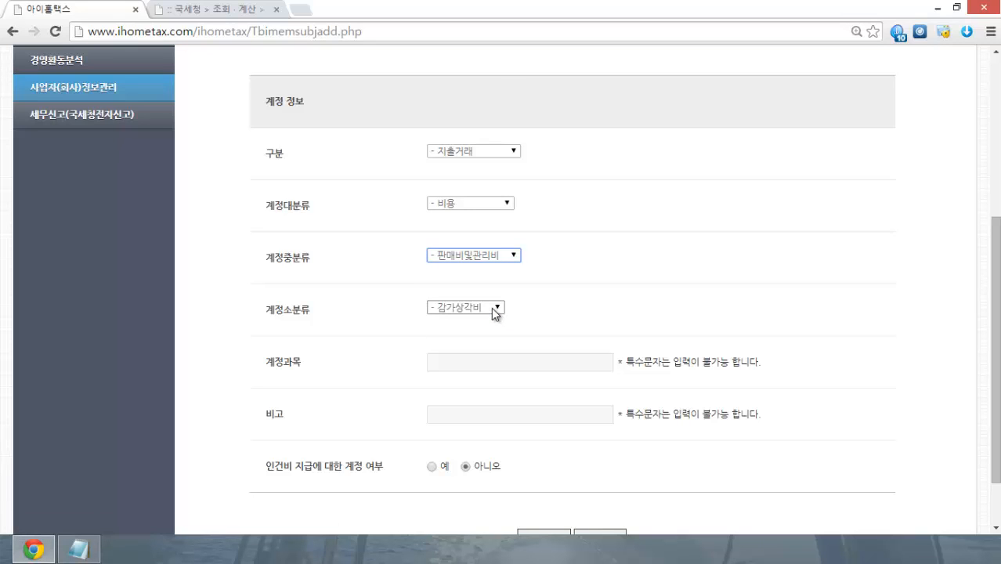
left_click(491, 307)
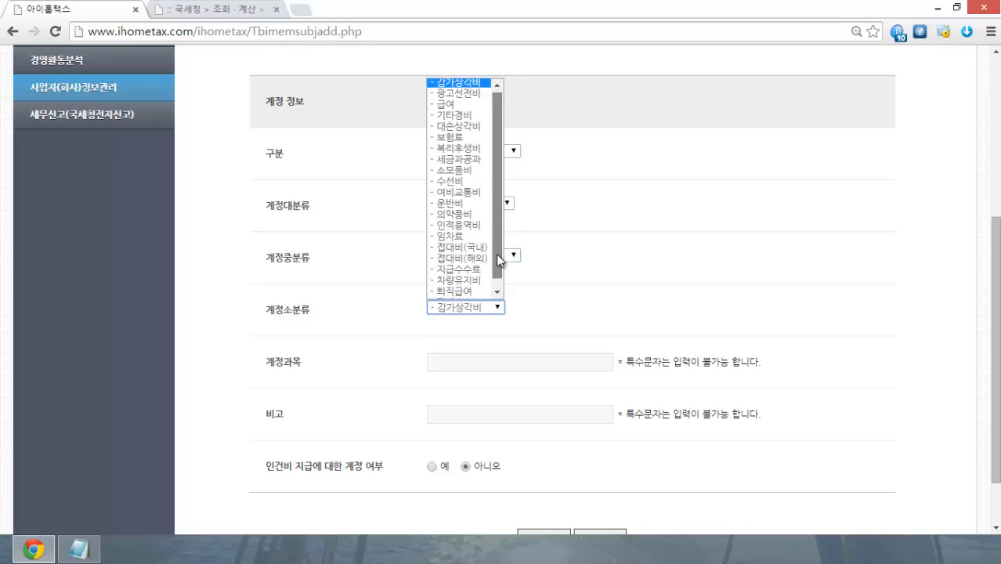
left_click_drag(498, 255, 505, 239)
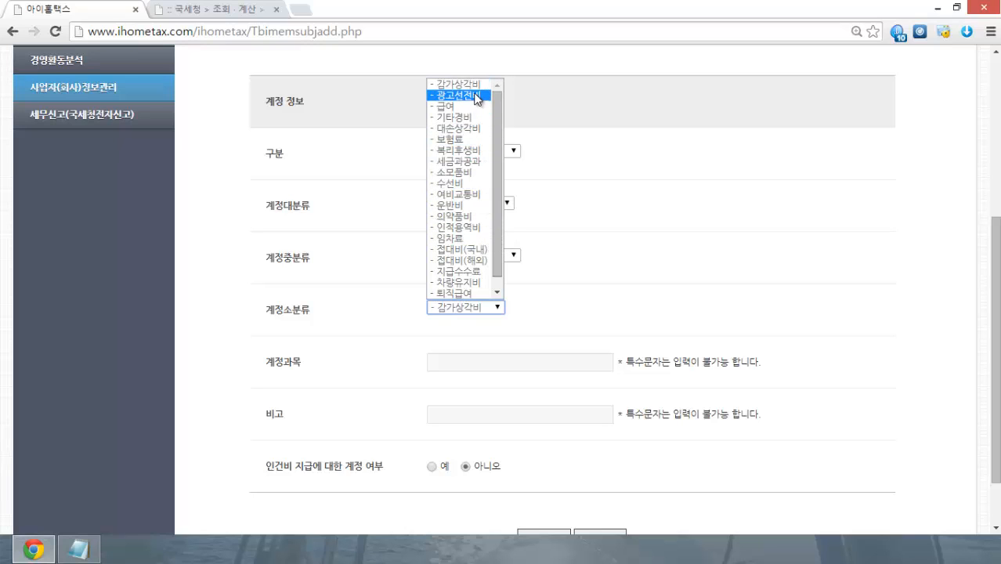
left_click(486, 162)
scroll(650, 234, "down", 1)
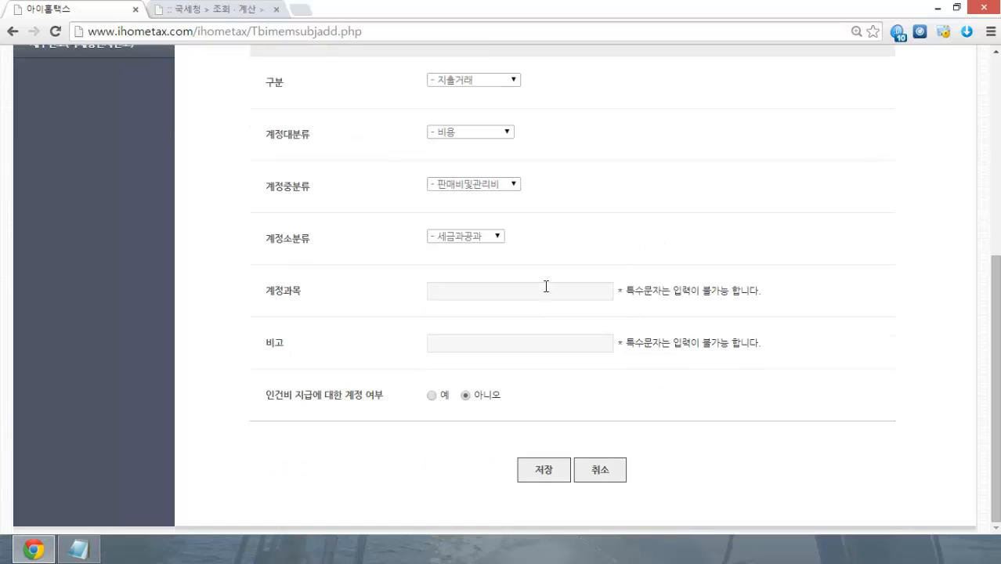
Step: Name the account 인터넷사용료, add note 인터넷사용료비용, and save it
left_click(547, 289)
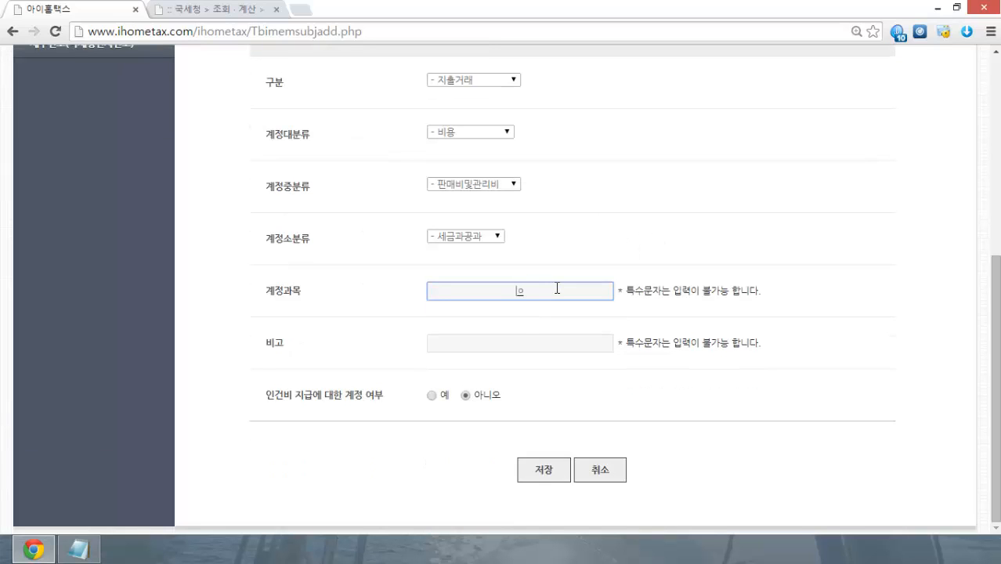
type("인ㅌ")
type("넷스")
type("용료")
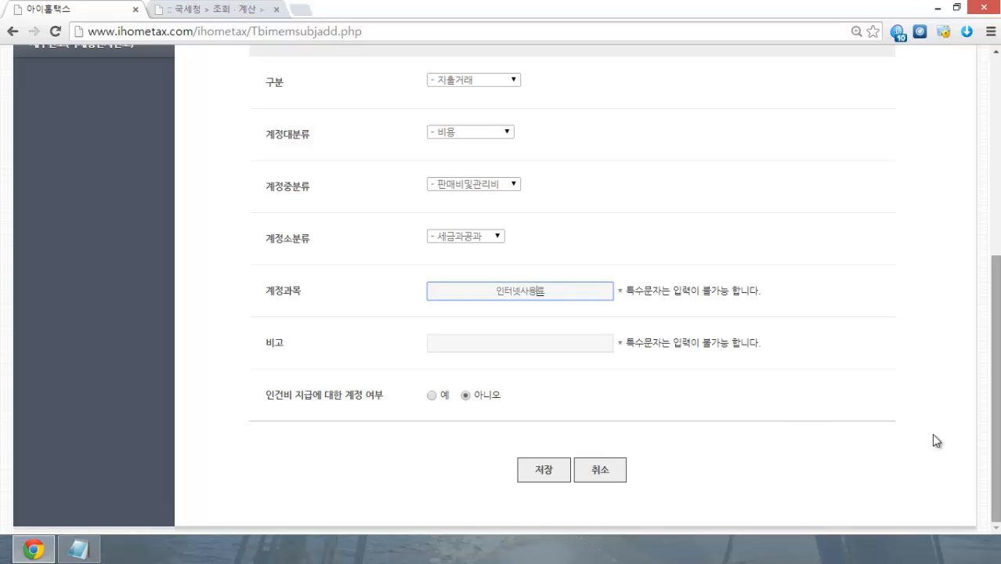
left_click(579, 344)
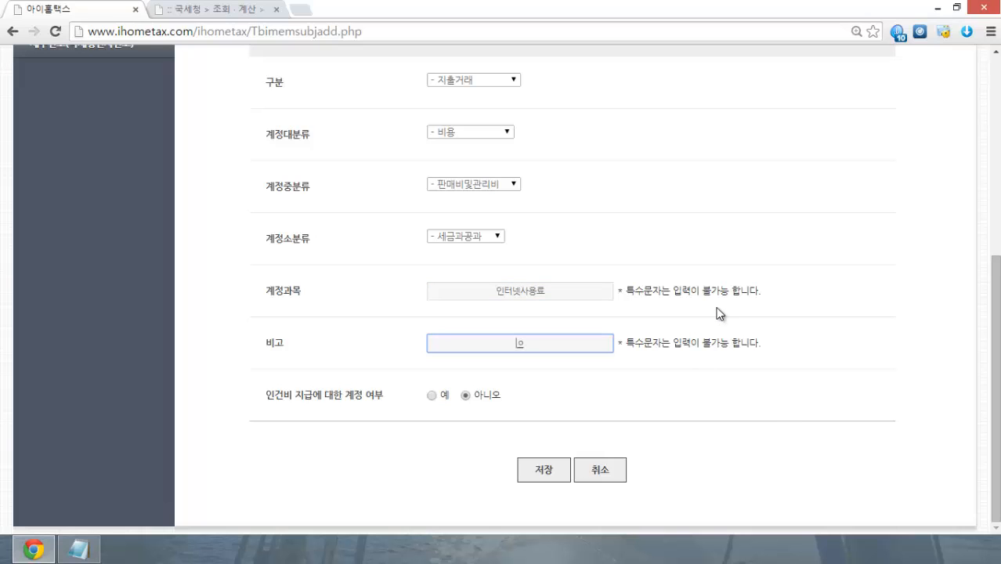
type("인ㅌㅓ네")
type("ㅅ")
type("용")
type("ㄹ")
type("지ㄱ")
key("BackSpace")
key("BackSpace")
key("BackSpace")
type("ㄹ")
type("비")
type("용")
left_click(552, 470)
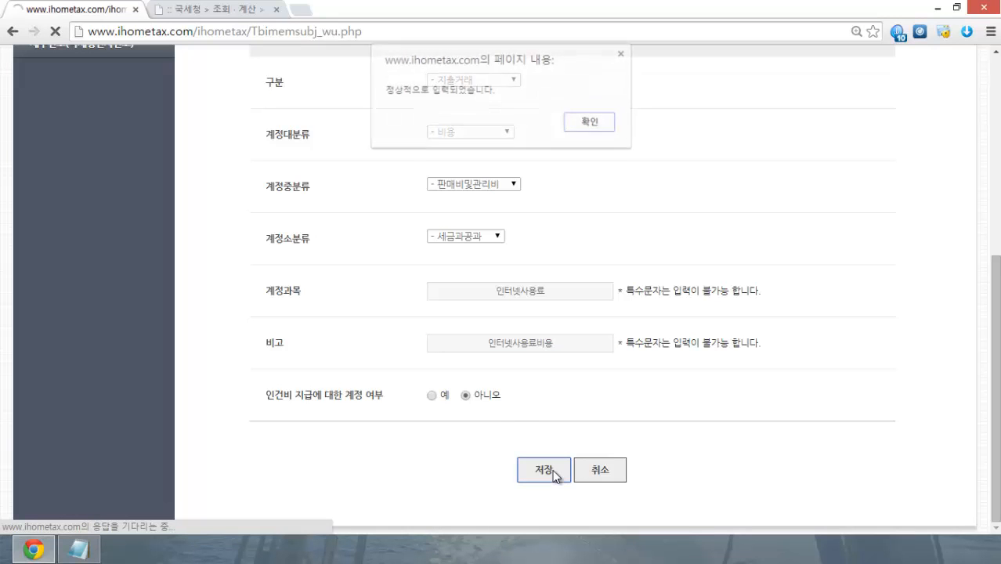
Step: Dismiss the save alert and check 인터넷사용료 is listed as user account 1
left_click(594, 125)
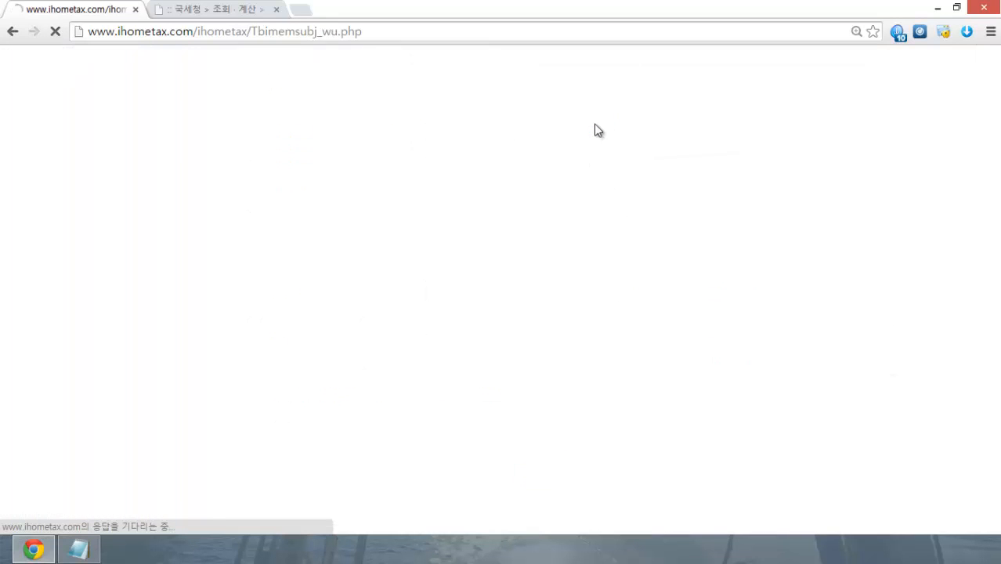
scroll(604, 195, "down", 2)
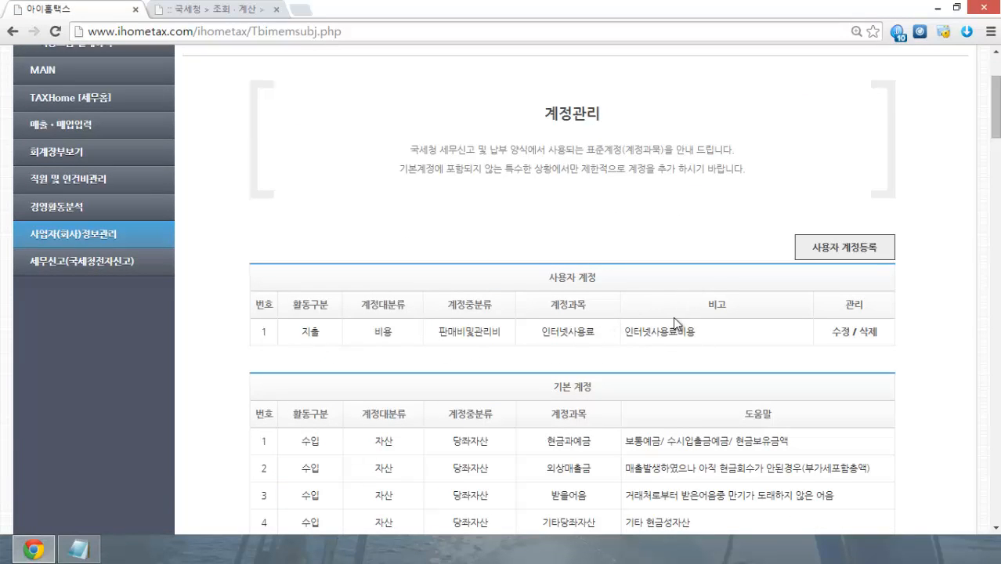
scroll(648, 298, "down", 3)
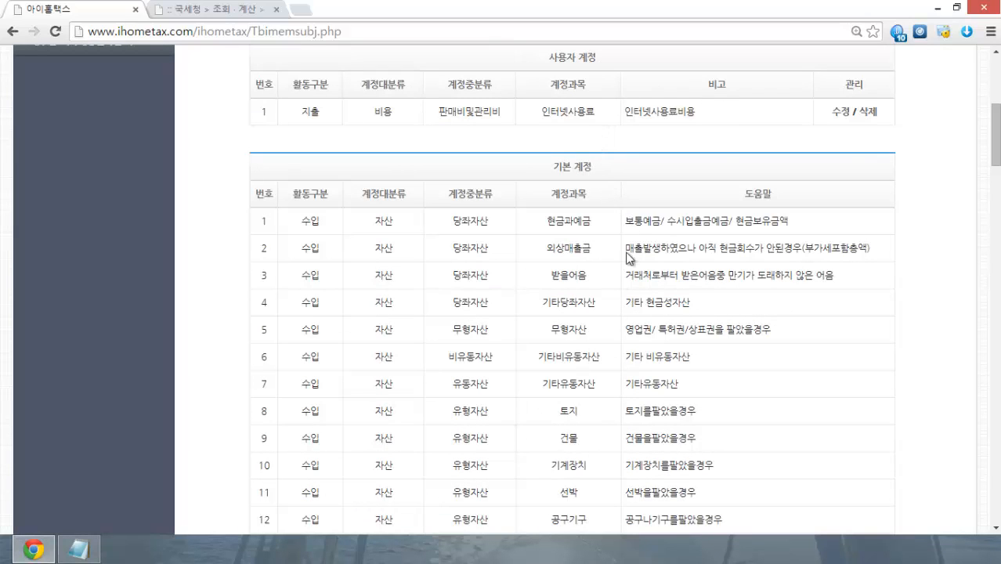
scroll(551, 313, "up", 3)
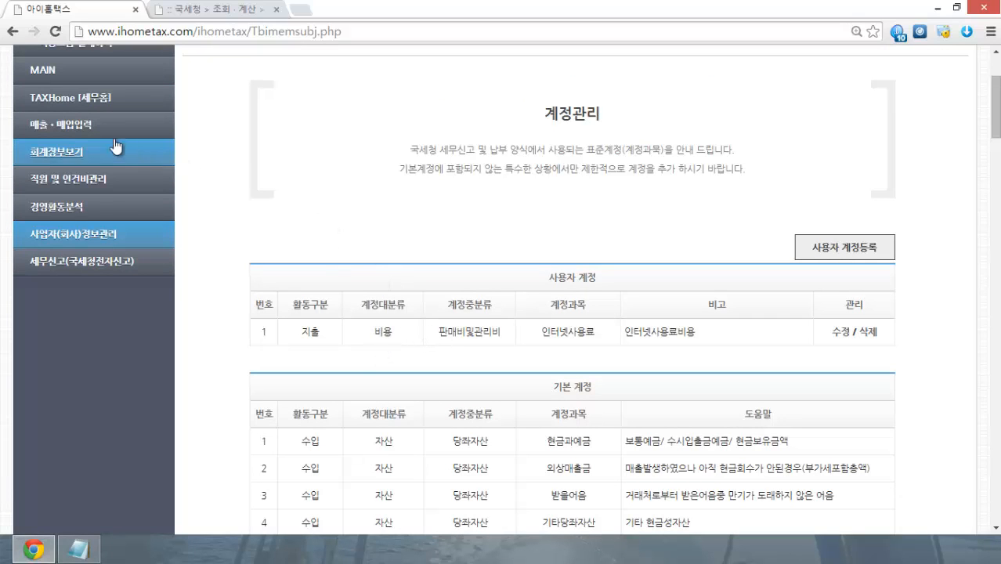
left_click(79, 132)
Step: Set the purchase invoice's 계정과목 to 비용 account 인터넷사용료
left_click(71, 209)
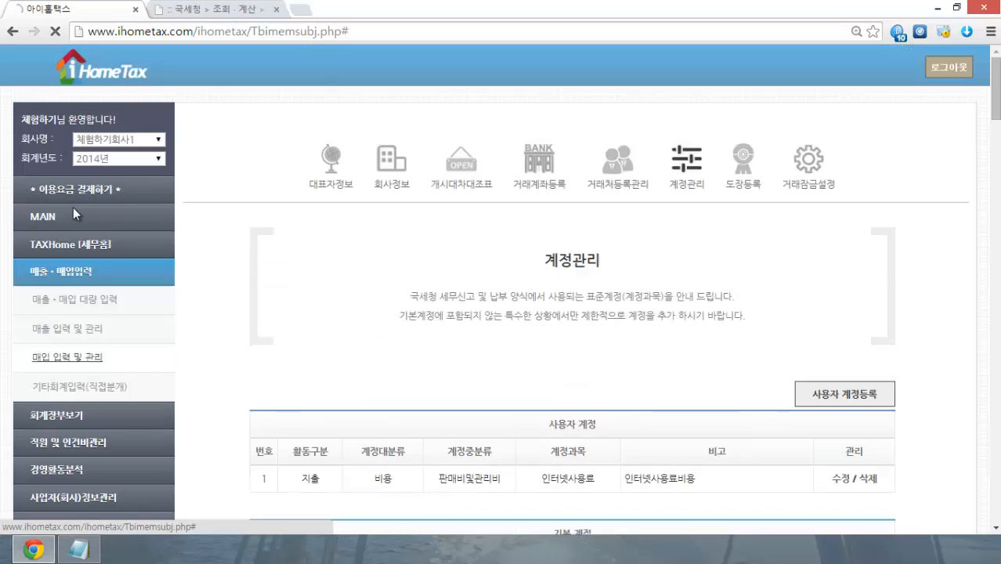
scroll(234, 249, "down", 3)
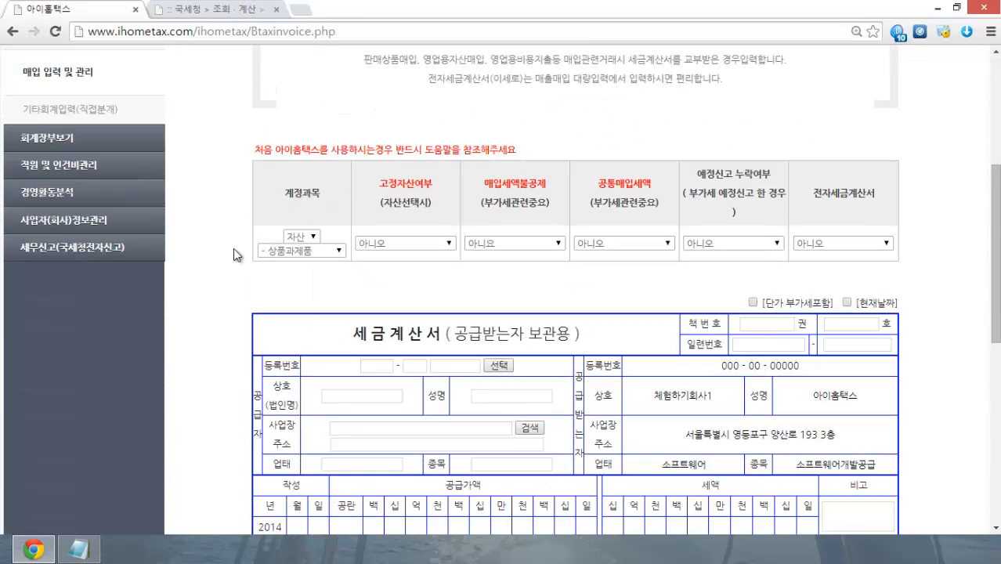
left_click(309, 236)
left_click(300, 255)
left_click(336, 252)
left_click_drag(340, 281, 346, 387)
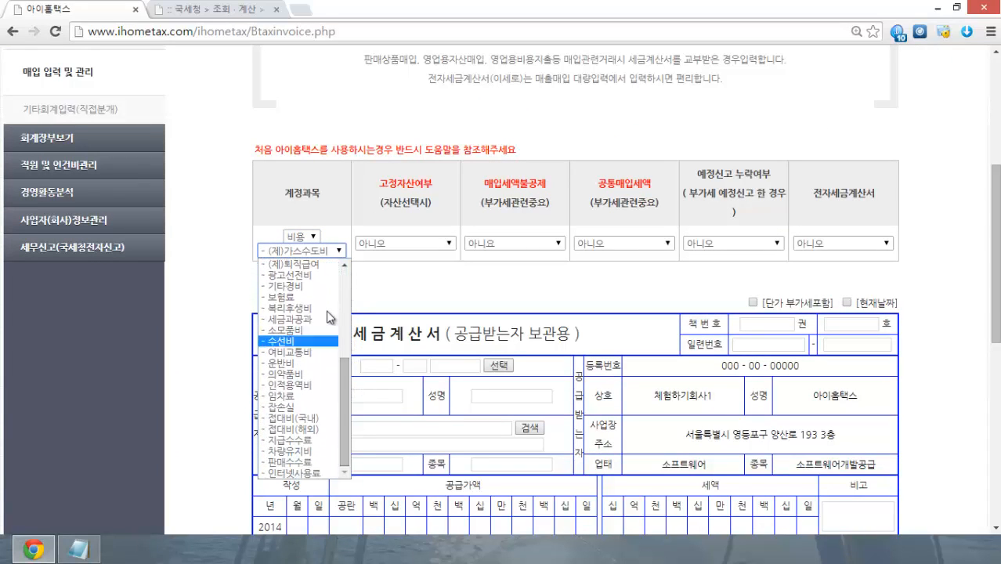
left_click(325, 473)
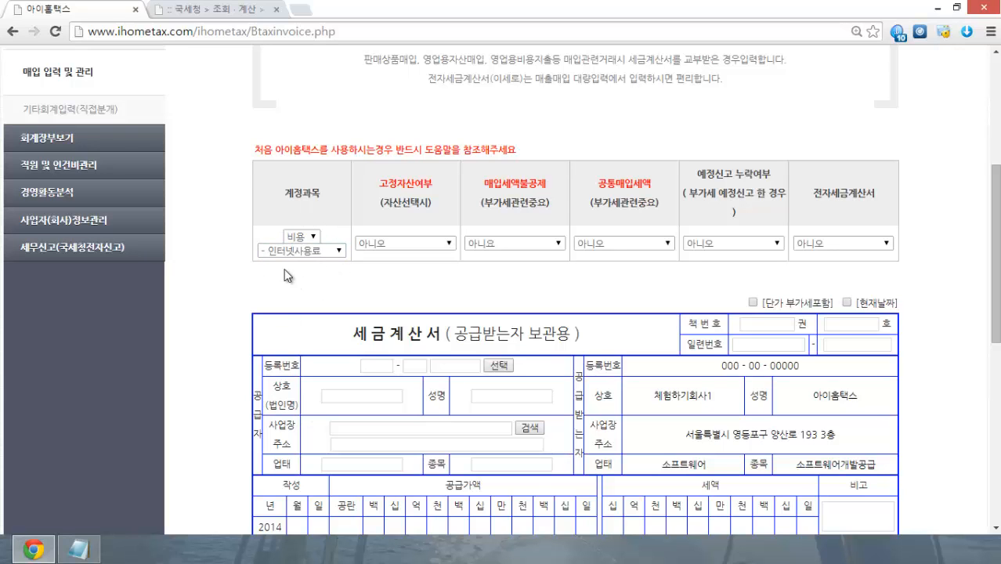
scroll(210, 313, "up", 4)
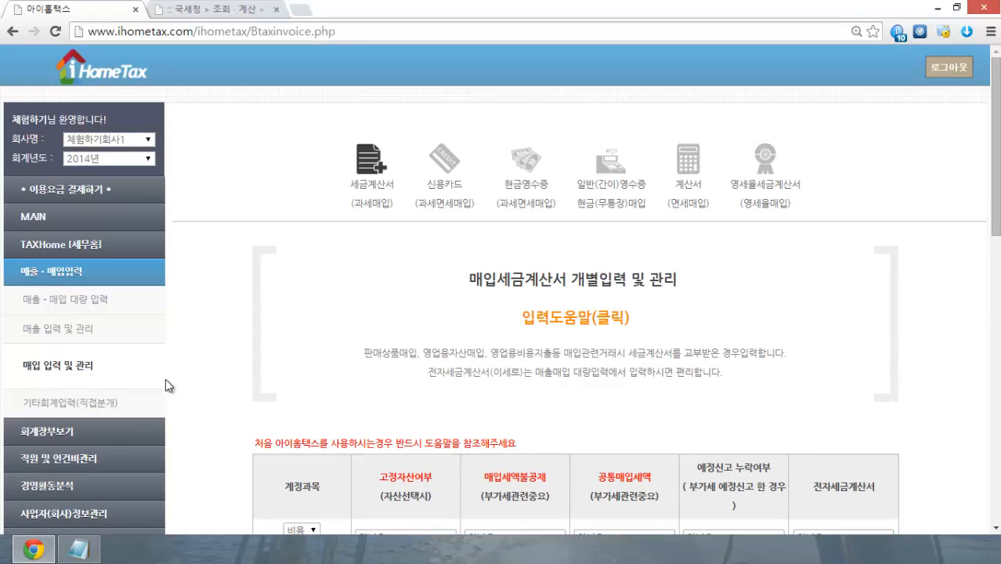
Step: Reopen 계정관리 and confirm 인터넷사용료 remains user account 1 with note 인터넷사용료비용
left_click(63, 513)
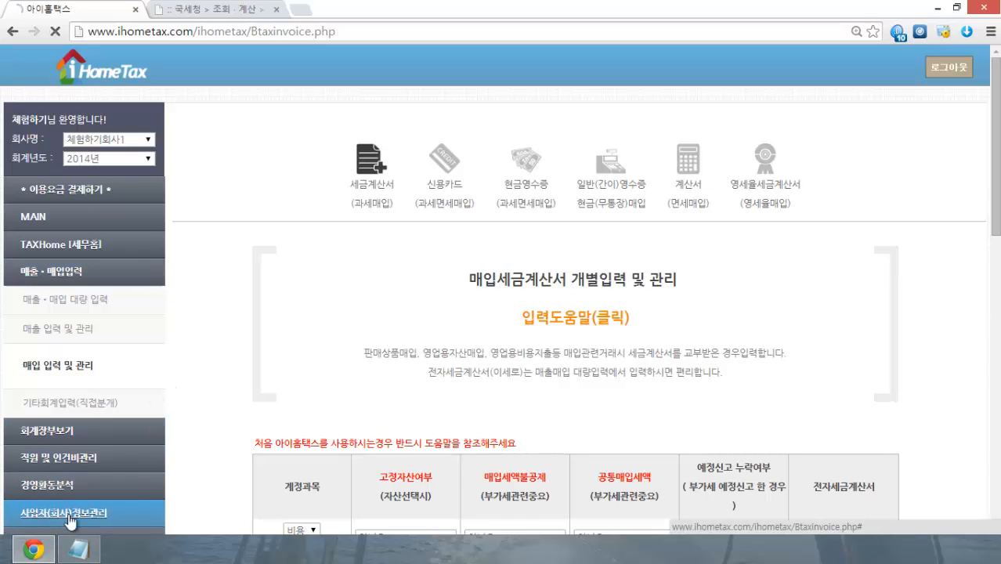
left_click(686, 166)
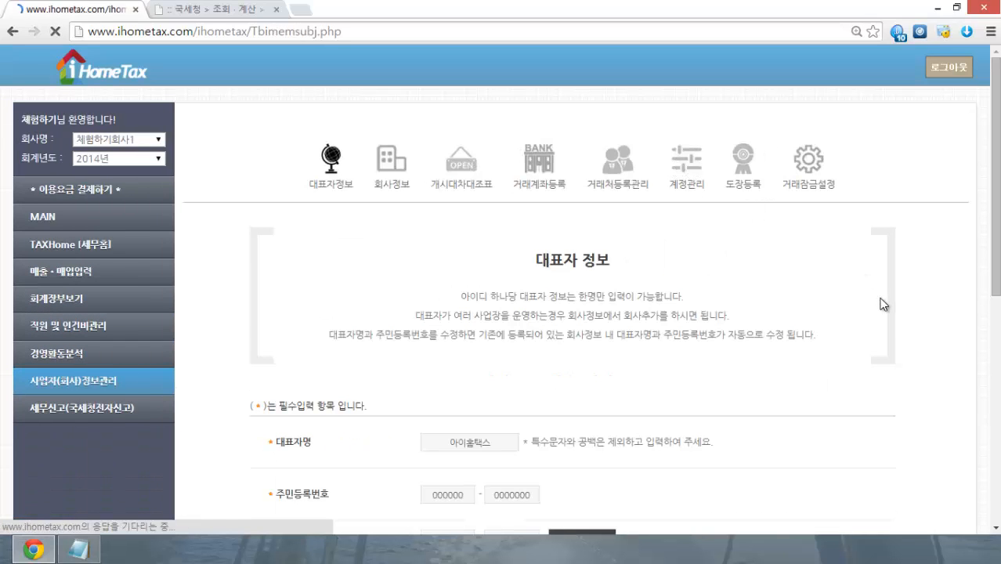
scroll(885, 305, "down", 4)
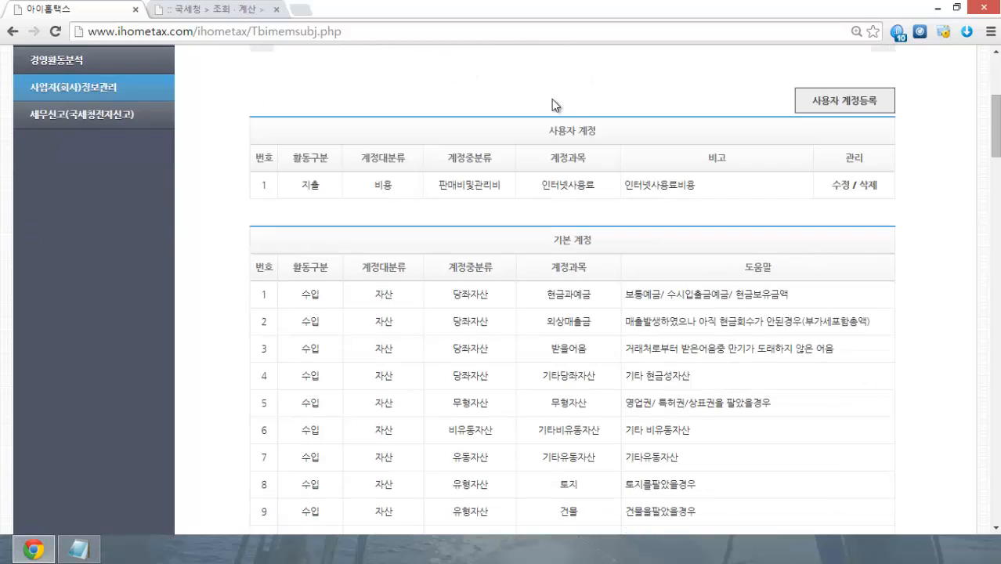
scroll(554, 102, "down", 4)
scroll(510, 376, "up", 4)
scroll(747, 247, "up", 2)
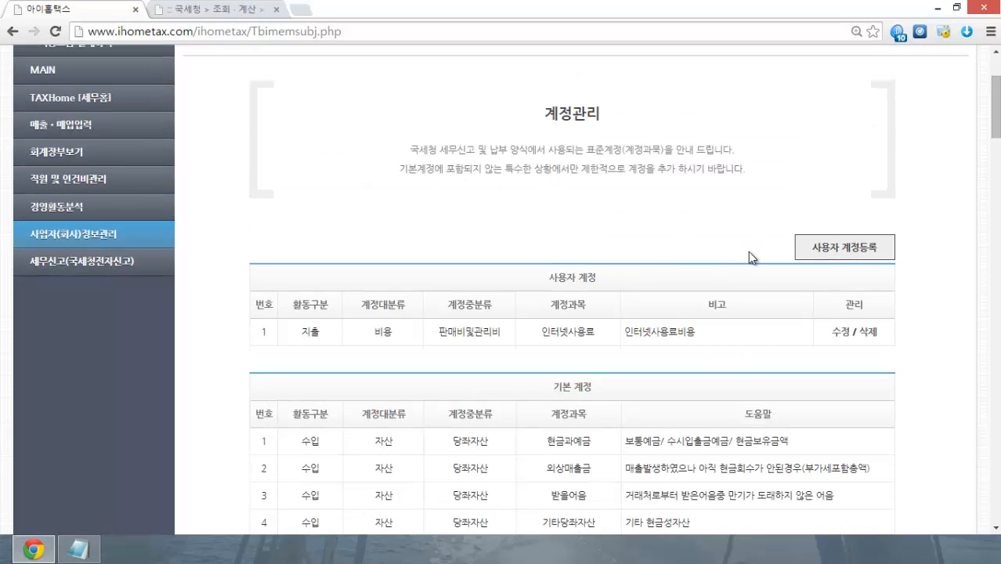
scroll(749, 259, "up", 2)
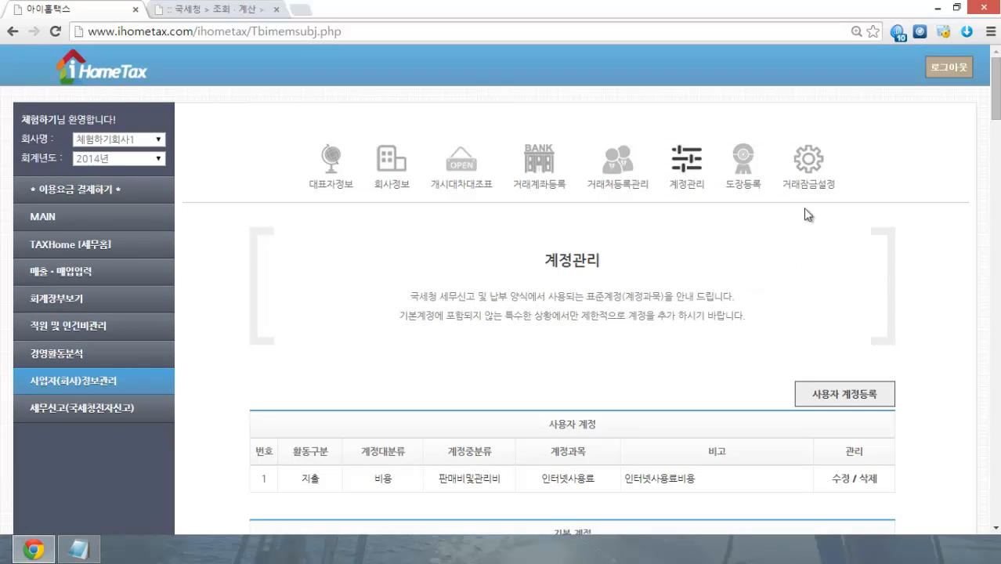
Step: Open the 거래잠금설정 page and read through the transaction lock description
left_click(809, 161)
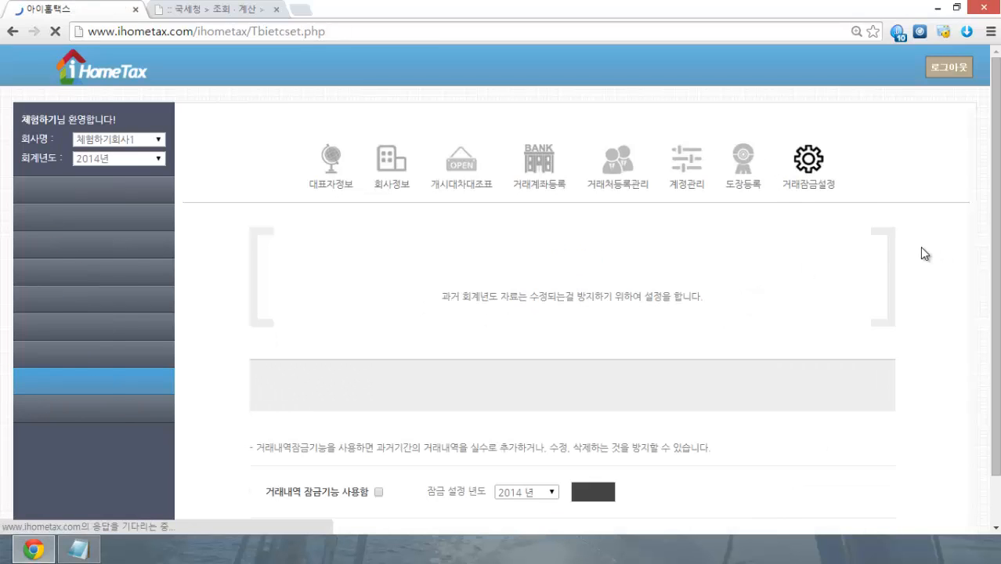
scroll(920, 249, "down", 1)
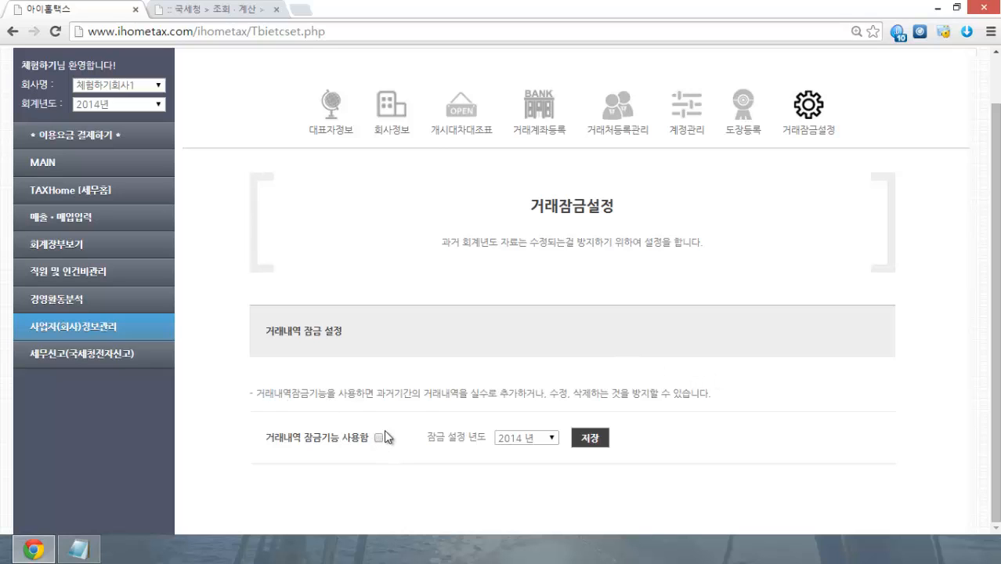
double_click(443, 394)
left_click_drag(488, 393, 723, 394)
left_click(807, 468)
Step: Tick 거래내역 잠금기능 사용함 for 2014, accept the confirmation, then return to representative information
left_click(377, 438)
left_click(603, 127)
scroll(688, 284, "up", 1)
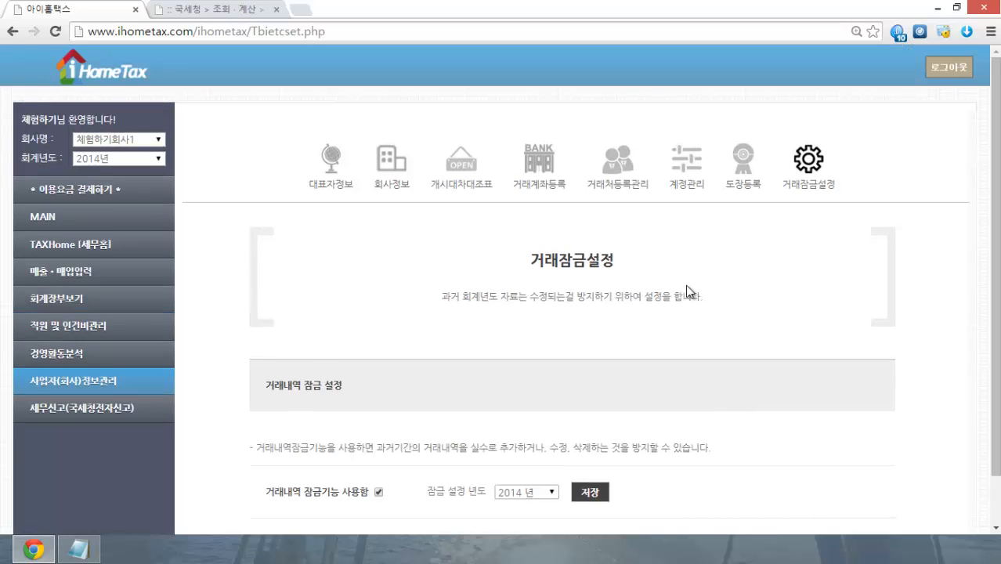
left_click(93, 381)
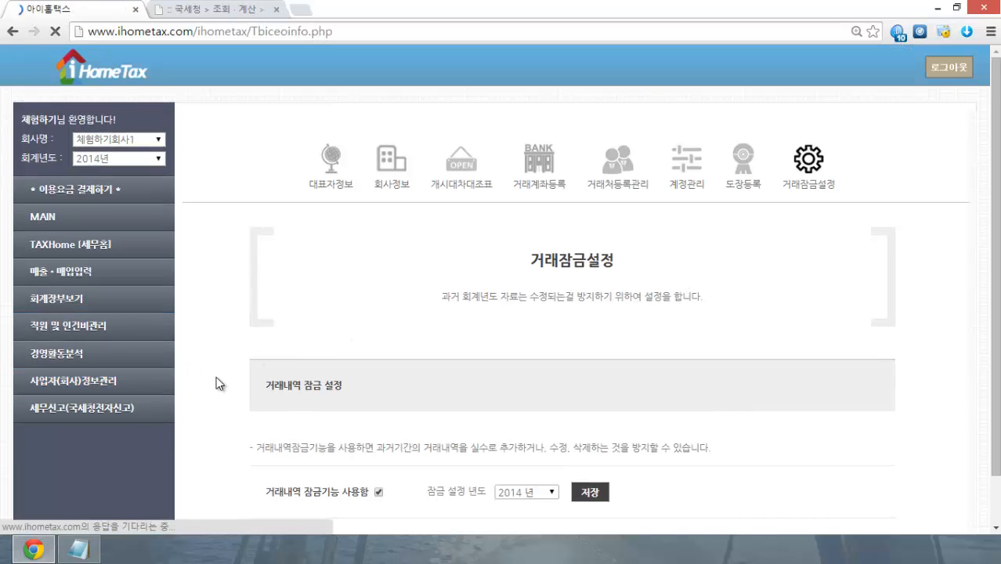